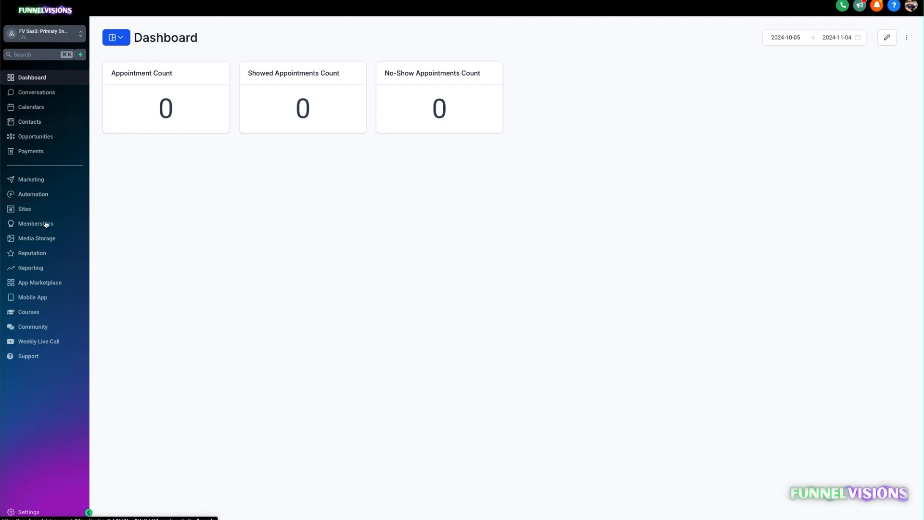
Open the Facebook Tracking - Coupon Ignitor workflow from the Facebook Ads Tracking automation folder.
click(48, 196)
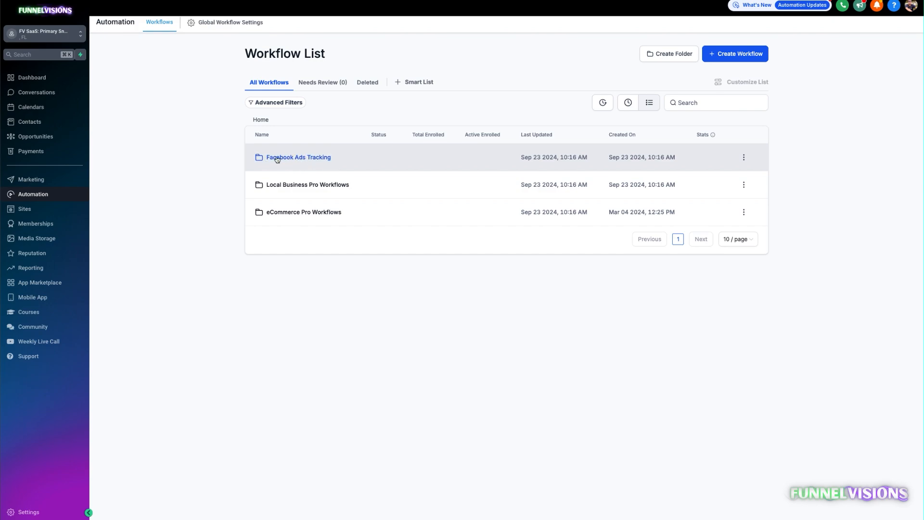
click(292, 159)
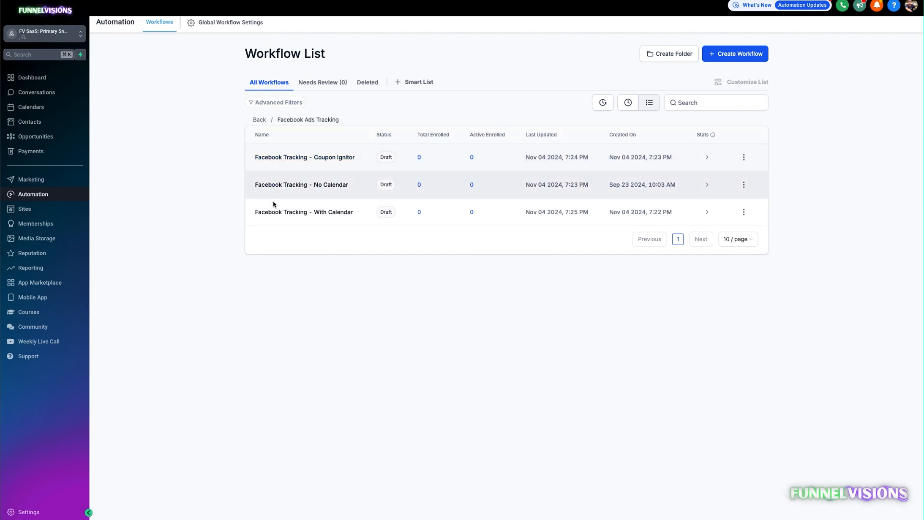
click(324, 157)
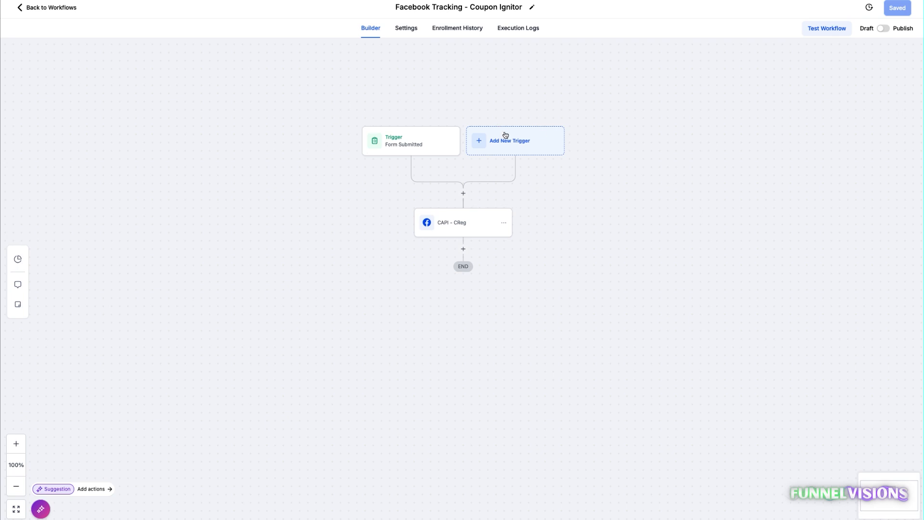
click(407, 145)
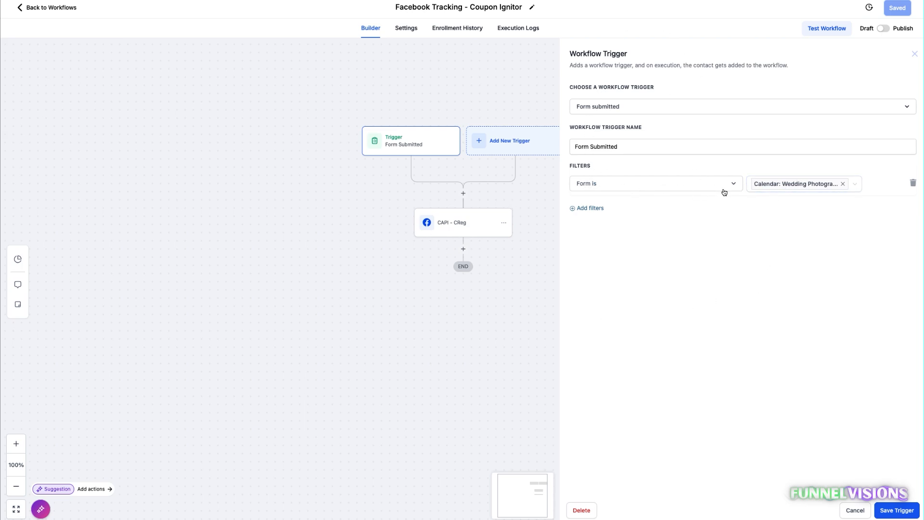
click(842, 185)
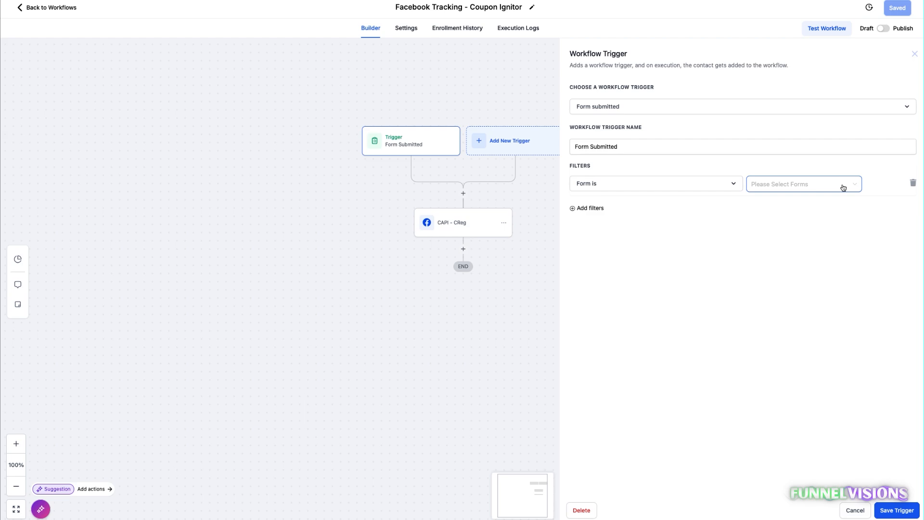
click(773, 189)
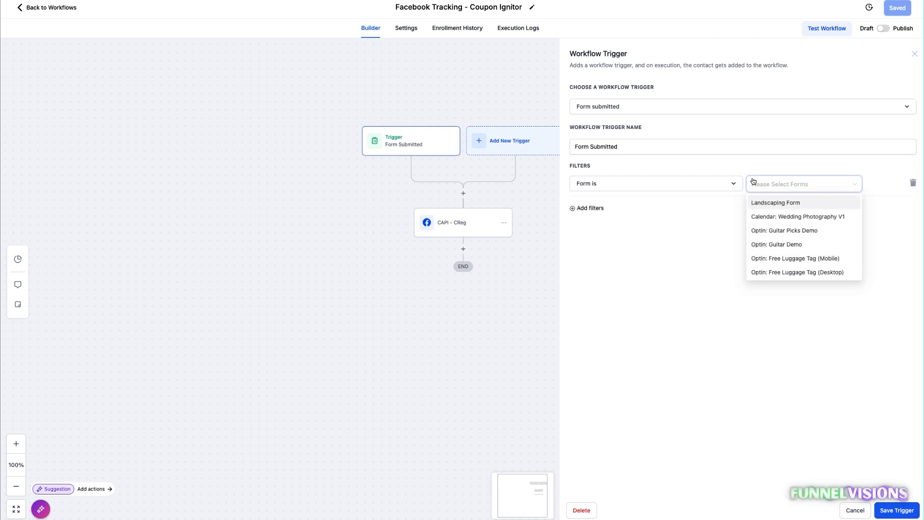
click(776, 204)
click(797, 350)
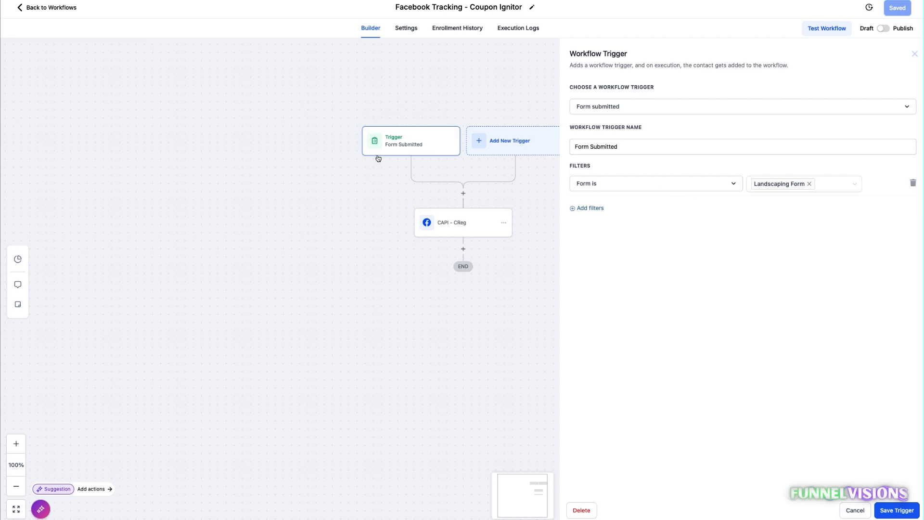
click(854, 510)
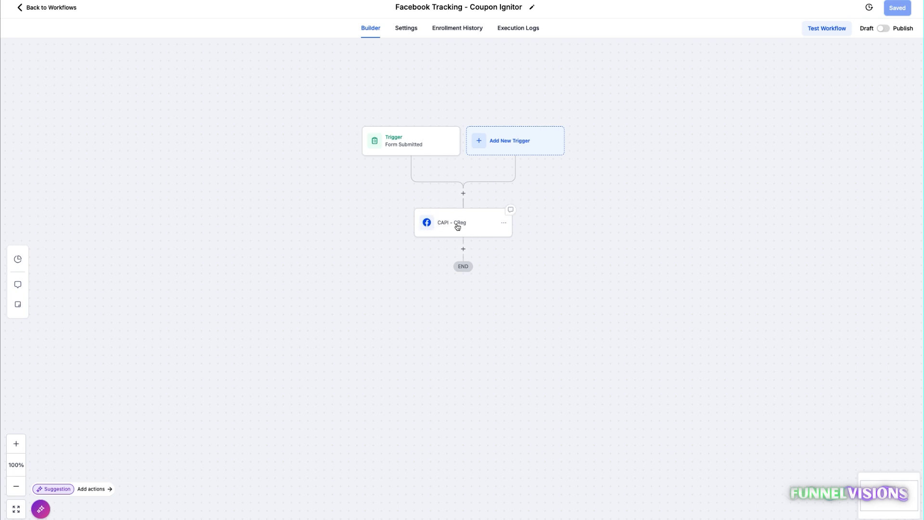
Rename the CAPI - CReg action in the Coupon Ignitor workflow to Conversion API.
click(457, 226)
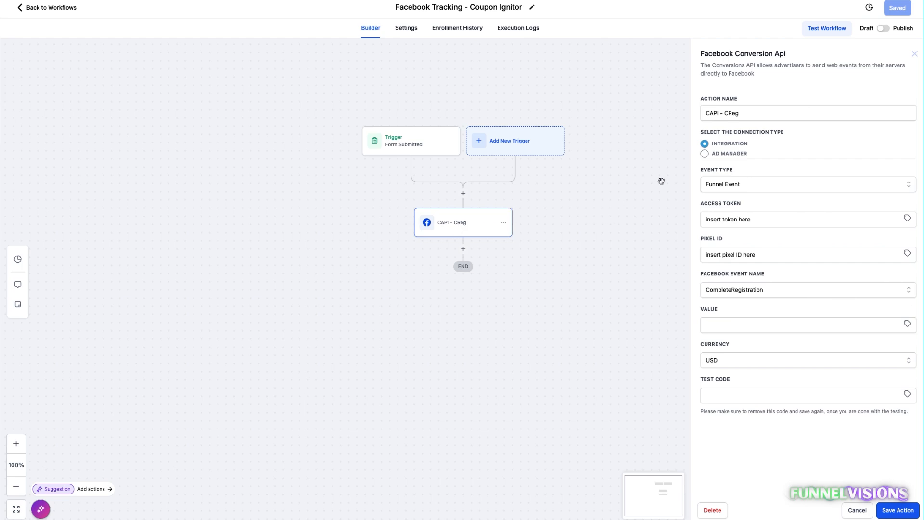
double_click(723, 113)
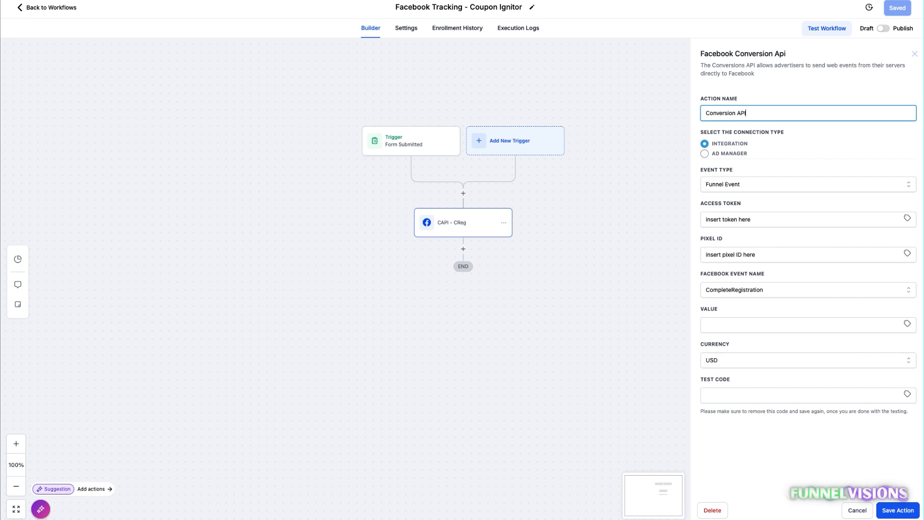
key(super+a)
click(784, 99)
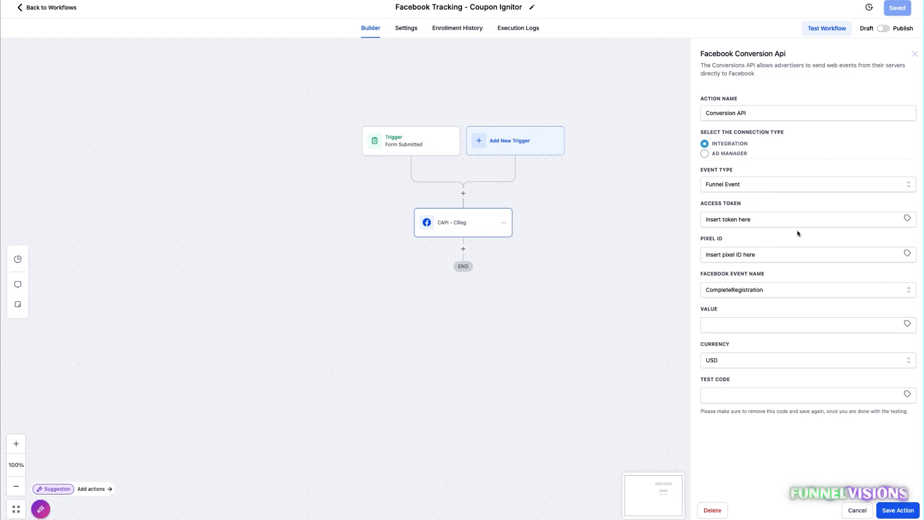
Examine the Conversion API action's access token and pixel ID fields and its available Facebook event names.
triple_click(765, 219)
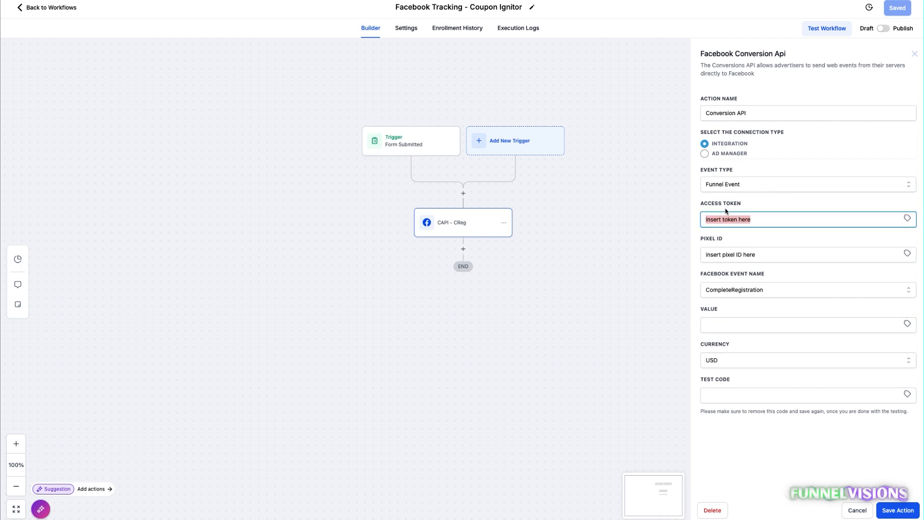
key(Tab)
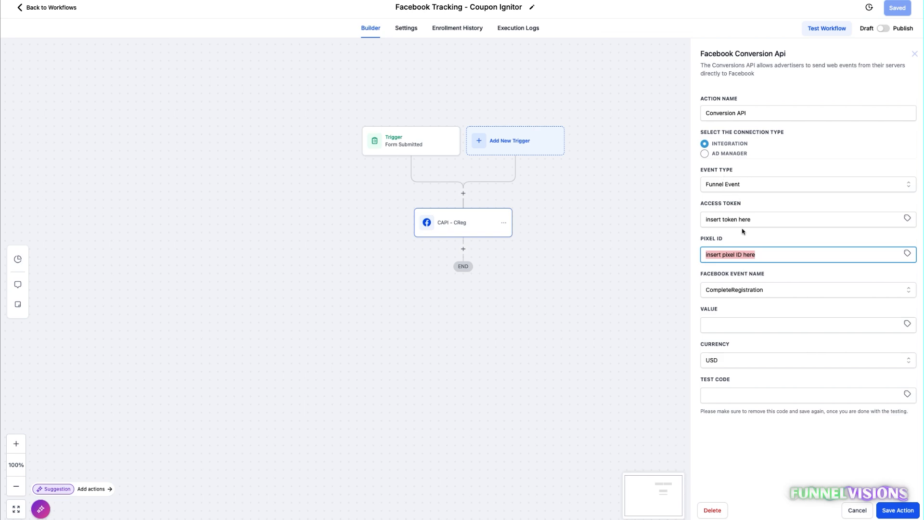
click(738, 291)
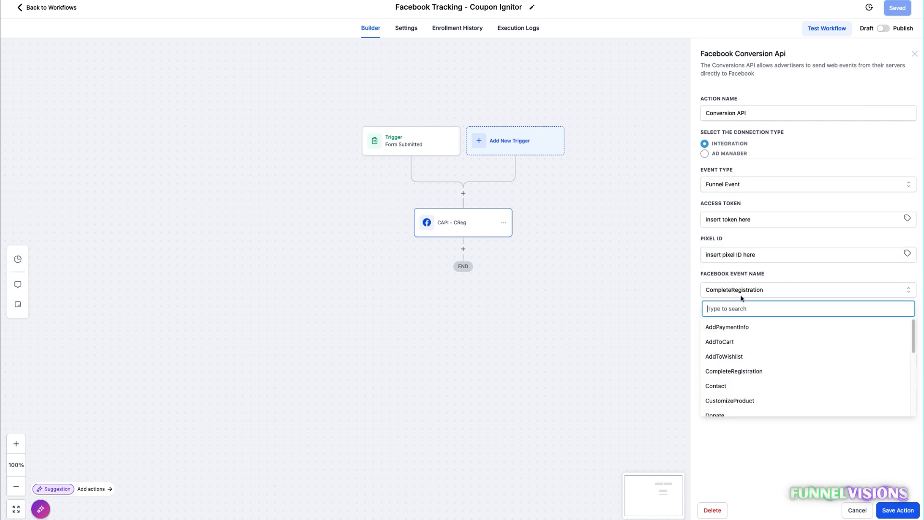
scroll(801, 364, down, 2)
scroll(744, 375, down, 4)
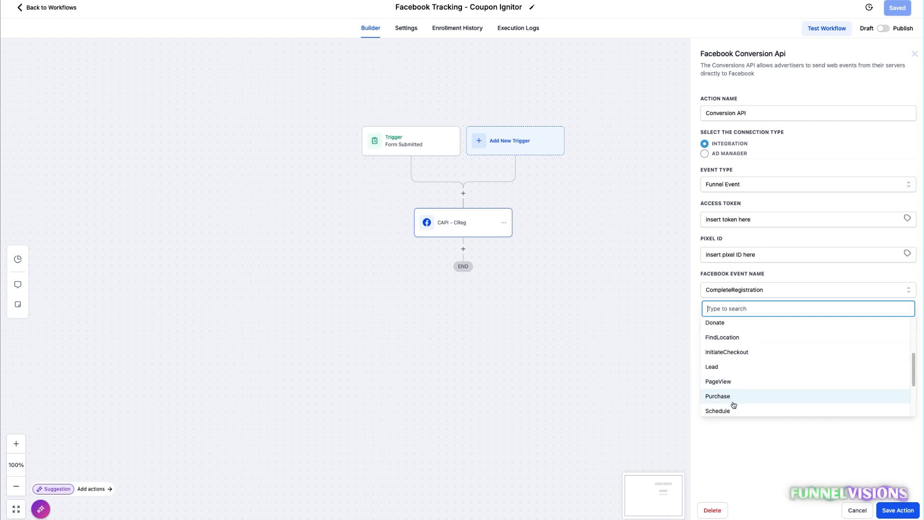
click(721, 397)
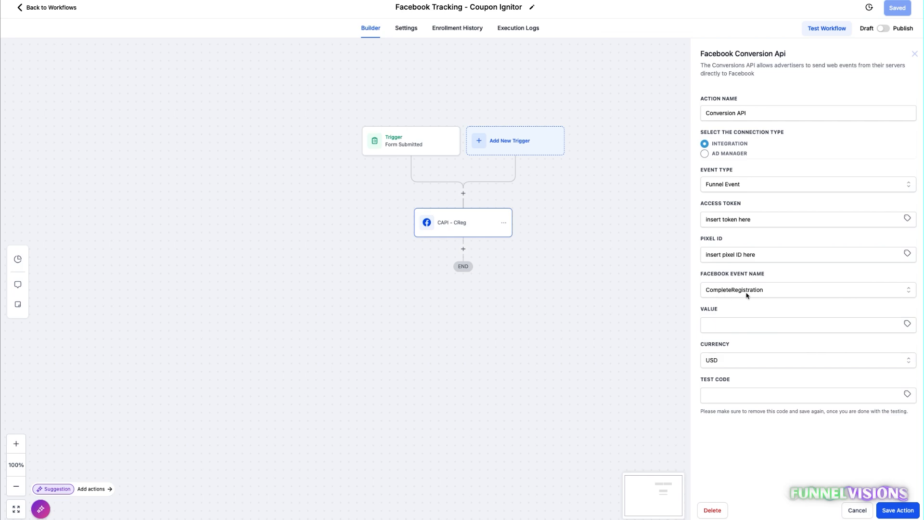
Save the Conversion API action and save the Coupon Ignitor workflow as a draft.
click(902, 509)
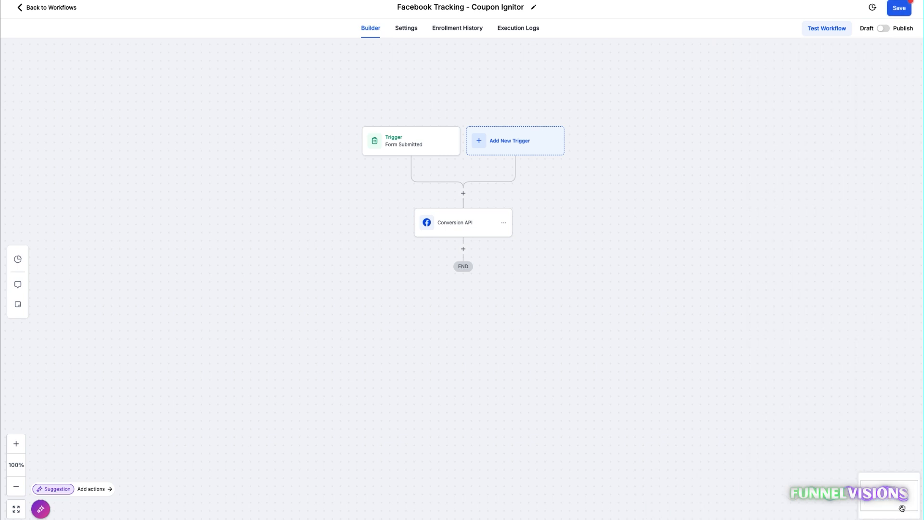
click(902, 6)
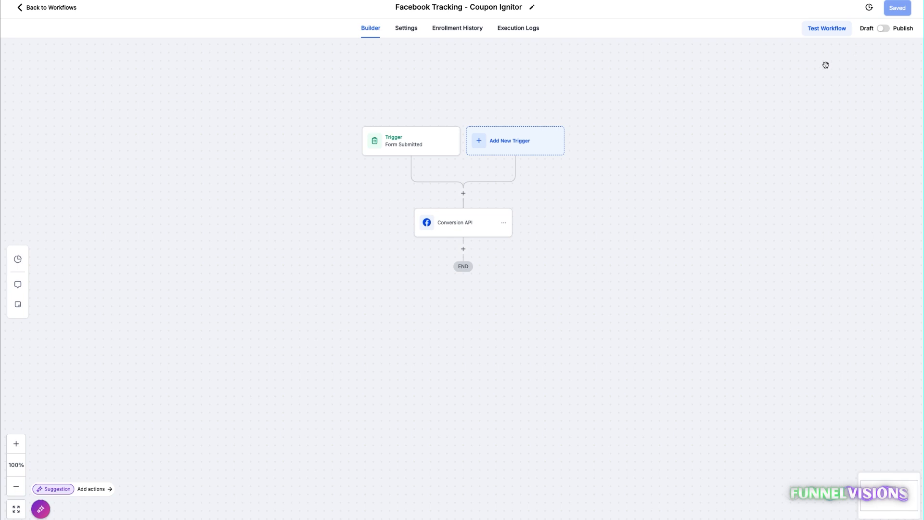
click(885, 29)
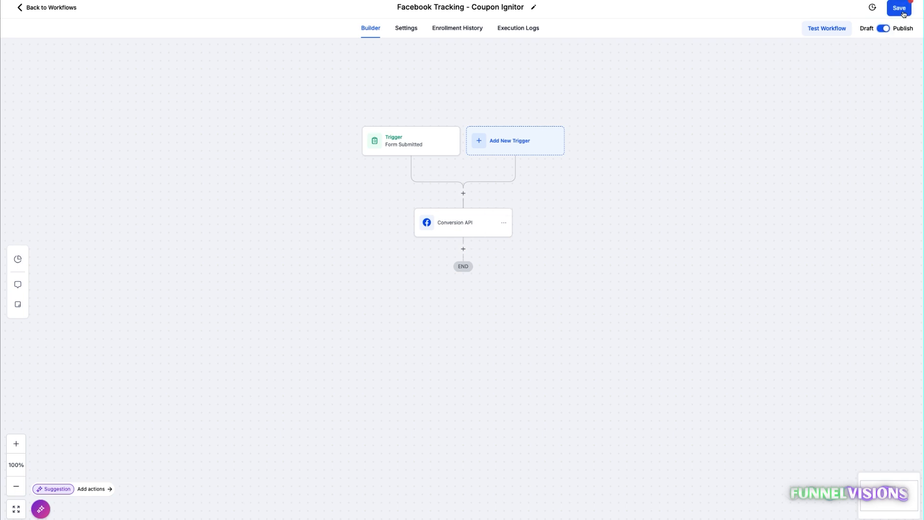
click(884, 30)
click(899, 8)
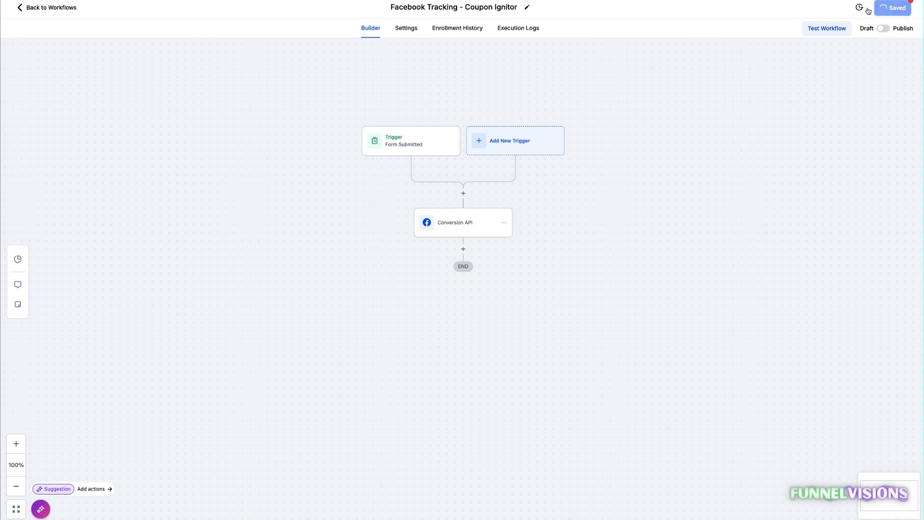
Return to the workflow list and open the Facebook Tracking - No Calendar workflow.
click(59, 13)
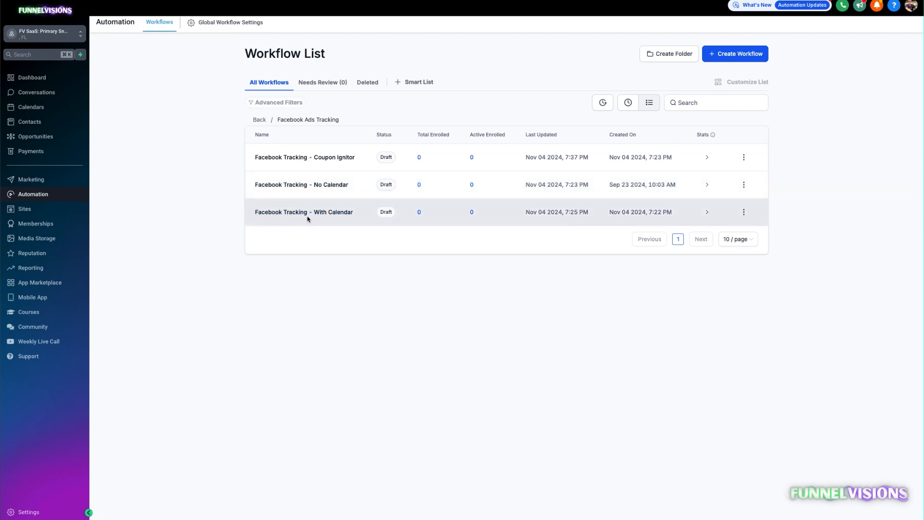
click(334, 185)
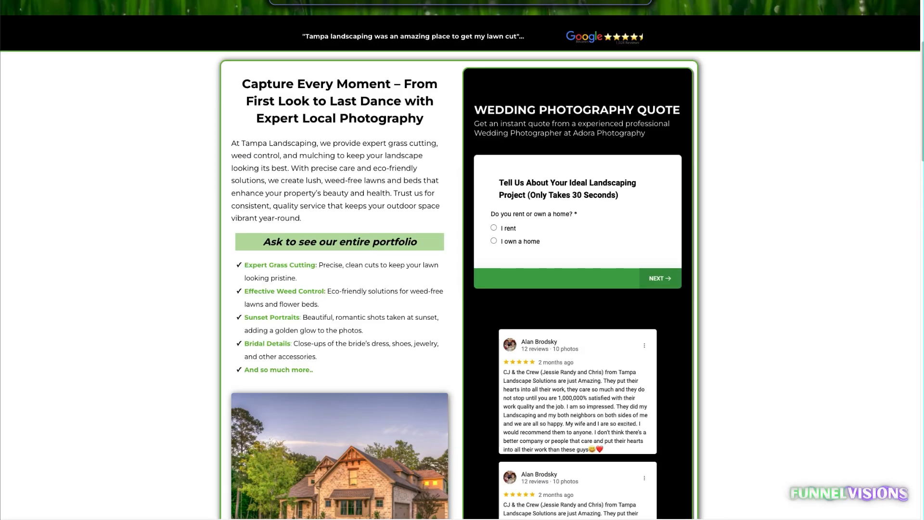
Examine the landscaping landing page and the first question of its embedded quote survey.
scroll(428, 180, up, 4)
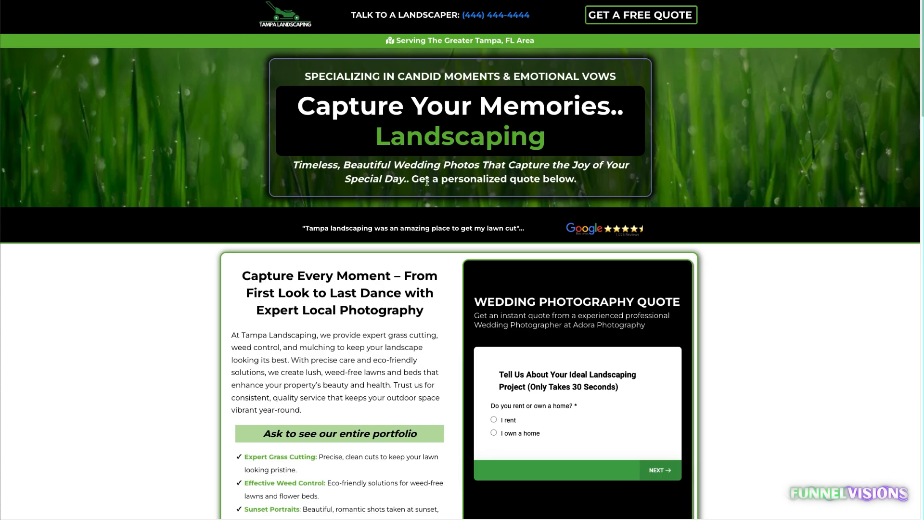
scroll(548, 316, down, 1)
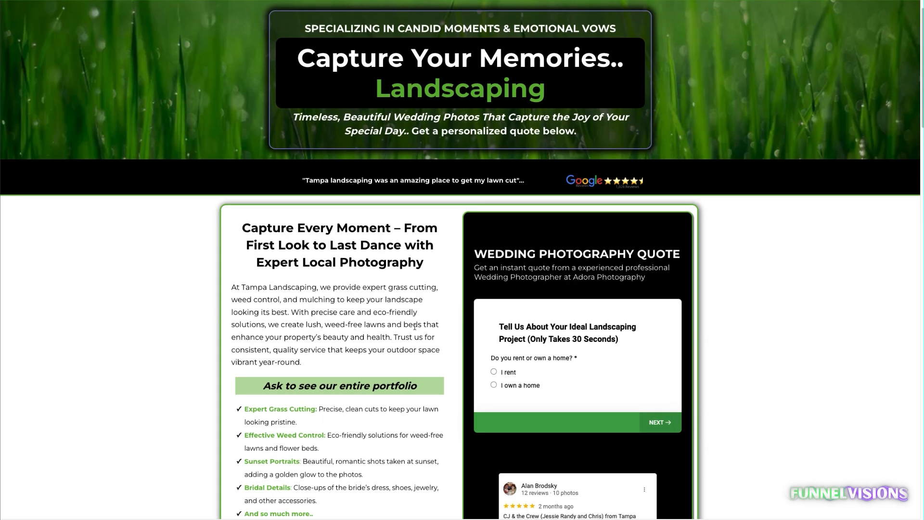
click(500, 374)
click(514, 359)
click(512, 372)
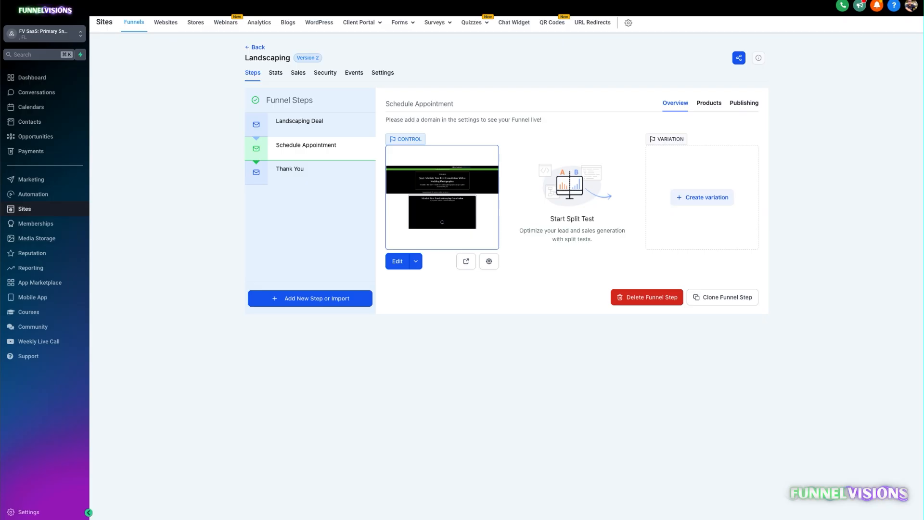
Preview the Landscaping funnel's Schedule Appointment page and examine its booking calendar.
click(293, 125)
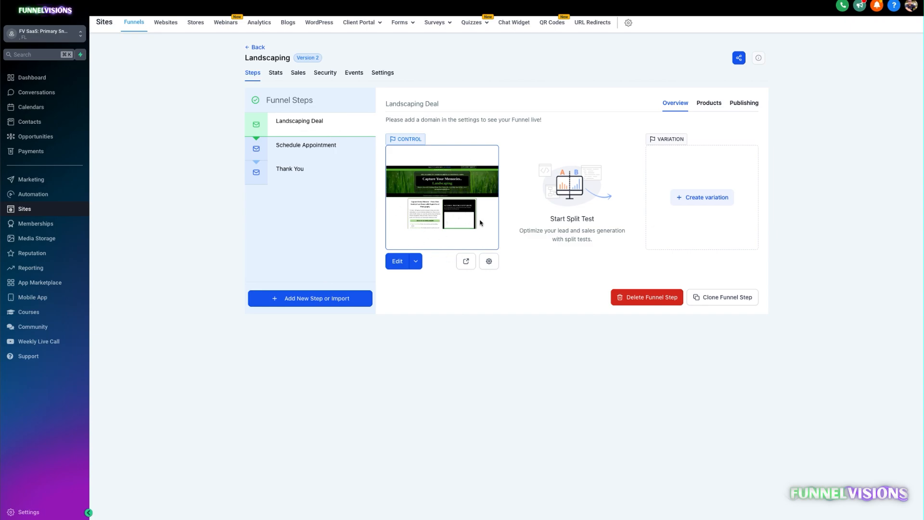
click(295, 146)
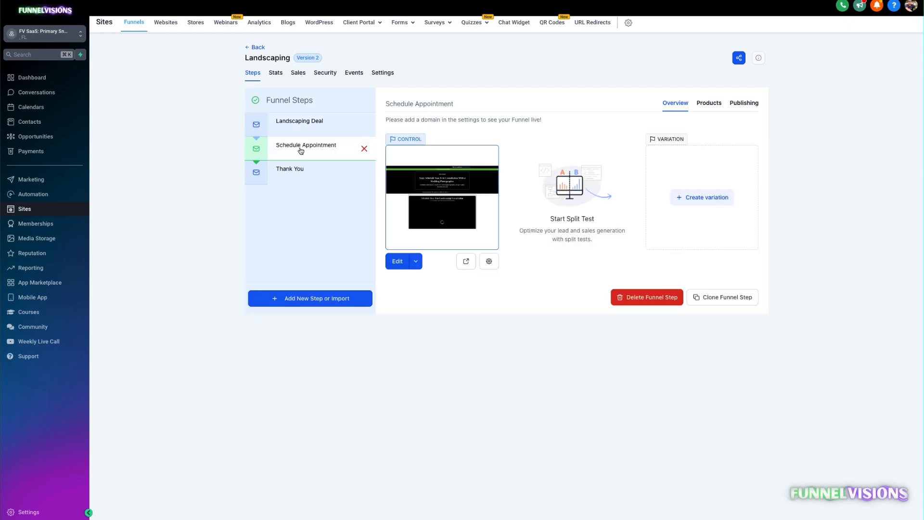
click(466, 261)
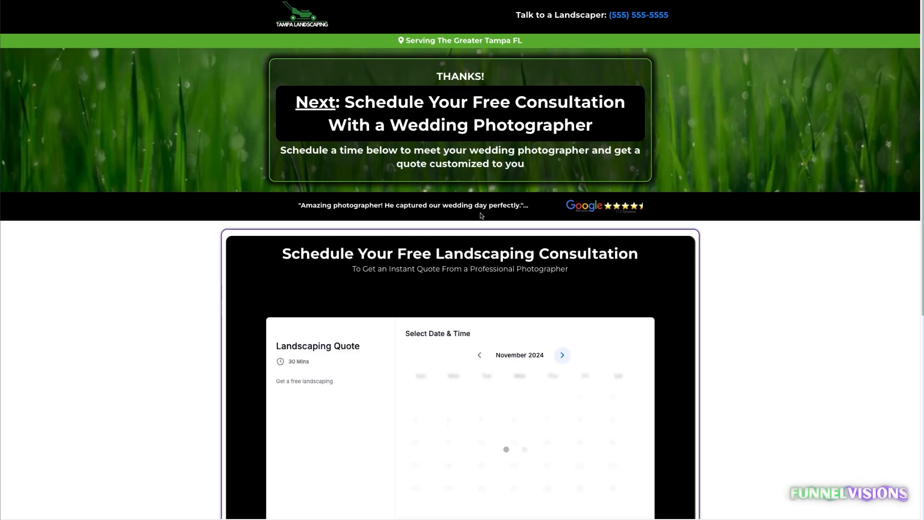
scroll(480, 215, down, 2)
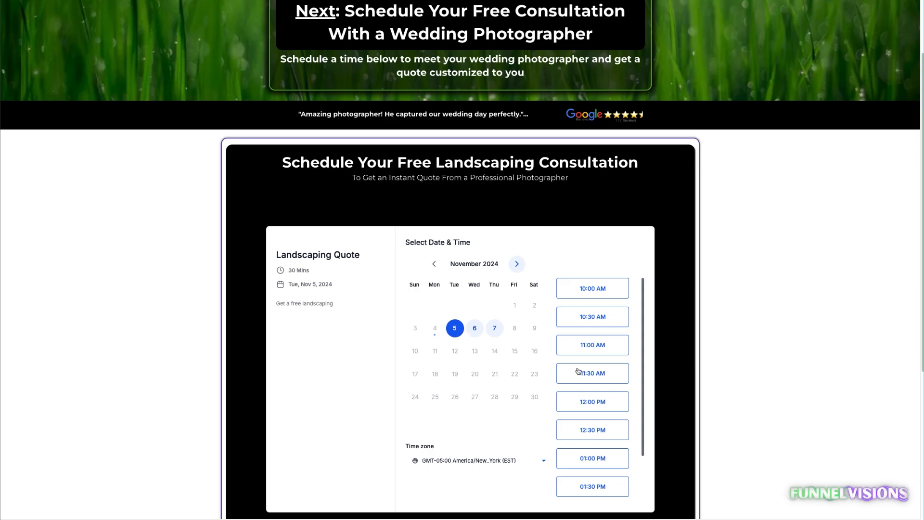
scroll(513, 285, down, 1)
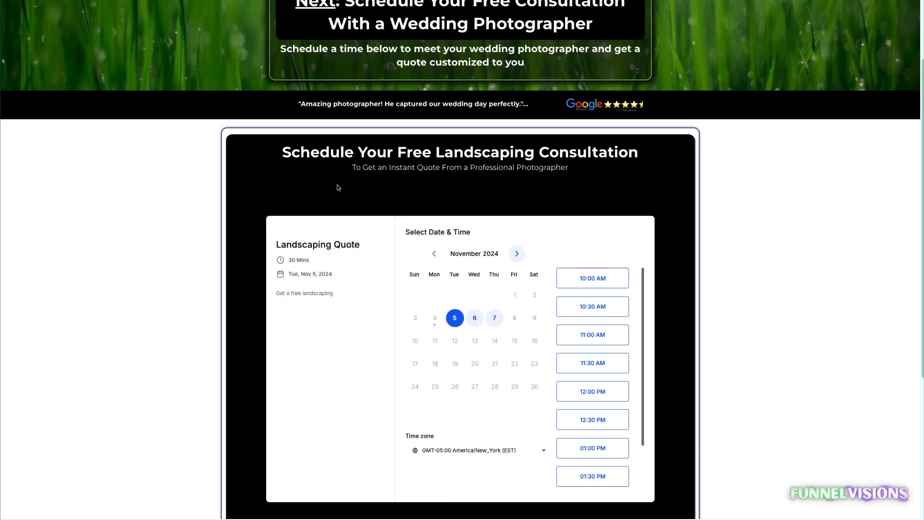
scroll(423, 185, up, 2)
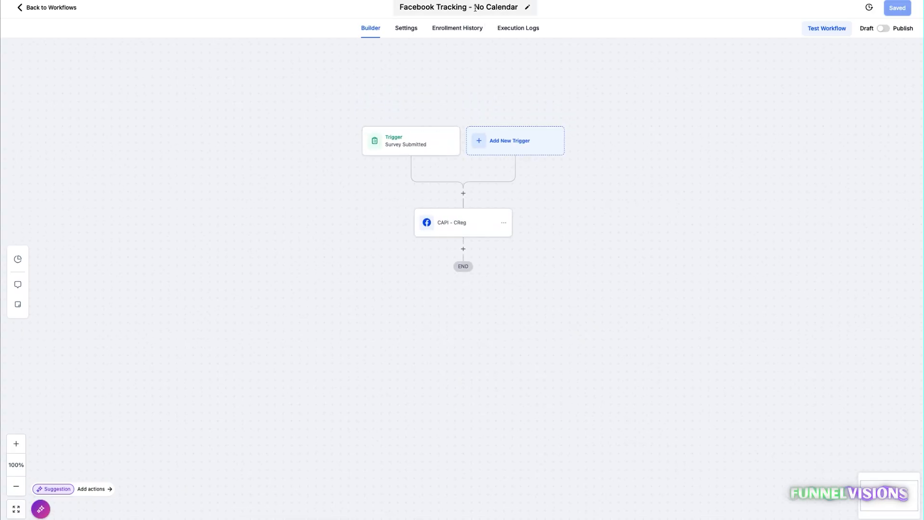
Inspect the No Calendar workflow's Survey Submitted trigger and the CAPI - CReg action's access token and pixel ID fields.
click(402, 152)
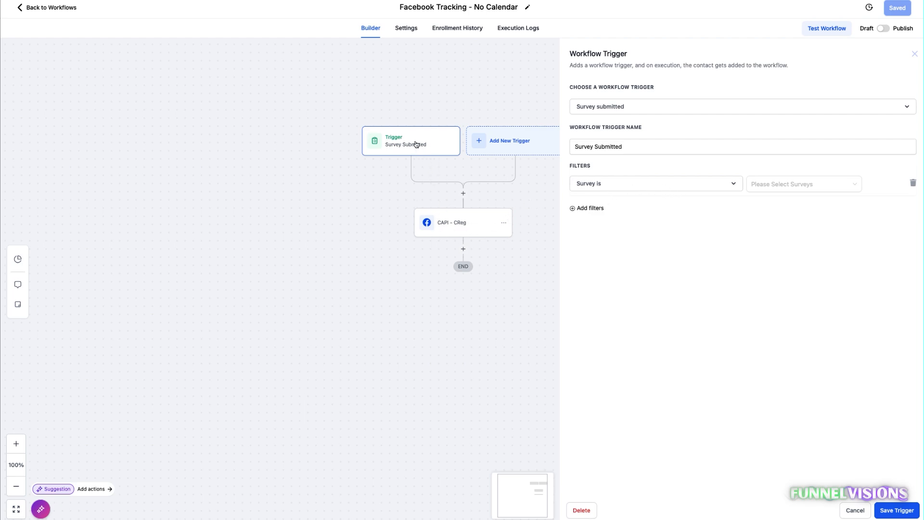
click(458, 230)
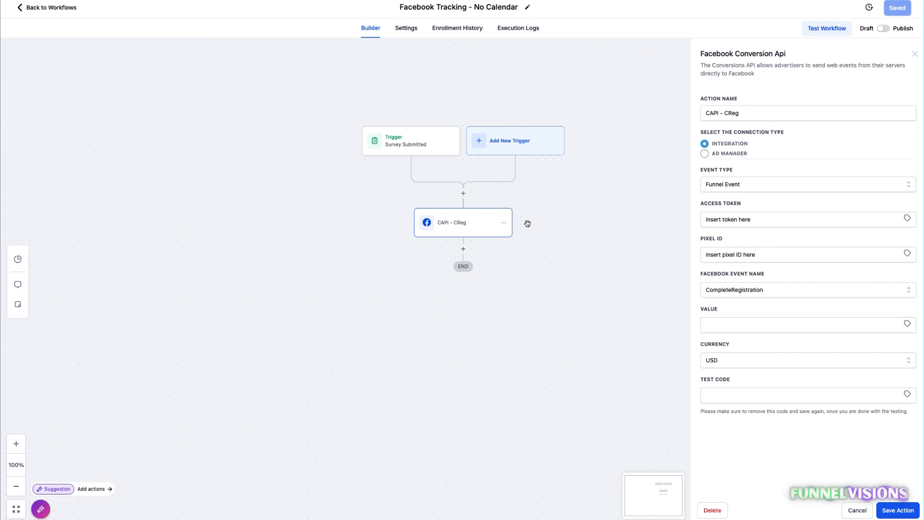
triple_click(736, 219)
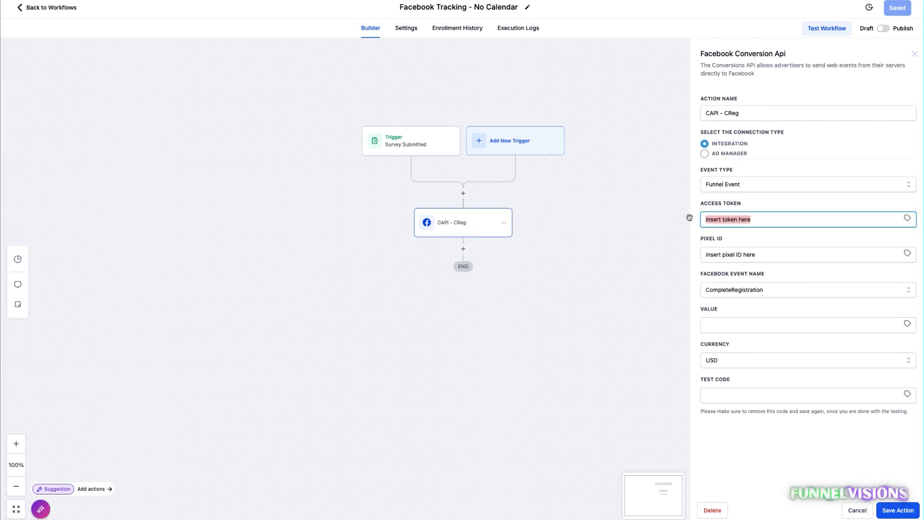
key(Tab)
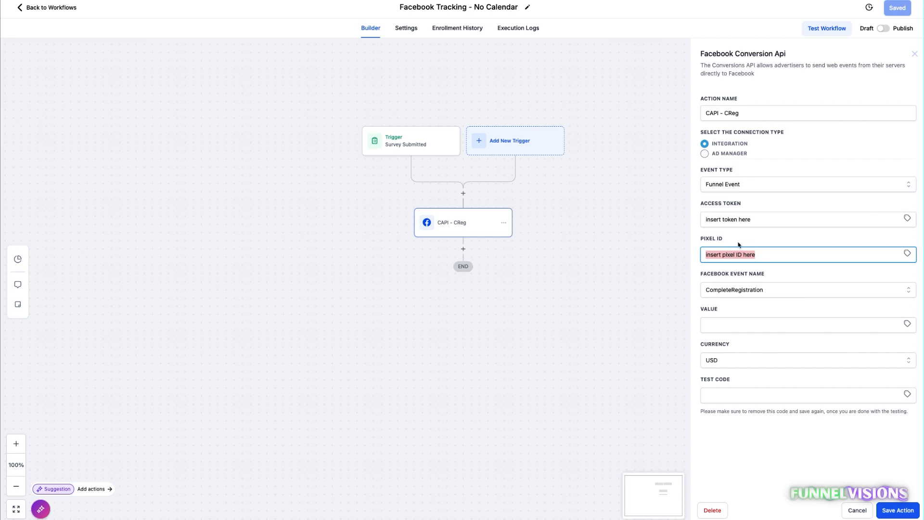
Try filtering the Survey Submitted trigger to the Landscaping survey, and discard the trigger change.
click(429, 142)
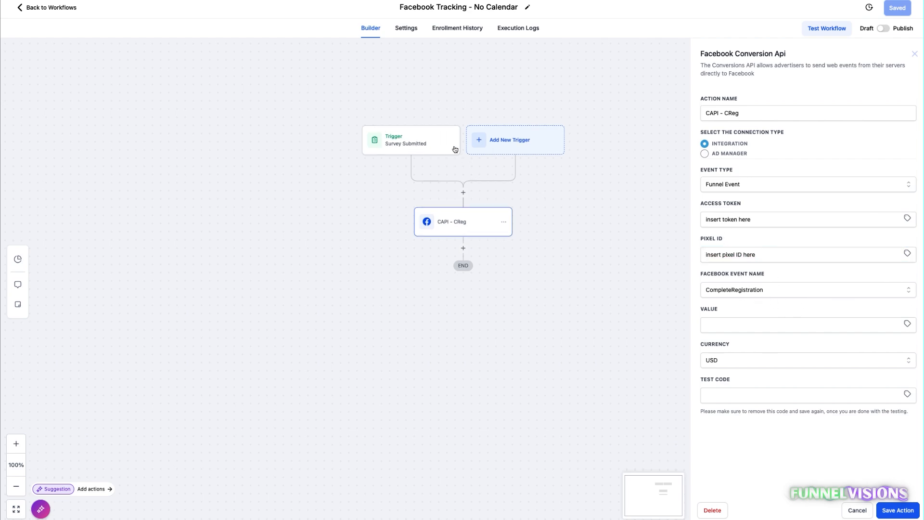
click(855, 516)
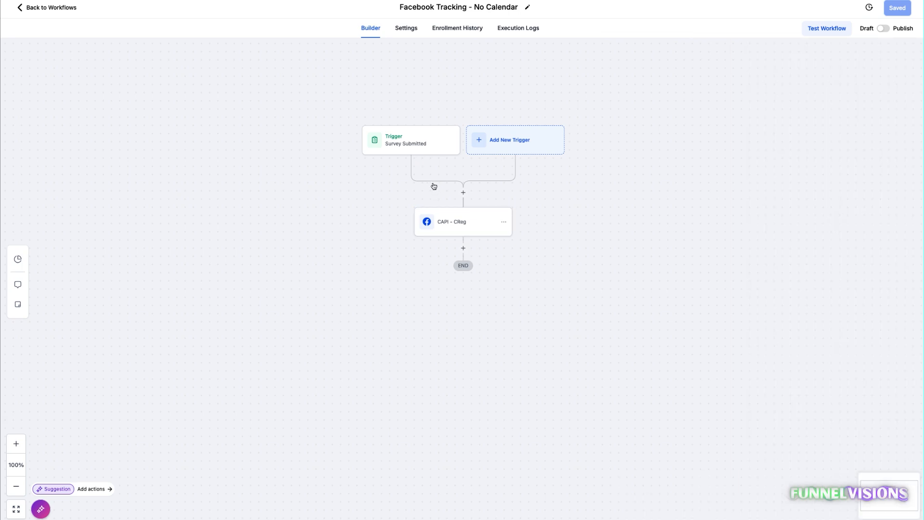
click(406, 143)
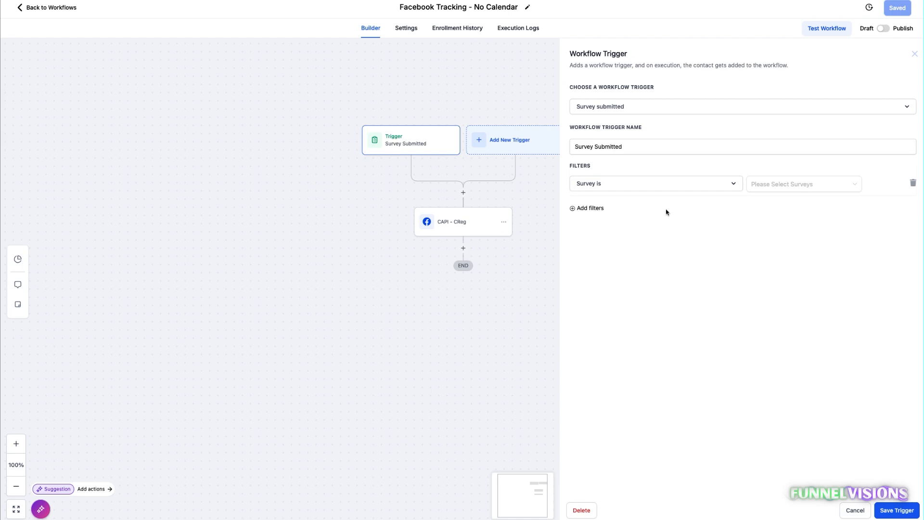
click(801, 188)
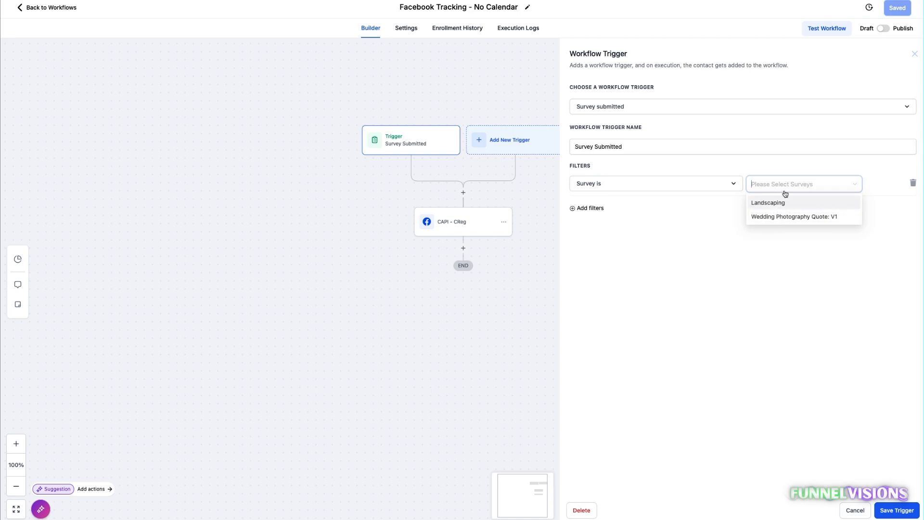
click(767, 206)
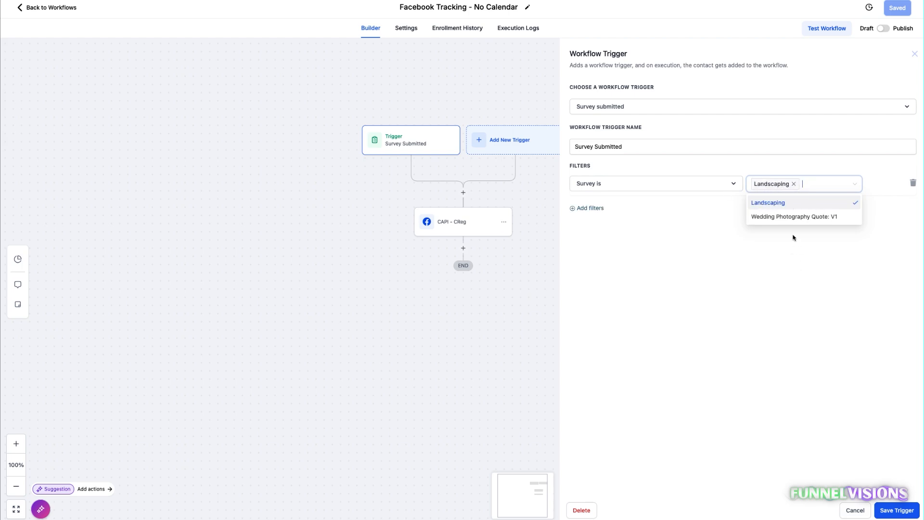
click(792, 284)
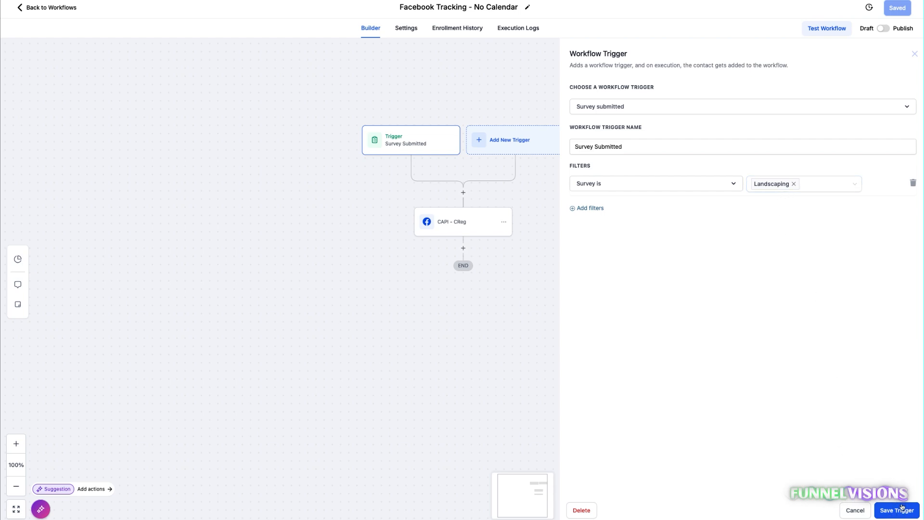
click(855, 514)
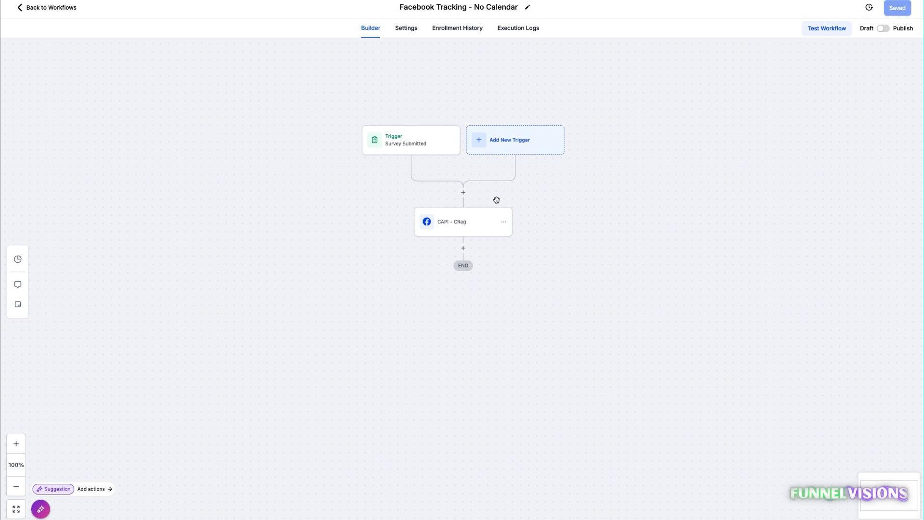
Review the CAPI - CReg action, try switching the No Calendar workflow to Publish, revert it to Draft and leave without saving.
click(452, 225)
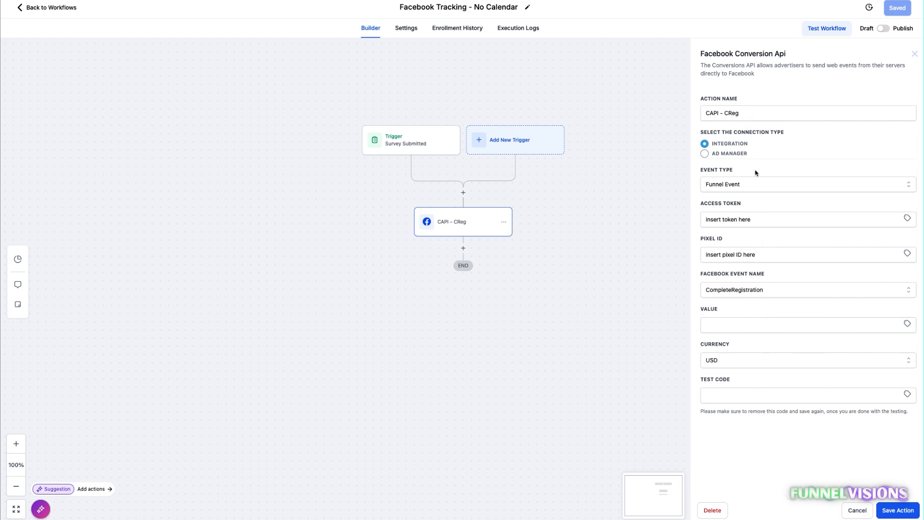
click(857, 512)
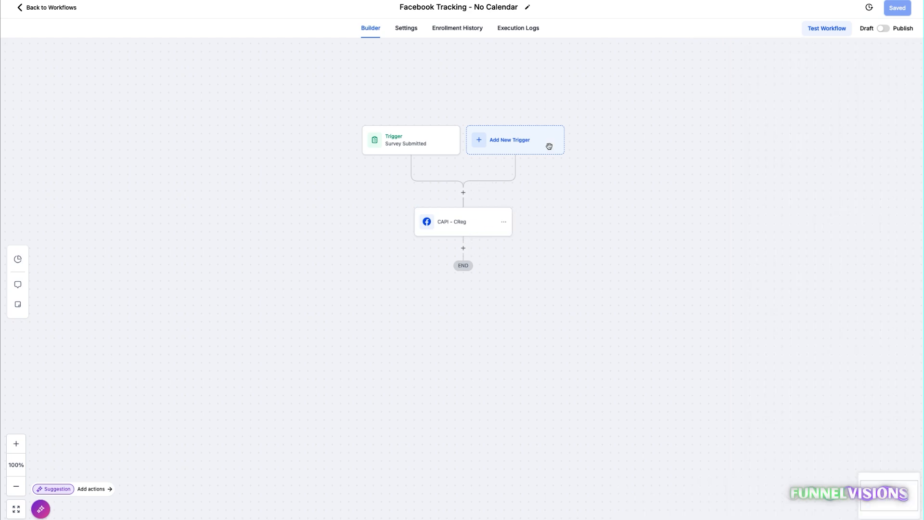
click(885, 30)
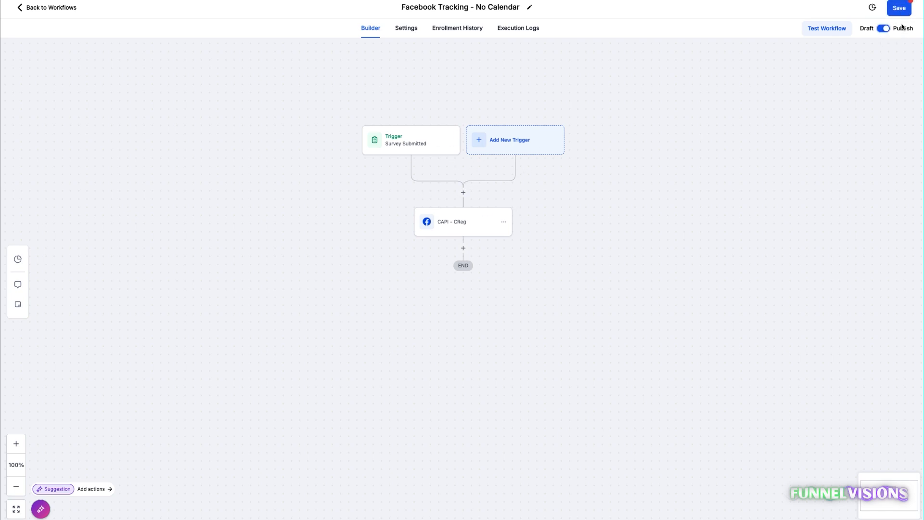
click(885, 29)
click(42, 9)
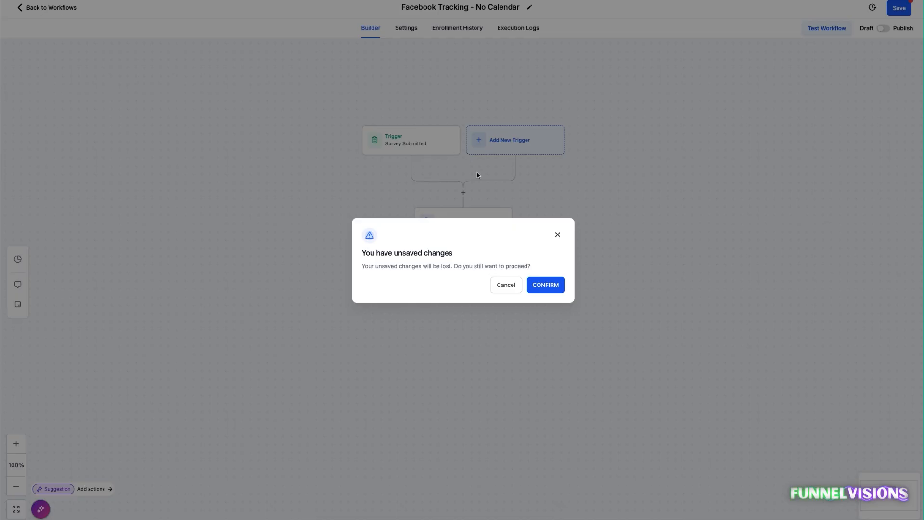
click(542, 293)
Reopen the No Calendar workflow, rename its CAPI - CReg action to Conversion API, and save the action and workflow.
click(315, 183)
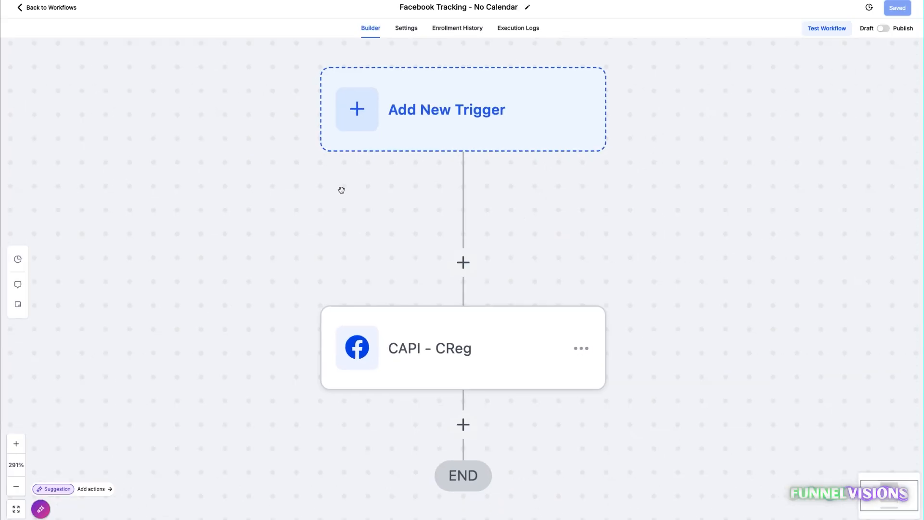
click(458, 222)
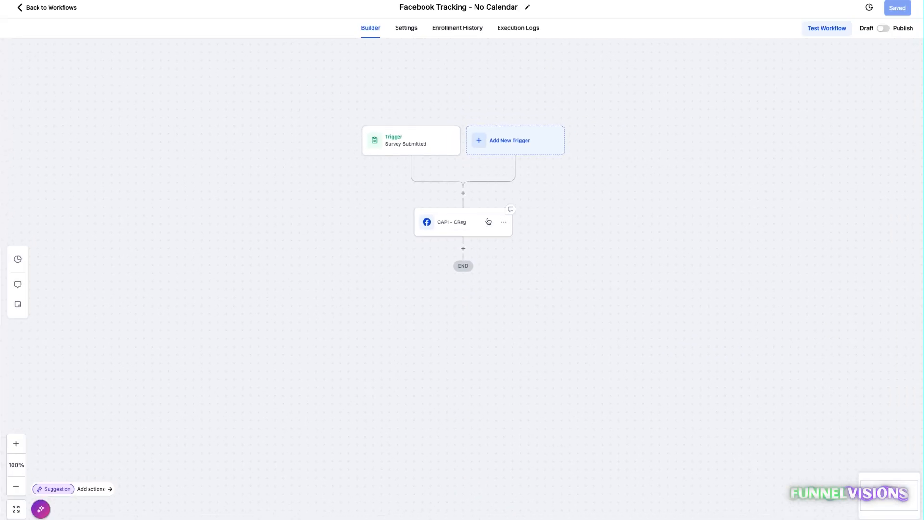
click(462, 227)
drag(766, 111, 668, 108)
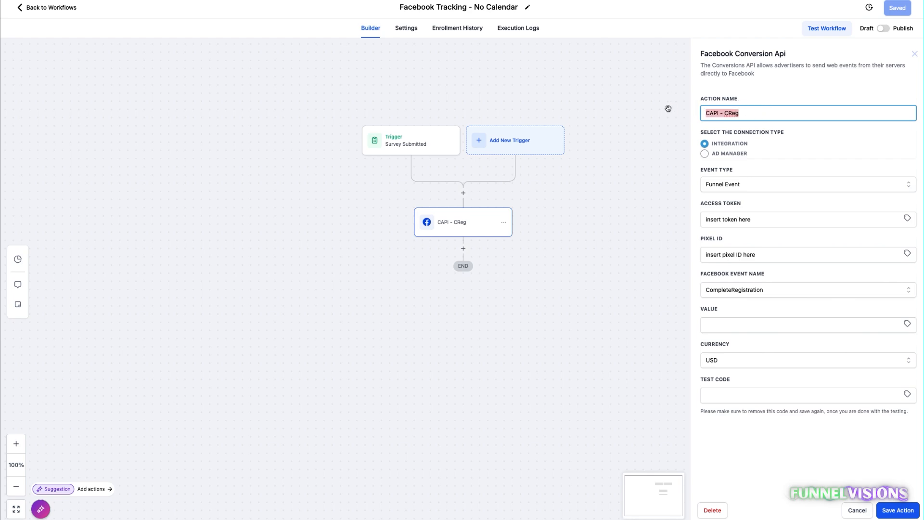
text(Conversion API)
click(897, 510)
click(896, 8)
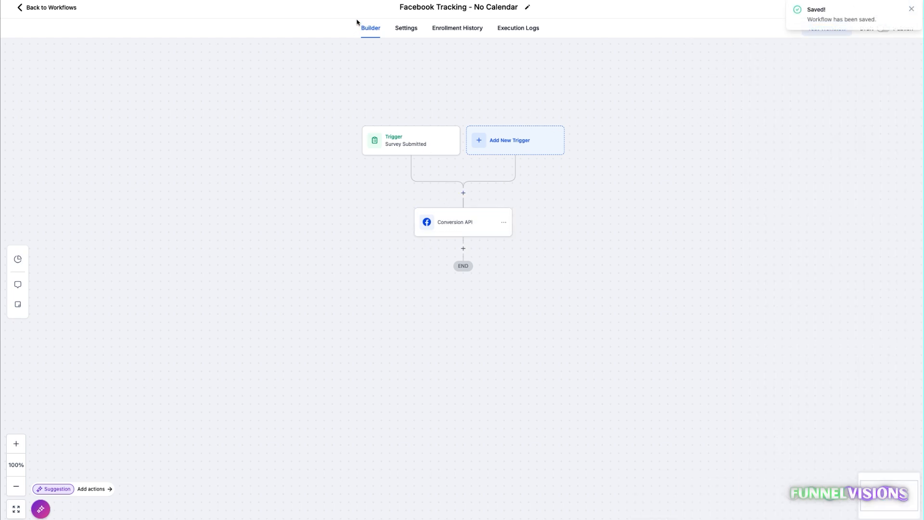
Return to the workflow list and open the Facebook Tracking - With Calendar workflow.
click(43, 7)
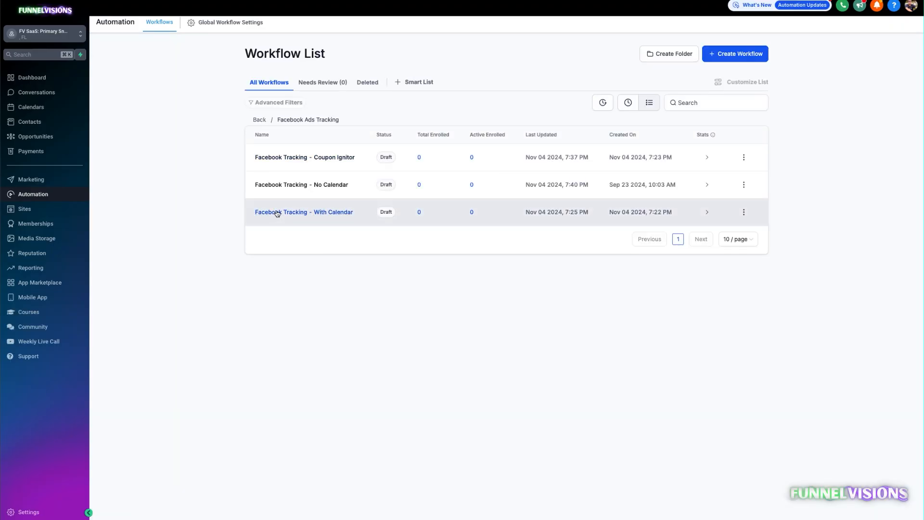
click(303, 217)
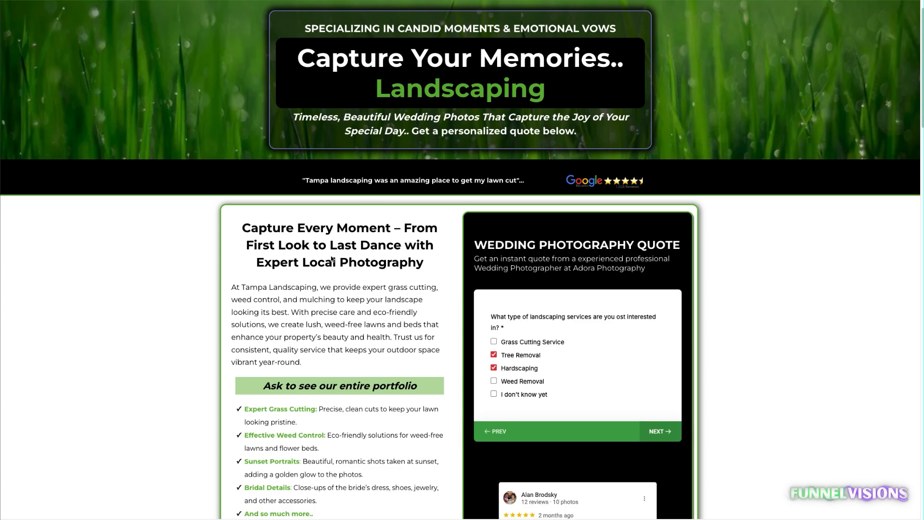
Review the landscaping survey question and booking calendar, picking the November 7, 11:00 AM slot to examine its contact form.
drag(504, 325, 562, 352)
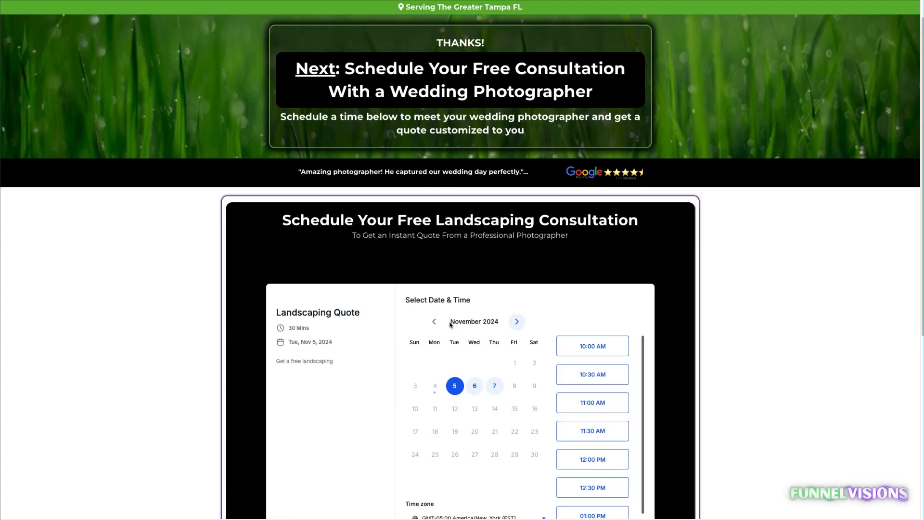
scroll(451, 324, down, 2)
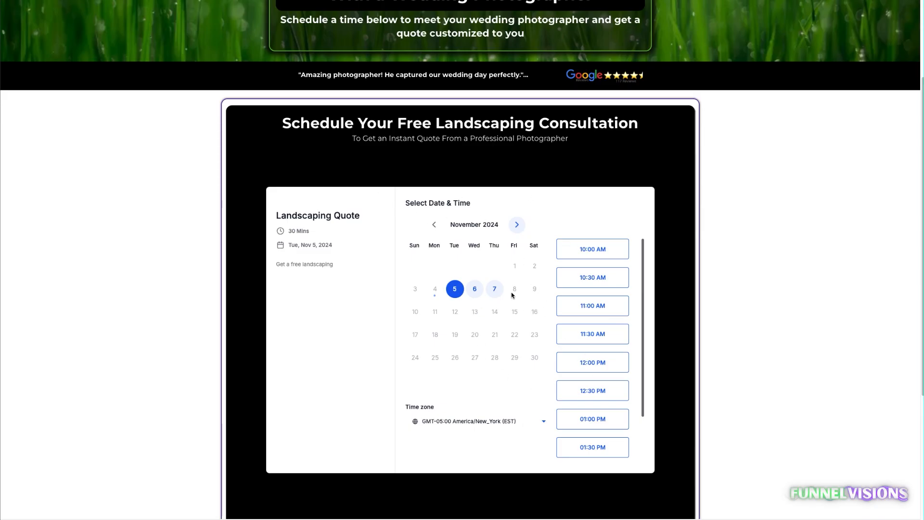
click(577, 304)
click(494, 289)
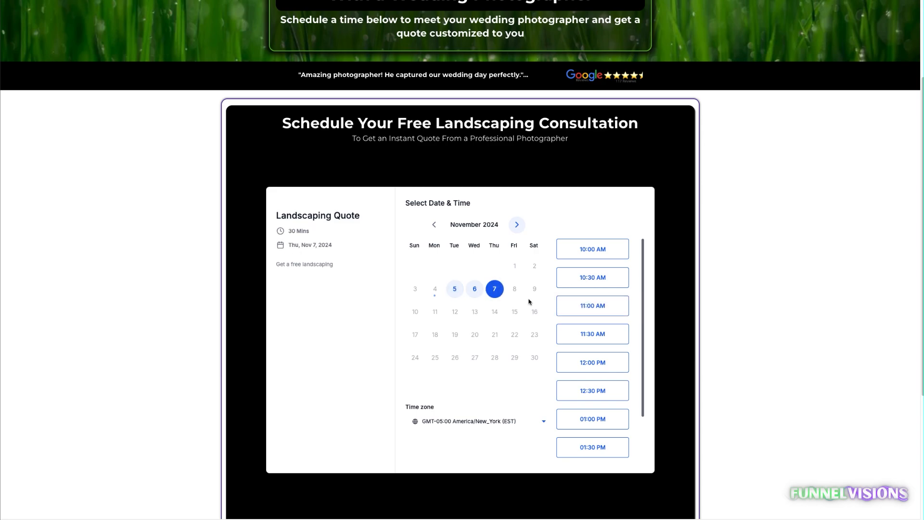
click(577, 304)
click(610, 310)
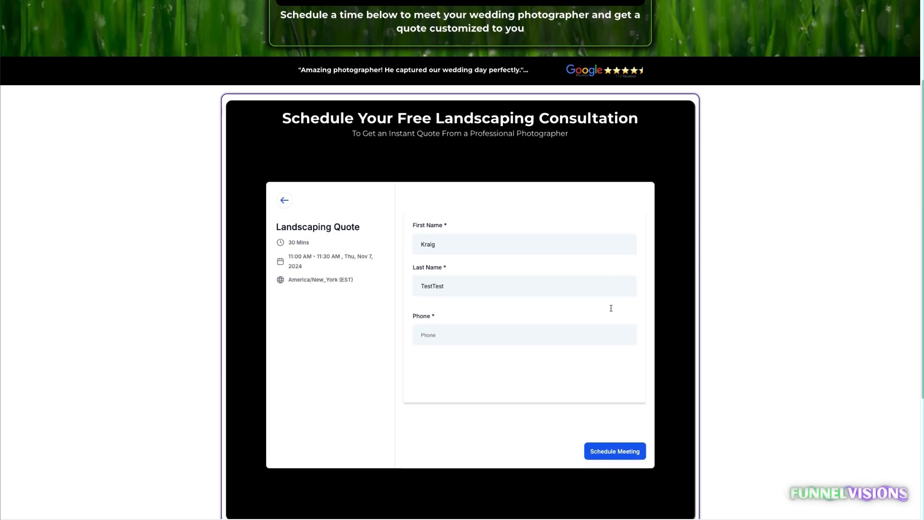
scroll(452, 80, down, 4)
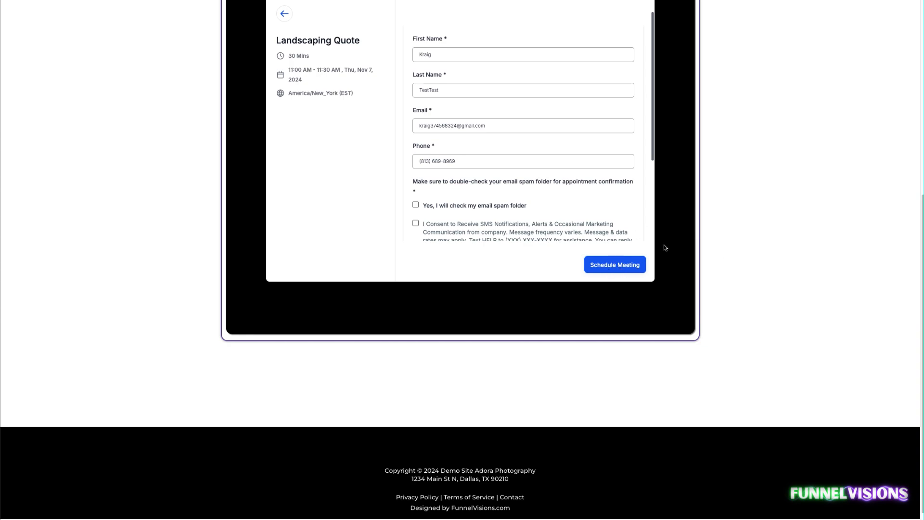
scroll(538, 233, up, 2)
scroll(538, 232, up, 3)
click(285, 263)
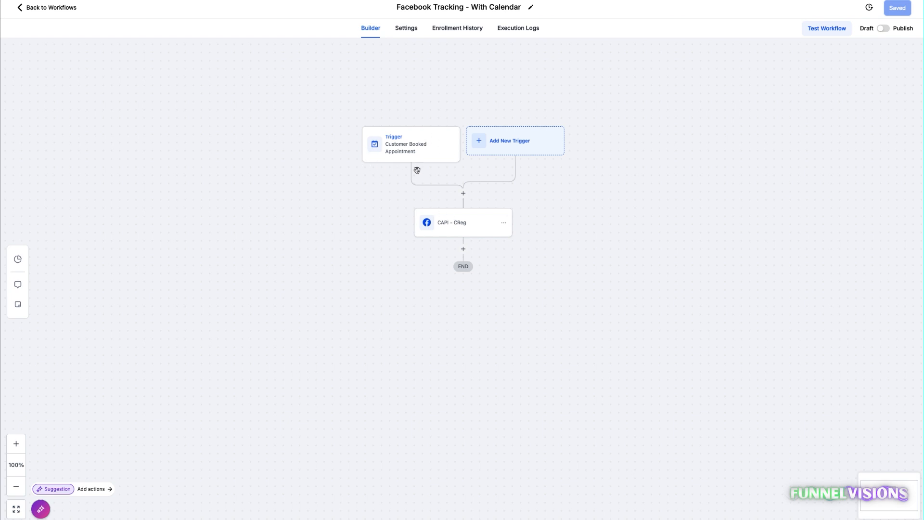
Rename the With Calendar workflow's CAPI - CReg action to Conversion API, save it, and return to the workflow list.
click(471, 226)
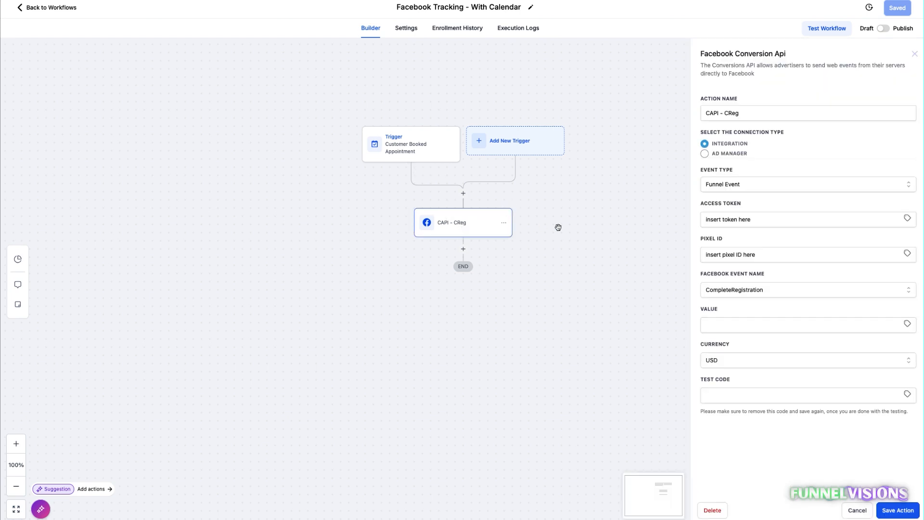
triple_click(732, 112)
text(Conversion API)
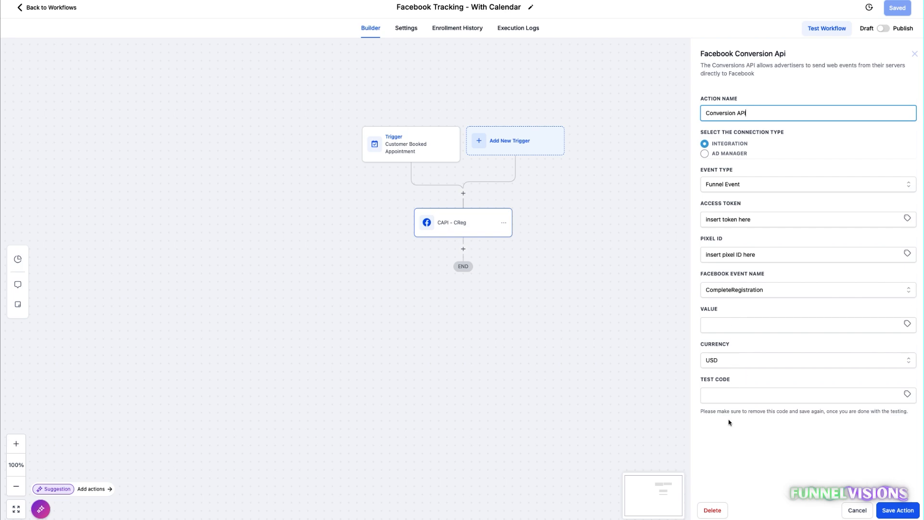
click(770, 456)
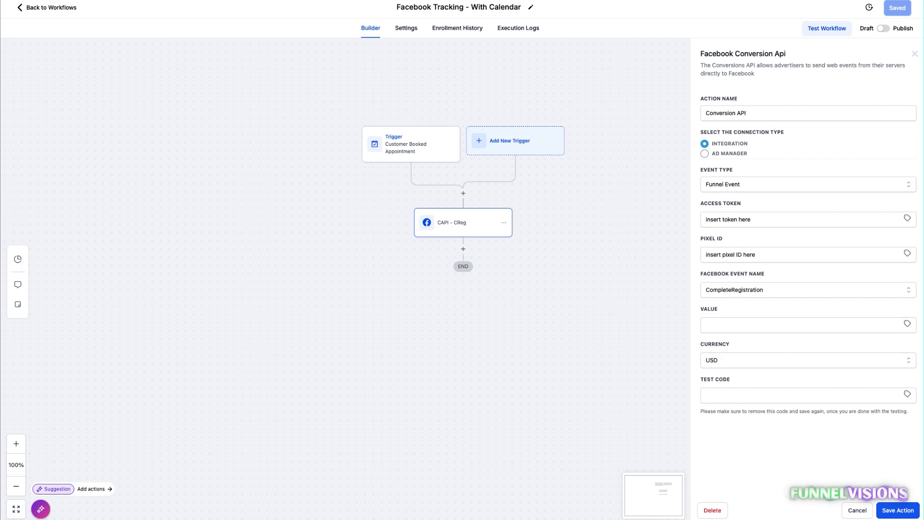
click(896, 514)
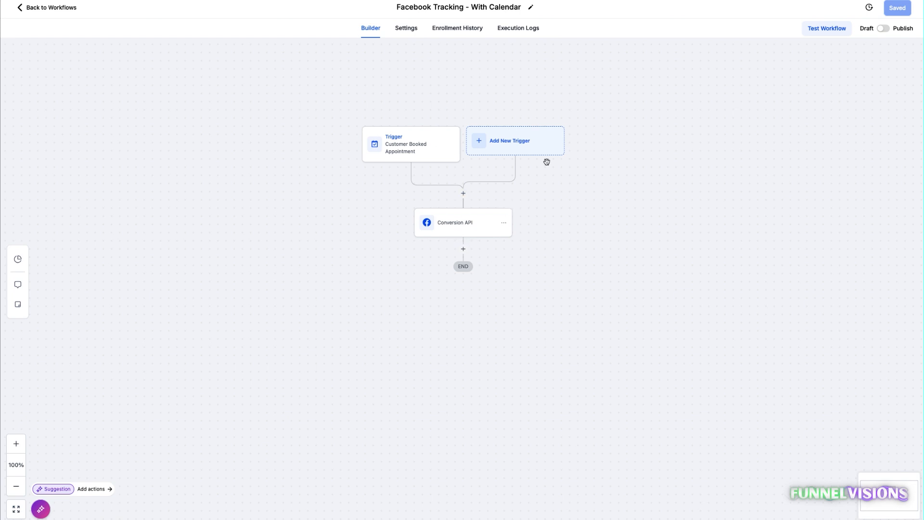
click(38, 8)
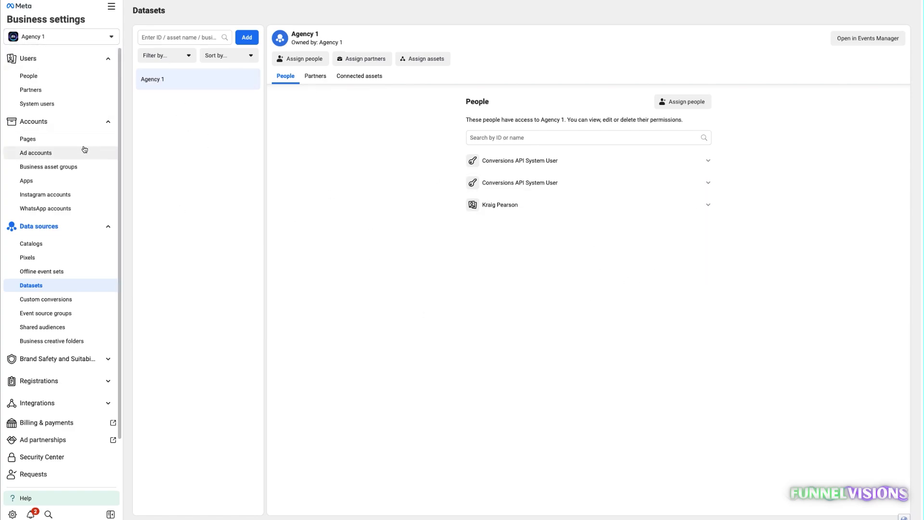
Switch to Meta Business settings, collapse the Users and Accounts groups, and read the notice on the Pixels data source page.
click(30, 58)
click(34, 80)
click(32, 103)
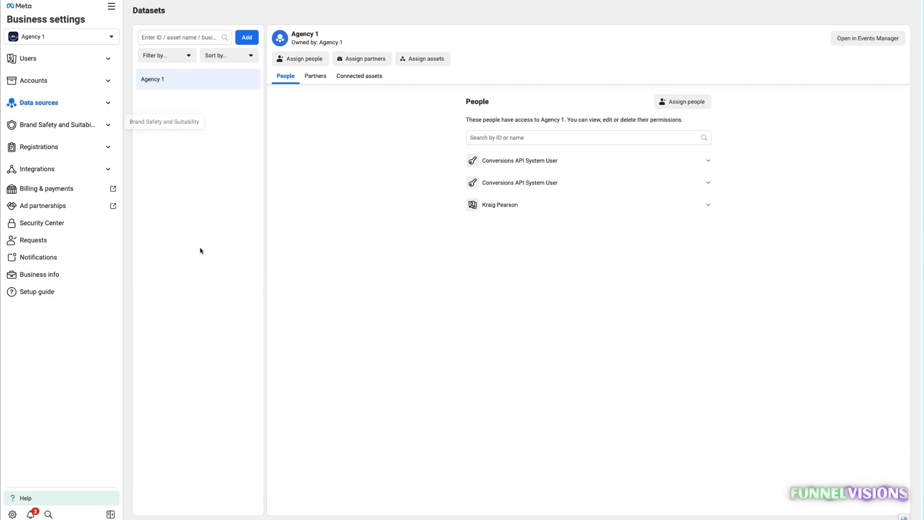
click(43, 108)
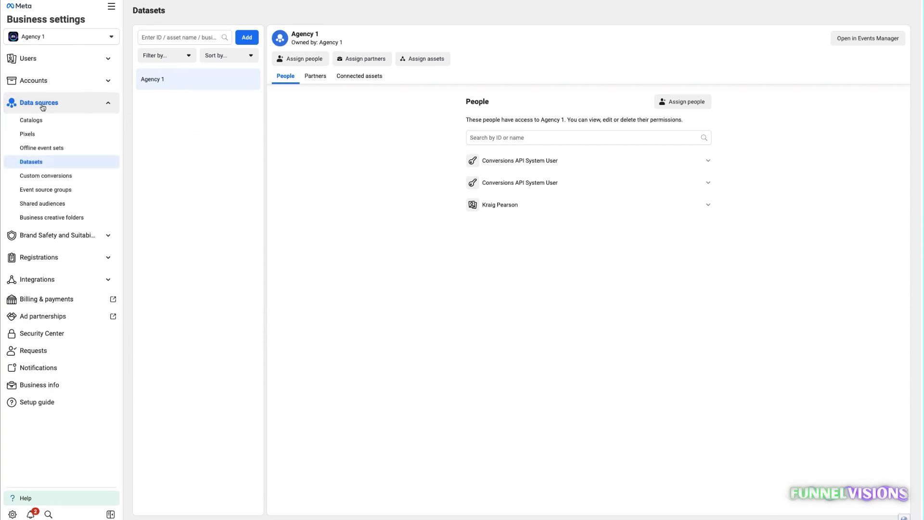
click(34, 137)
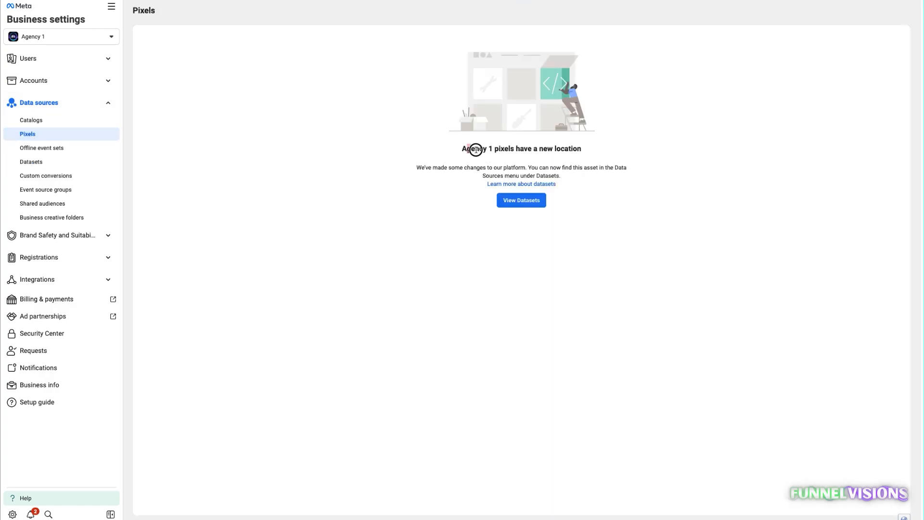
drag(463, 148, 592, 148)
click(473, 151)
drag(461, 149, 656, 153)
drag(582, 175, 398, 150)
click(419, 152)
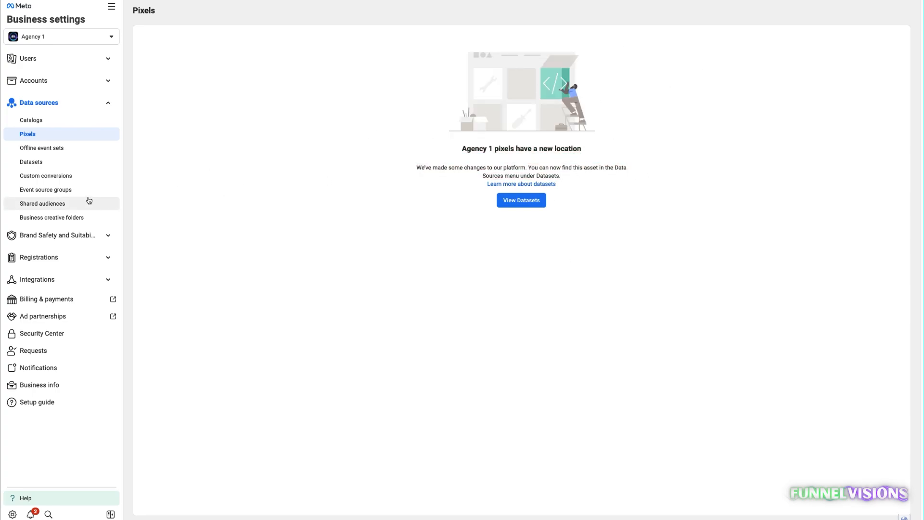
Create a new dataset named Agency 2 in the Datasets data source.
click(32, 164)
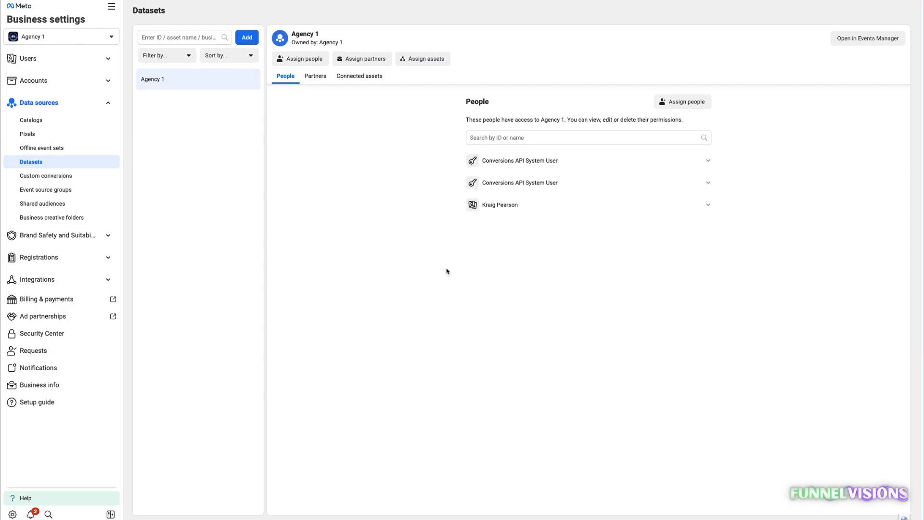
click(248, 40)
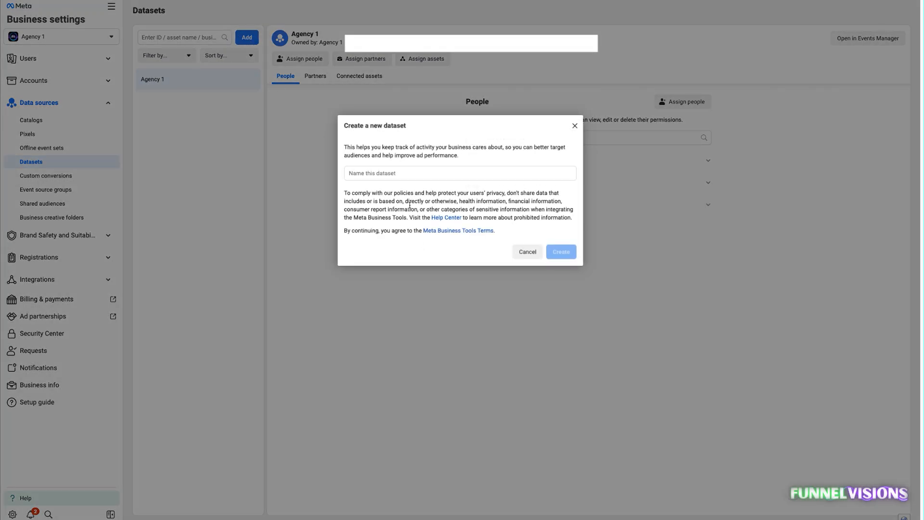
click(373, 175)
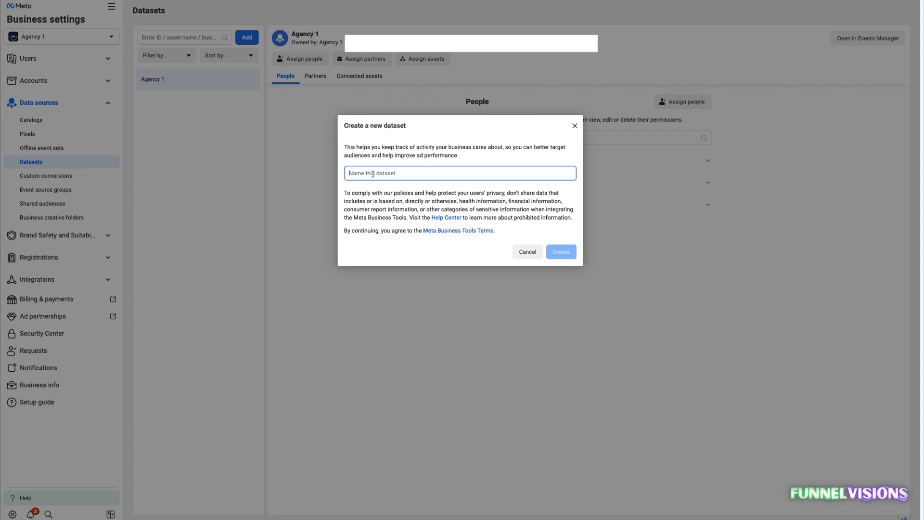
text(Agency 2)
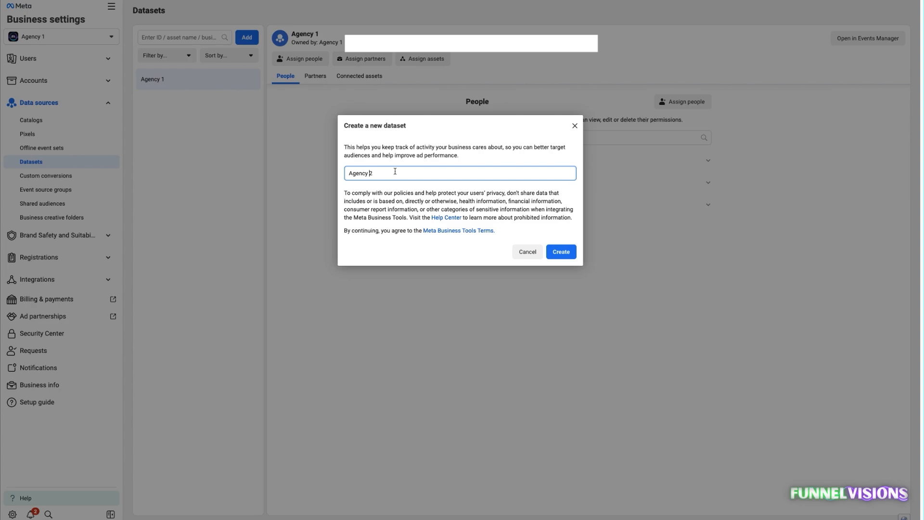
key(Return)
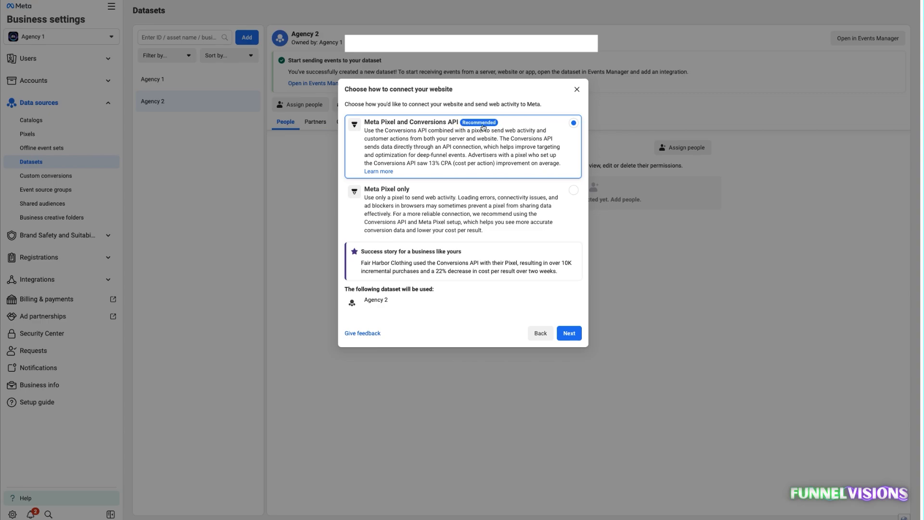
Connect the website with Meta Pixel and Conversions API, choose manual code installation, and continue past the implementation overview.
click(440, 153)
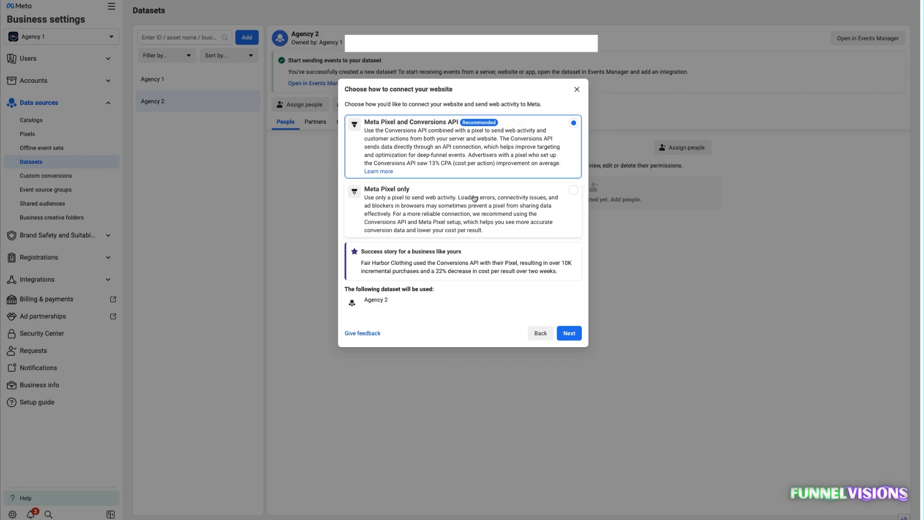
click(569, 337)
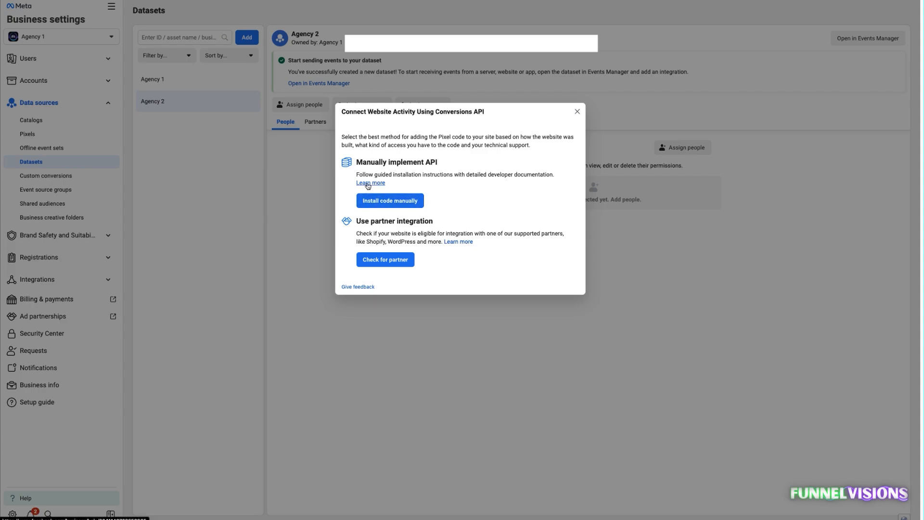
click(387, 205)
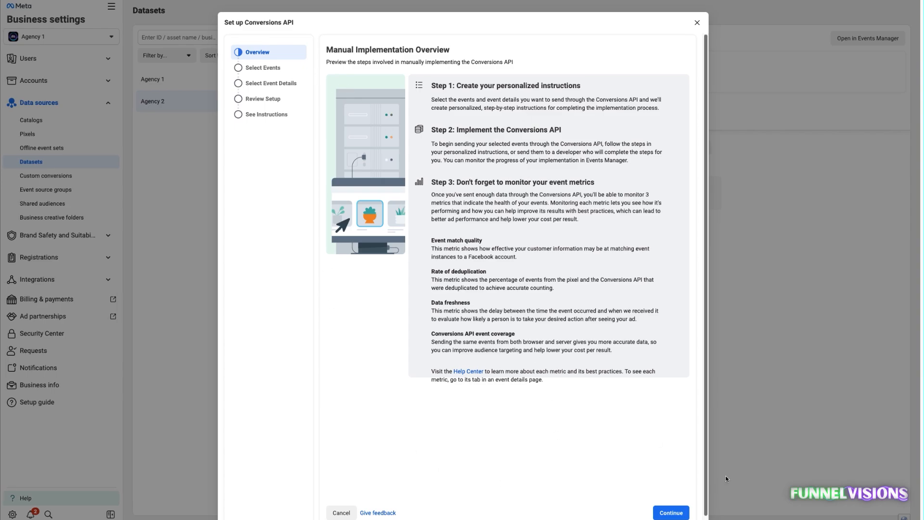
click(666, 513)
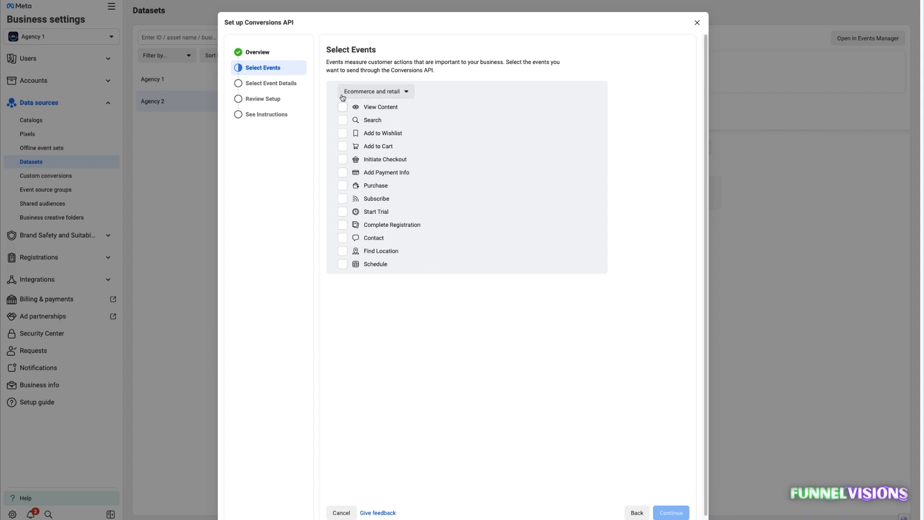
click(370, 91)
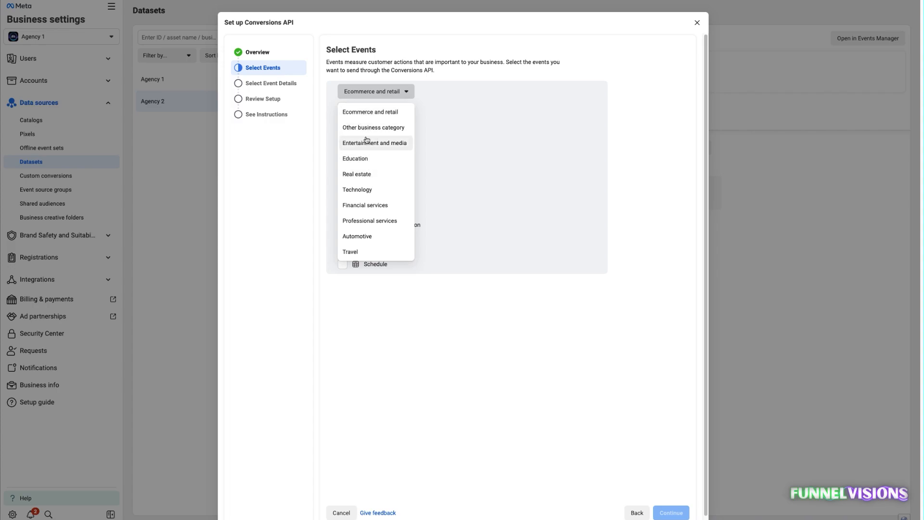
click(399, 333)
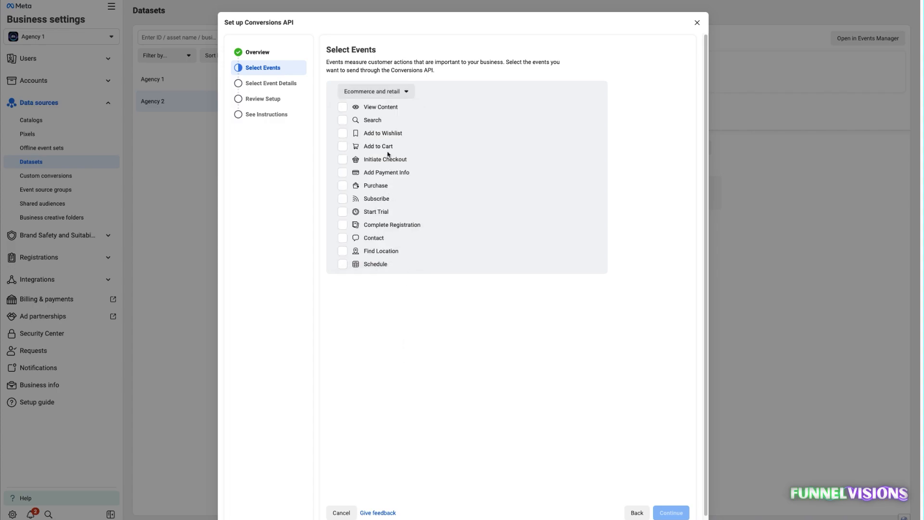
scroll(387, 228, down, 1)
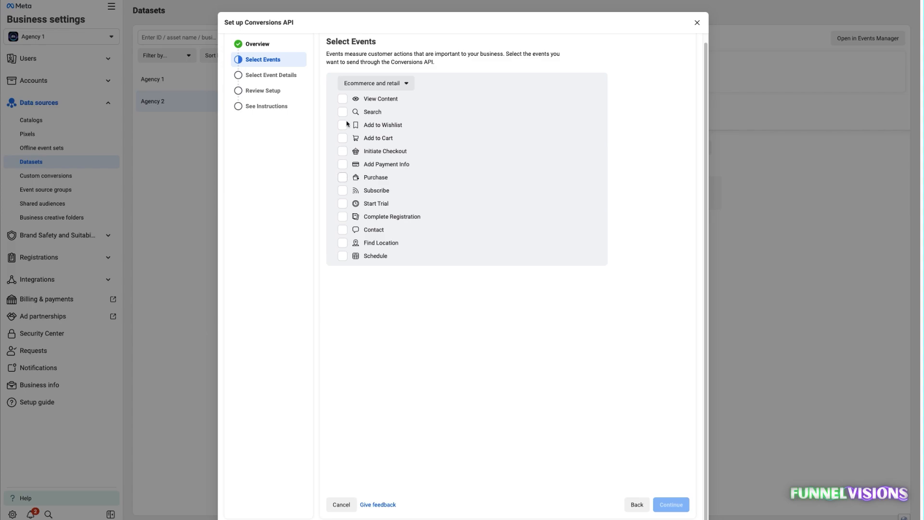
scroll(351, 139, up, 1)
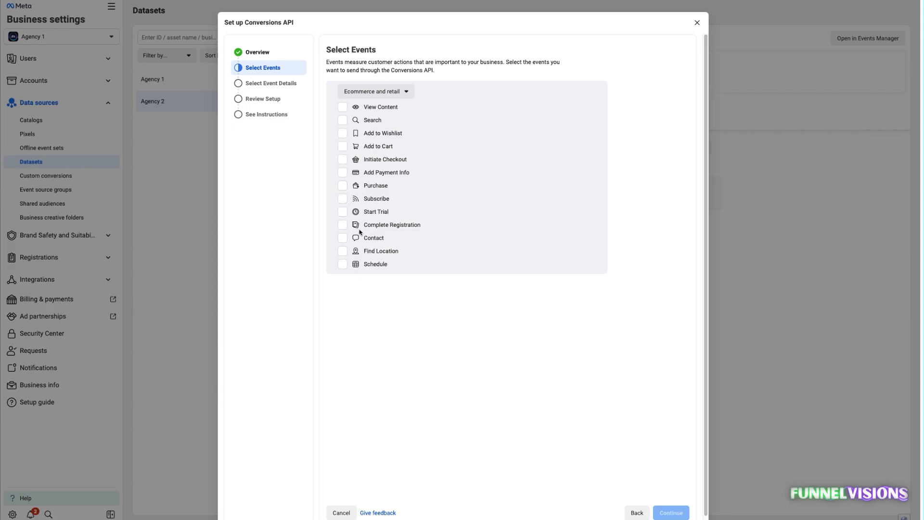
Select the Purchase, Complete Registration, View Content, Add to Cart, Initiate Checkout and Schedule events for the Conversions API.
click(342, 185)
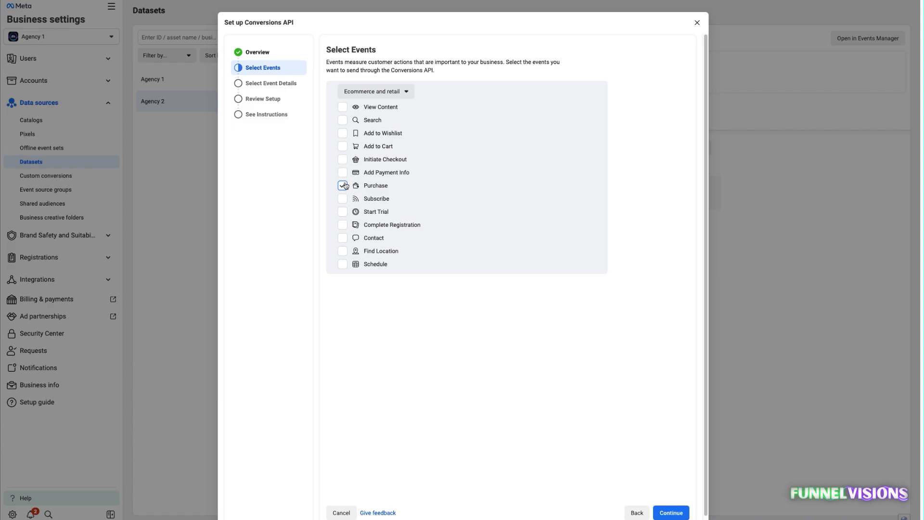
click(343, 225)
click(341, 107)
click(343, 147)
click(343, 159)
scroll(419, 242, down, 1)
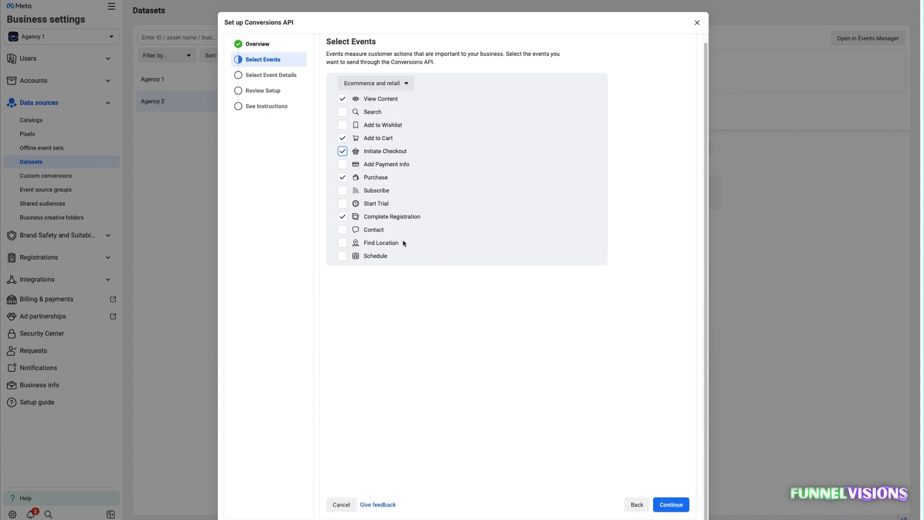
scroll(403, 243, up, 1)
click(343, 264)
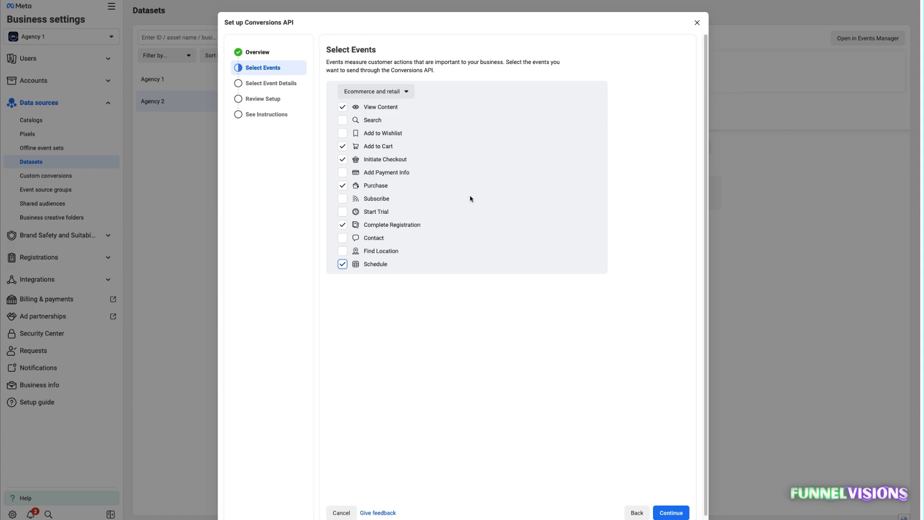
click(368, 95)
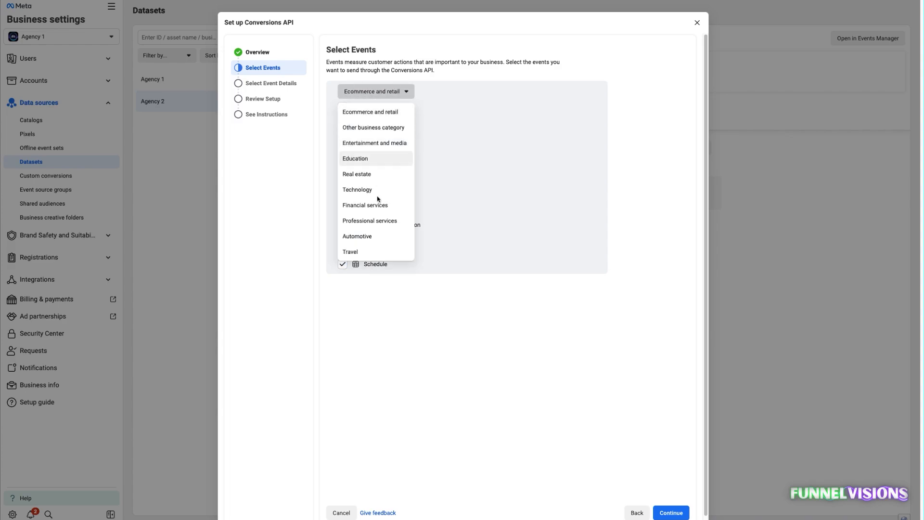
click(441, 325)
click(362, 92)
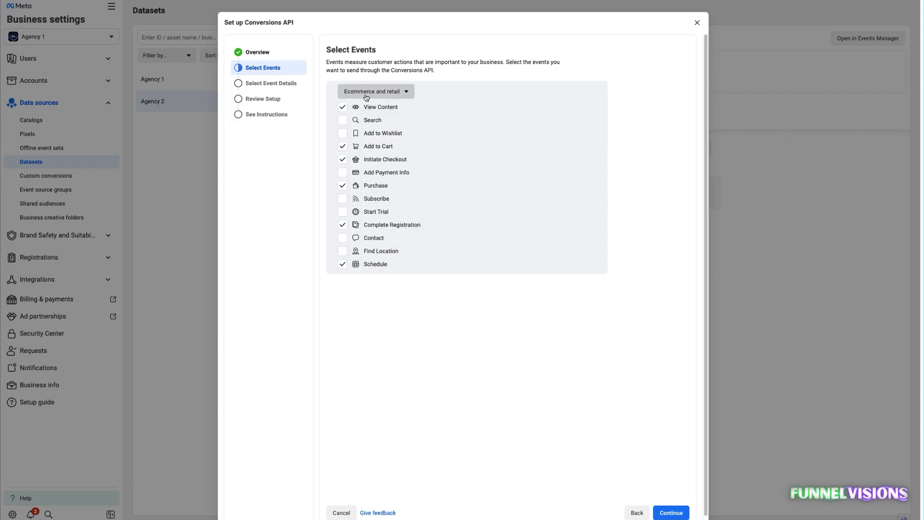
click(457, 307)
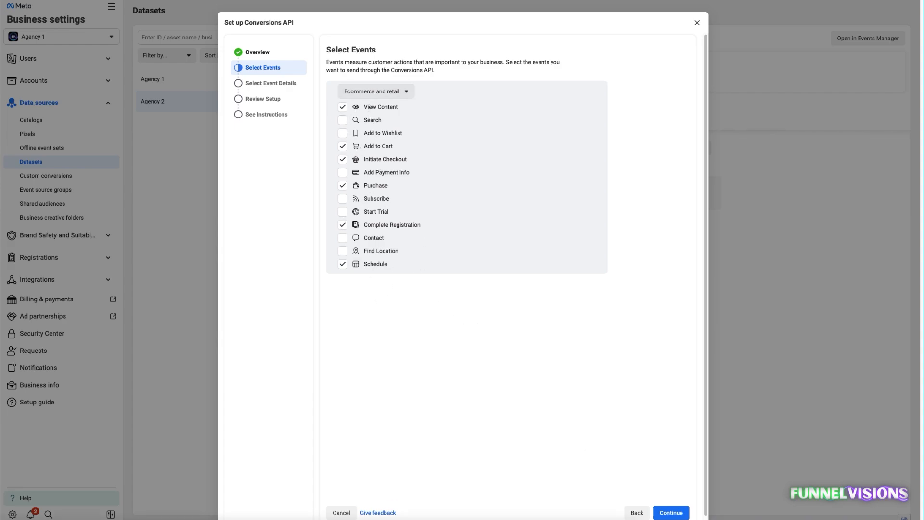
Confirm the events and enable Event ID, Client IP Address, First Name, Last Name, Email, Click ID and Browser ID for Add to Cart.
click(671, 513)
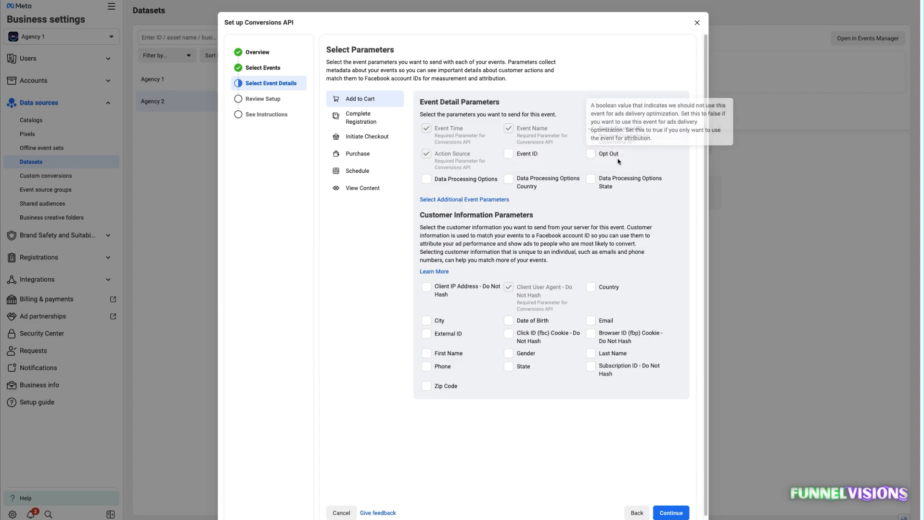
click(508, 155)
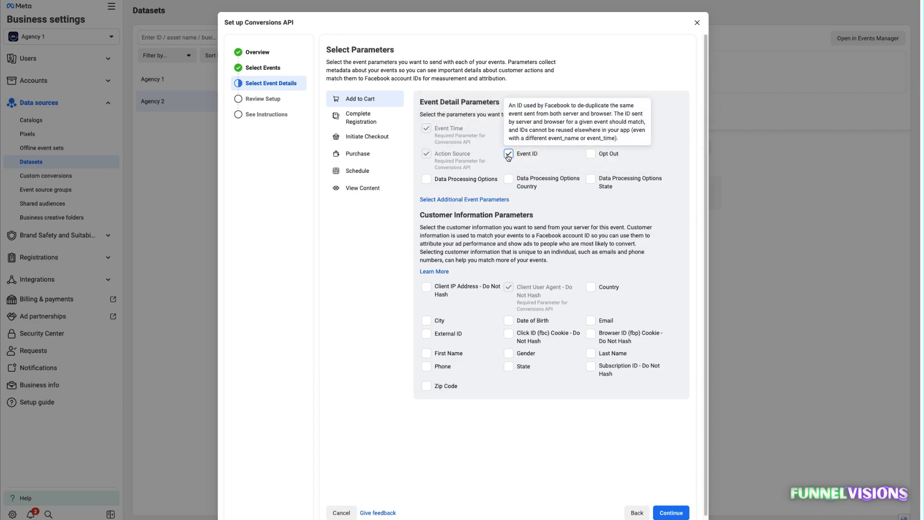
click(427, 288)
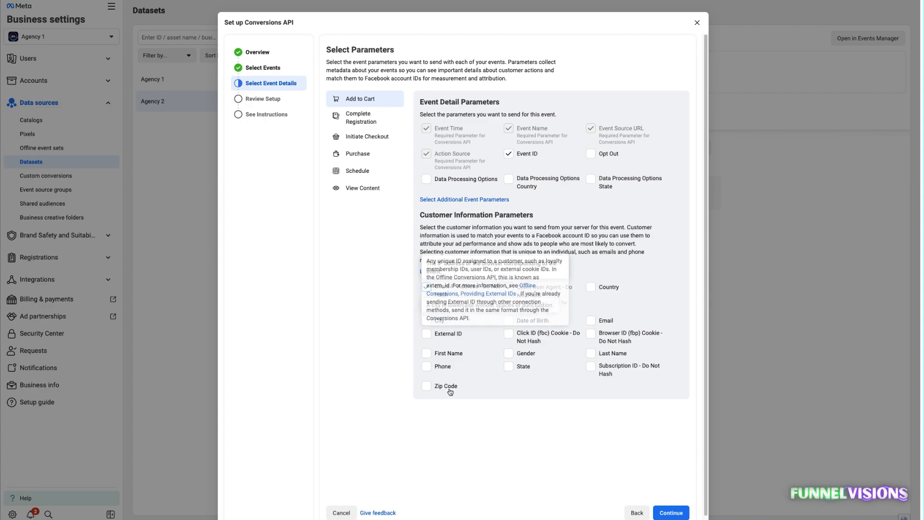
click(426, 354)
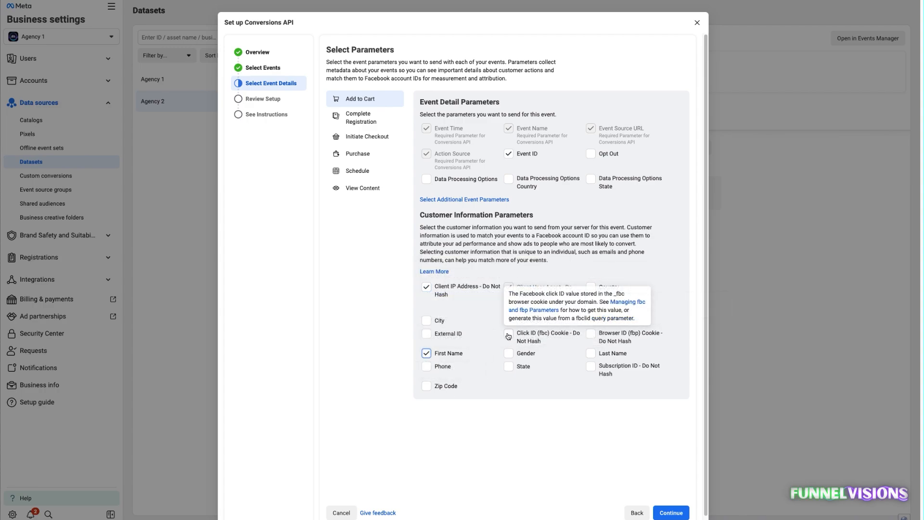
click(509, 334)
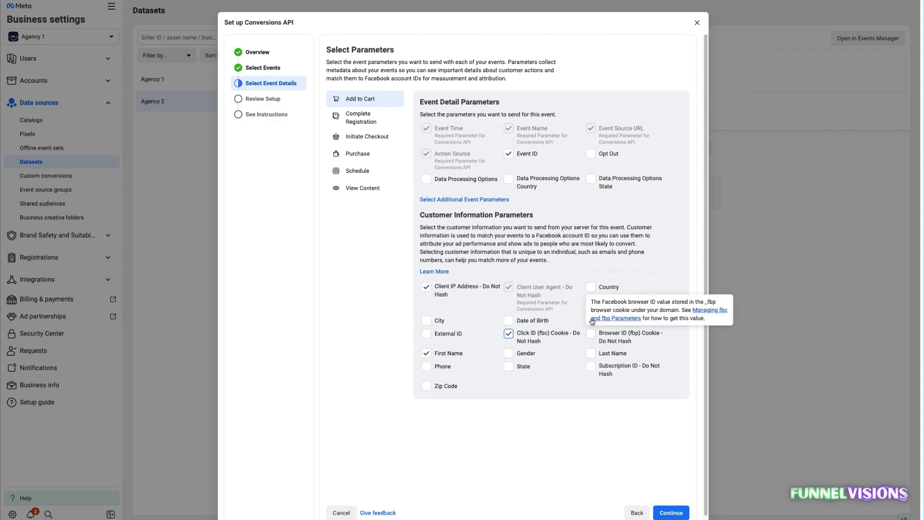
click(591, 320)
click(592, 337)
click(591, 354)
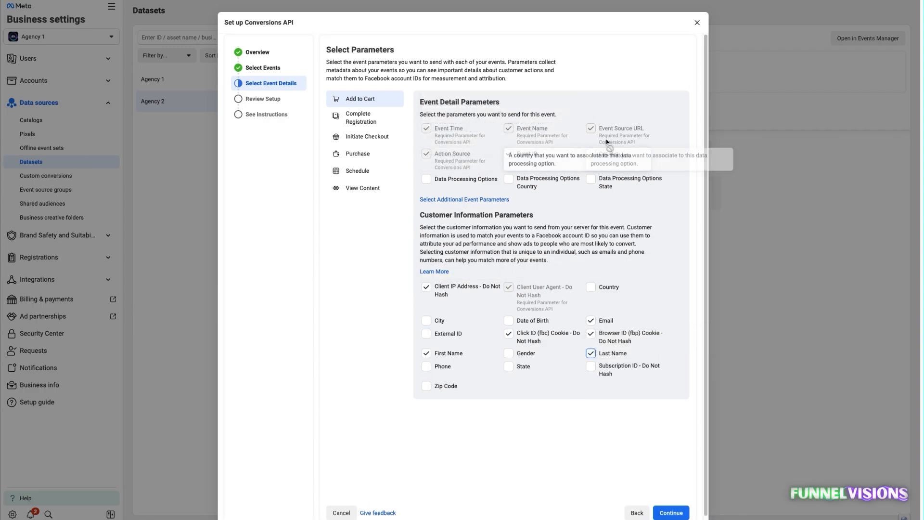
Enable Event ID, Client IP Address, Email, Browser ID, Last Name, First Name and Click ID for the Complete Registration event.
click(361, 119)
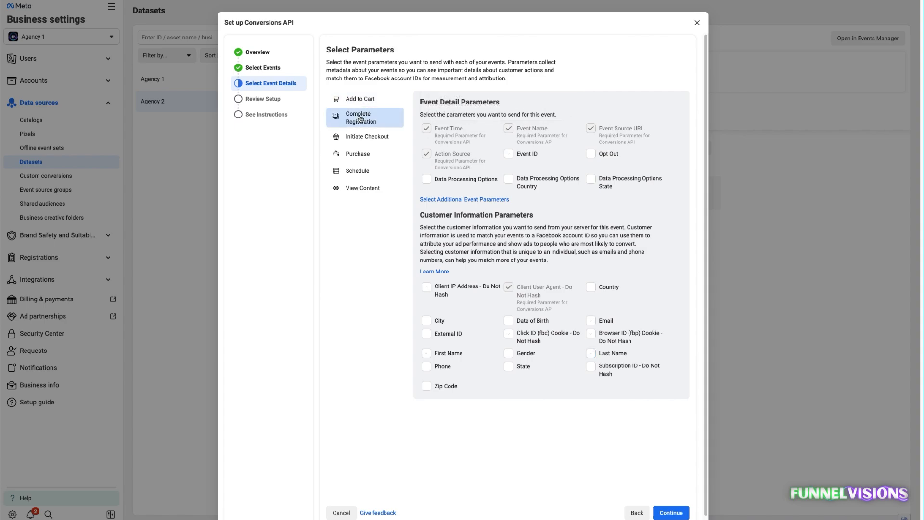
click(508, 154)
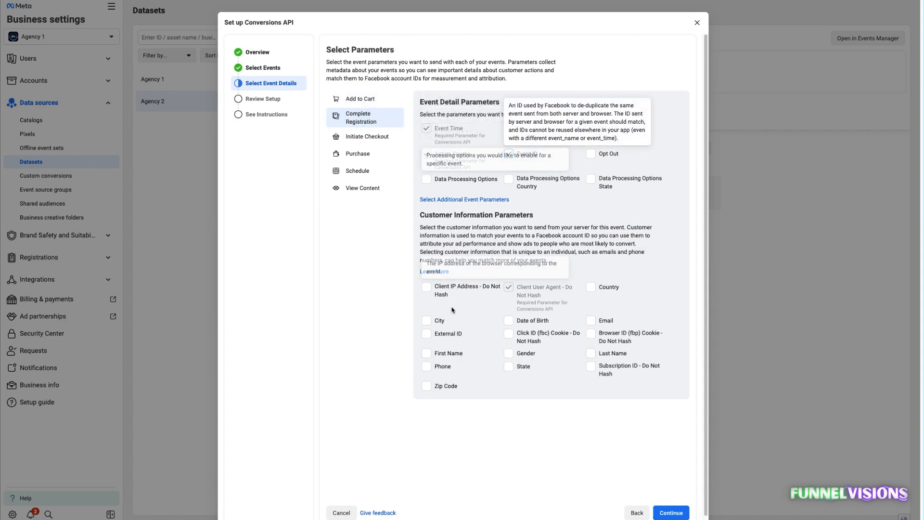
click(426, 287)
click(590, 333)
click(591, 354)
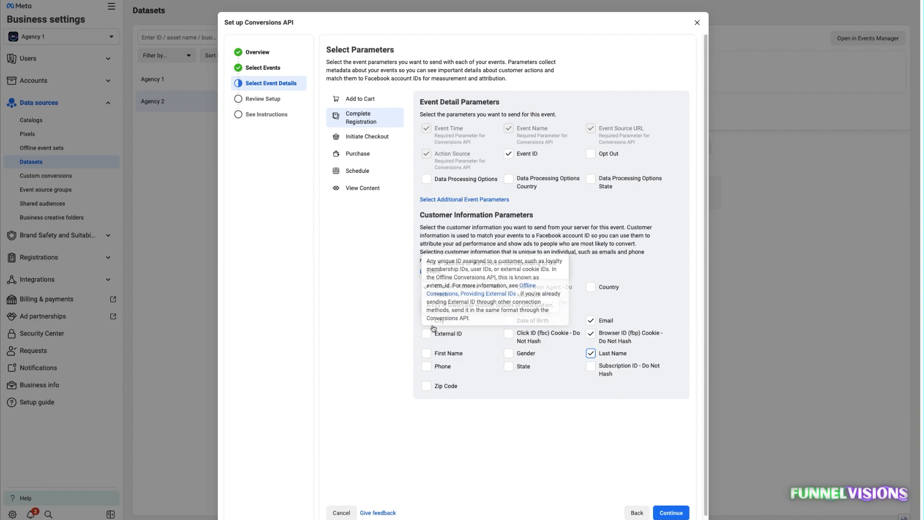
click(426, 353)
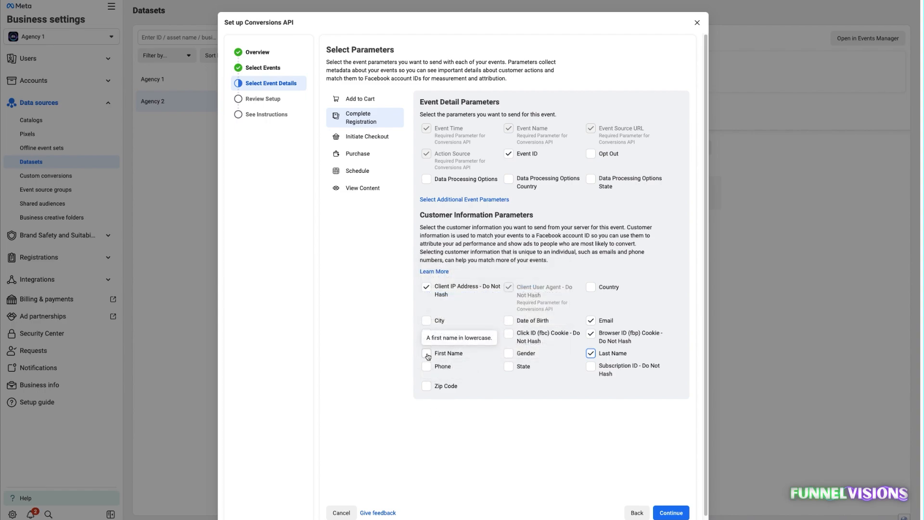
click(509, 333)
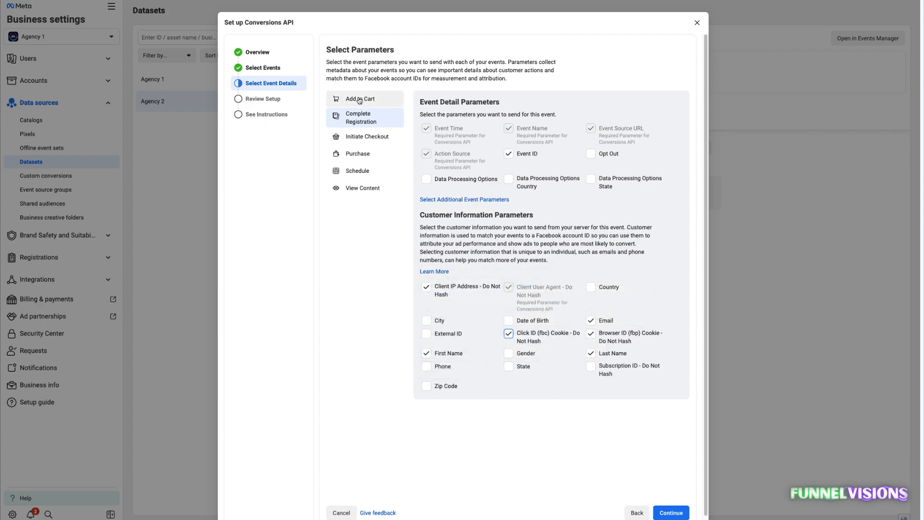
Enable Client IP Address, First Name, Click ID, Last Name, Email, Browser ID and Event ID for the Initiate Checkout event.
click(362, 139)
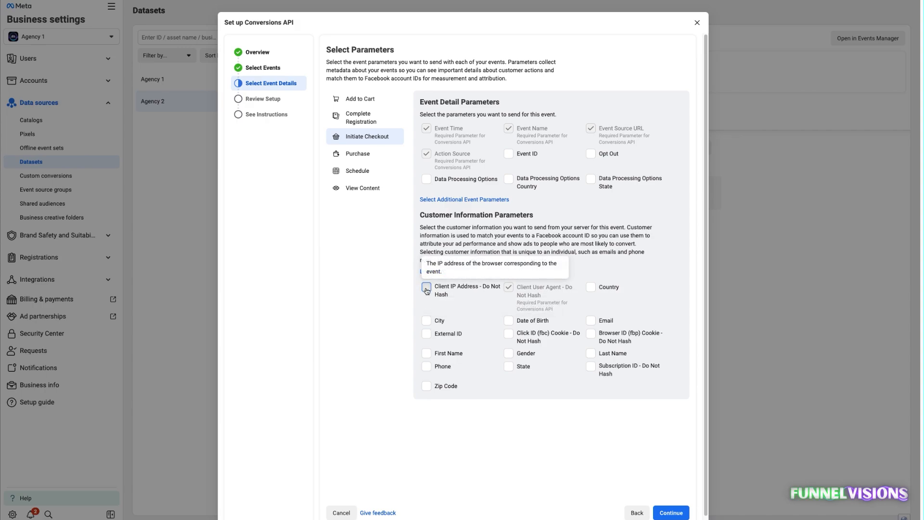
click(426, 353)
click(509, 333)
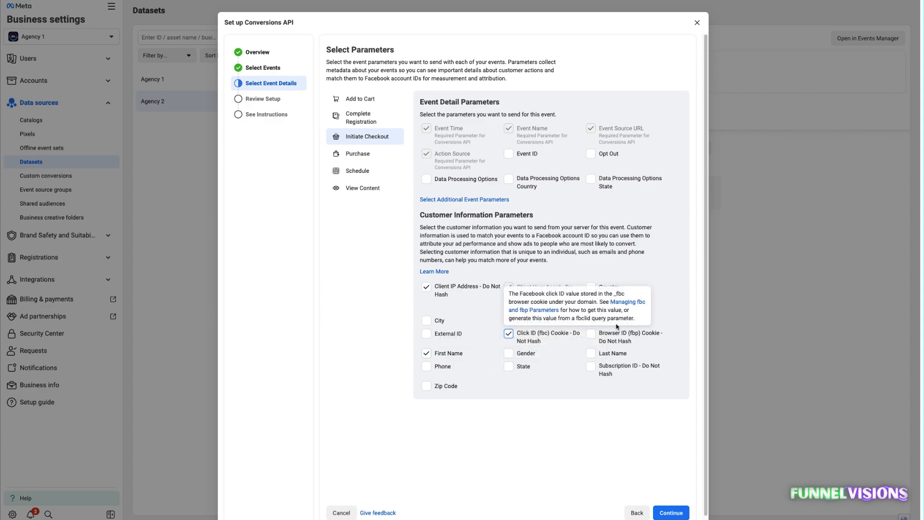
click(611, 353)
click(605, 321)
click(609, 337)
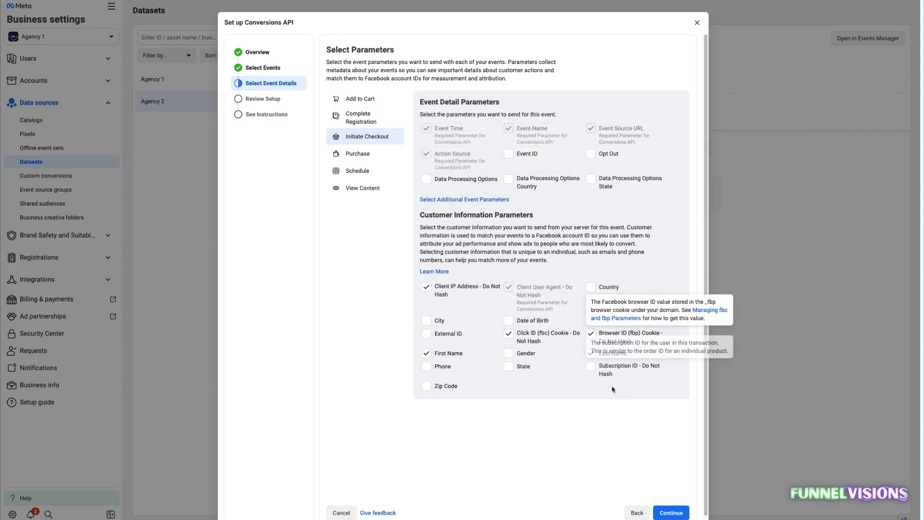
click(512, 154)
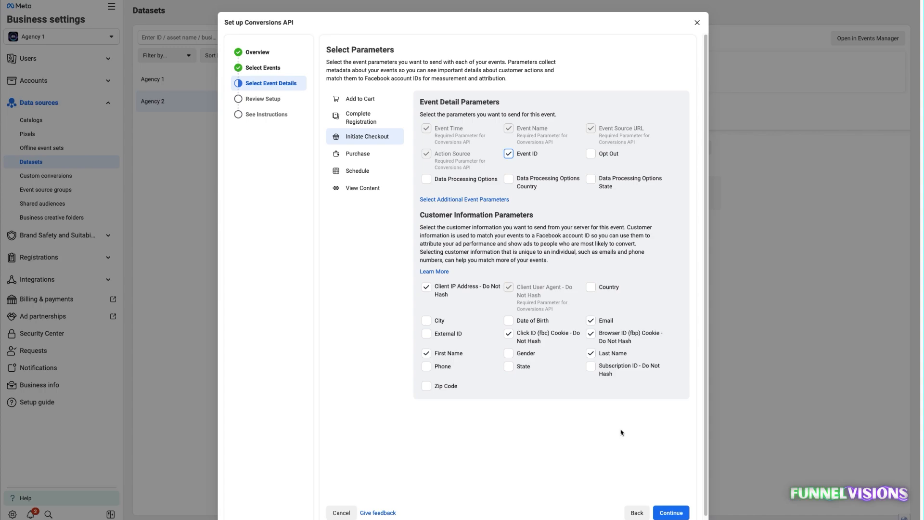
Enable Event ID, Client IP Address, First Name, Click ID, Browser ID, Email and Last Name for the Purchase event.
click(352, 154)
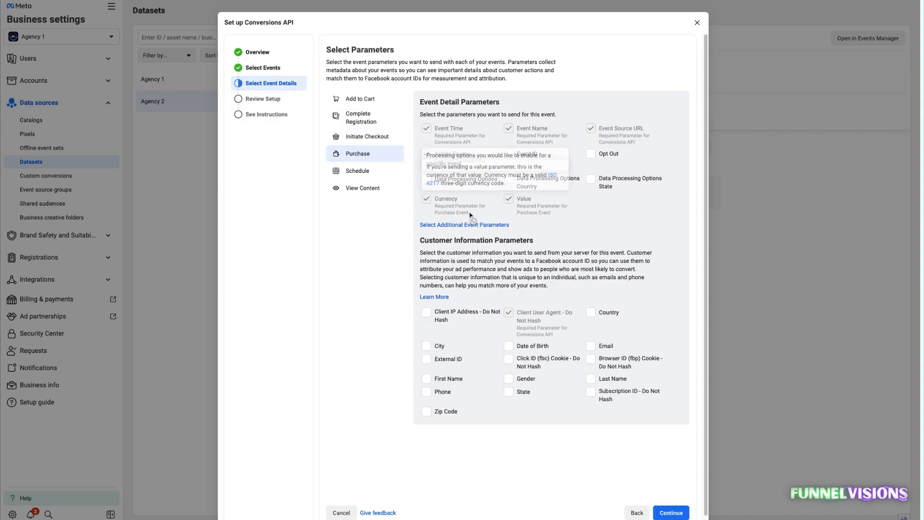
click(511, 154)
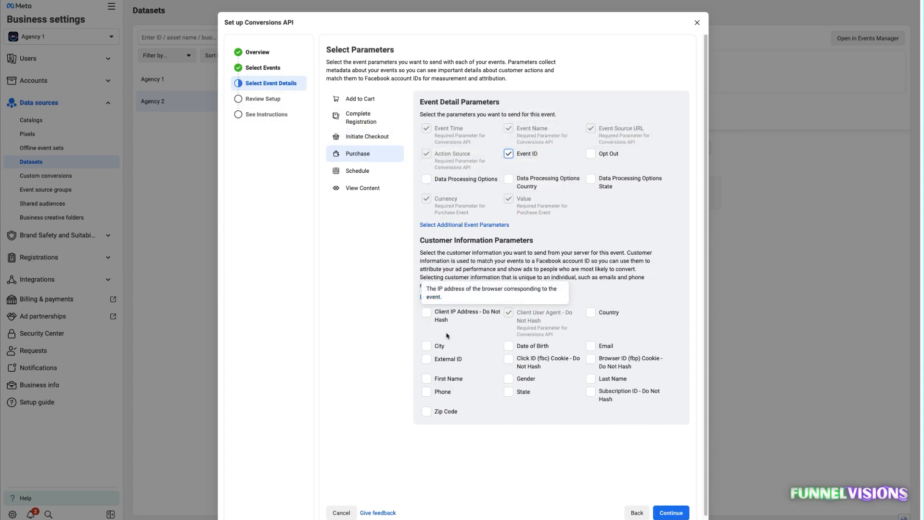
click(448, 314)
click(450, 378)
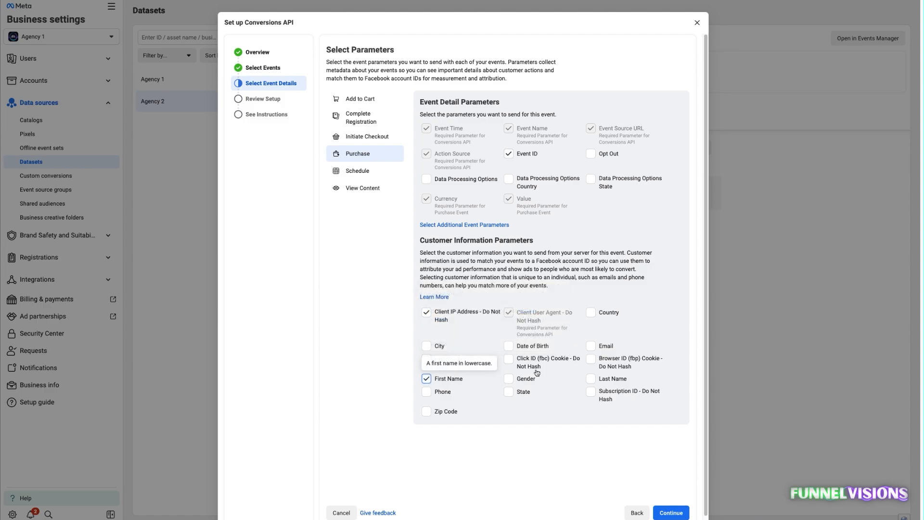
click(530, 362)
click(588, 392)
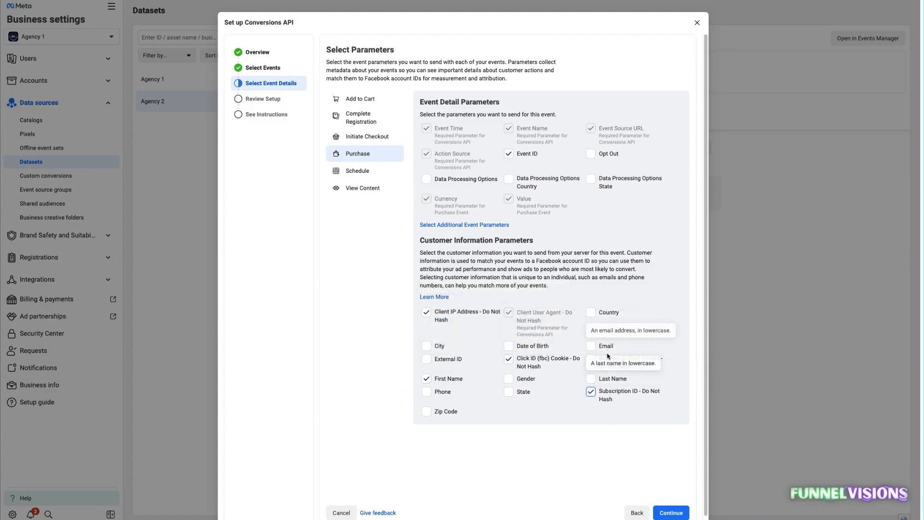
click(605, 360)
click(607, 392)
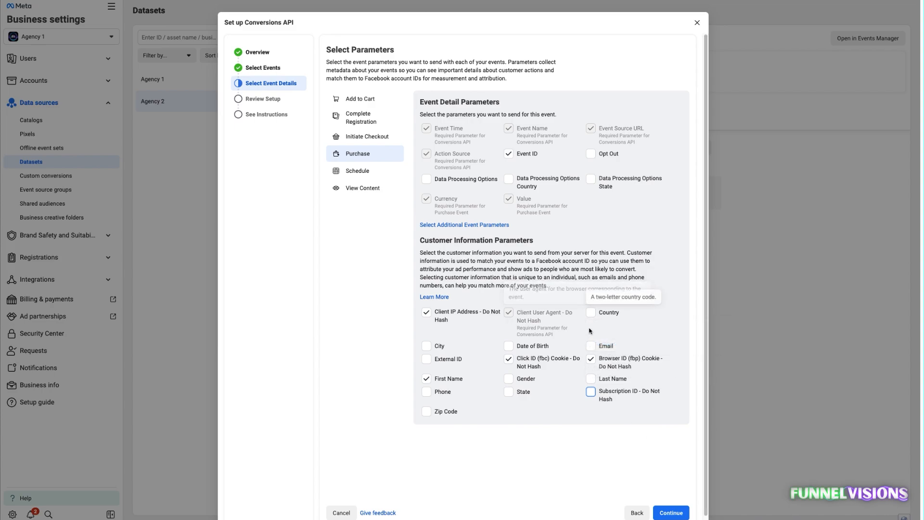
click(607, 346)
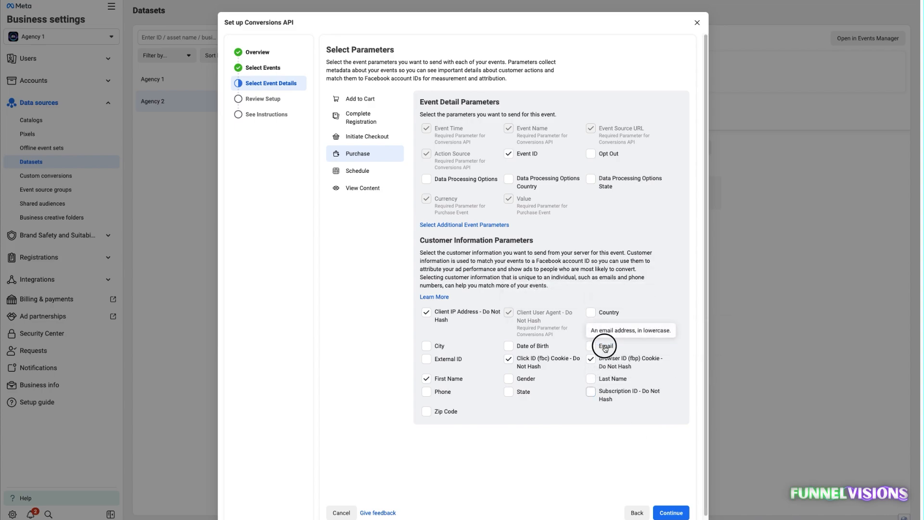
click(607, 379)
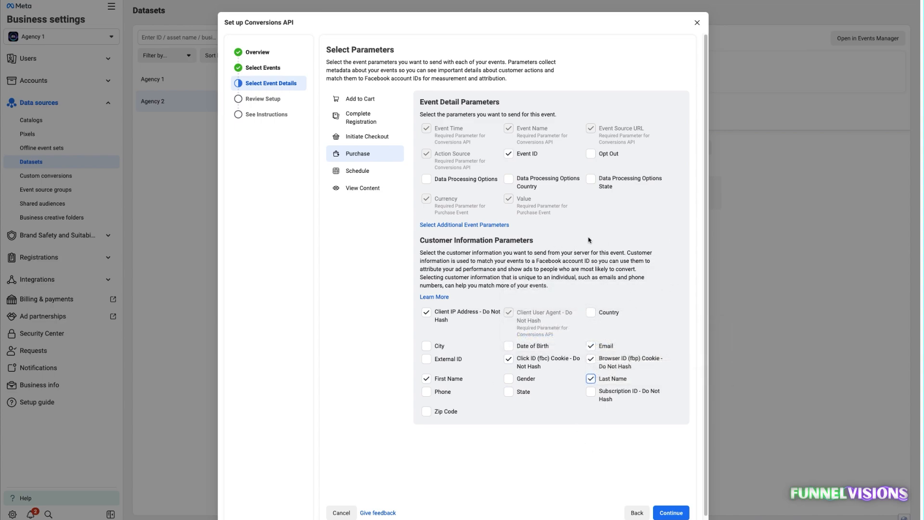
Enable Event ID, Client IP Address, First Name, Click ID, Browser ID, Last Name and Email for the Schedule event.
click(509, 153)
click(425, 286)
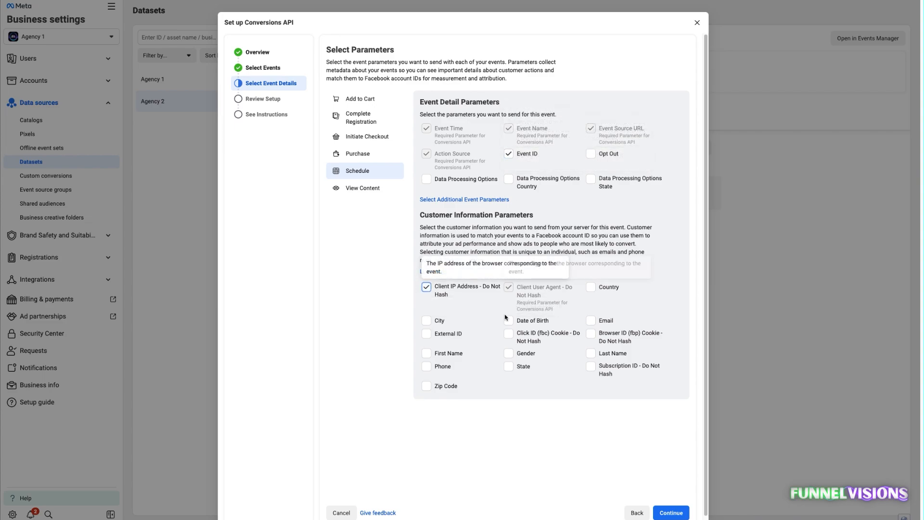
click(425, 352)
click(509, 333)
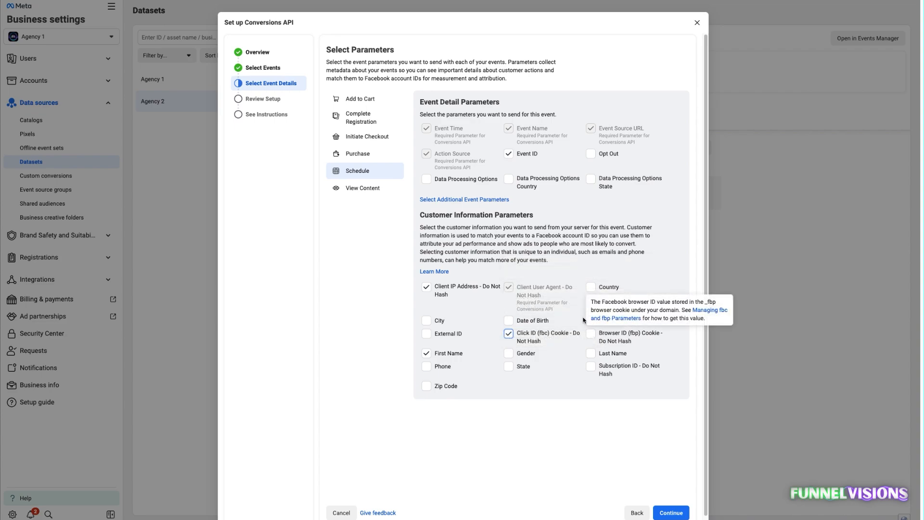
click(607, 354)
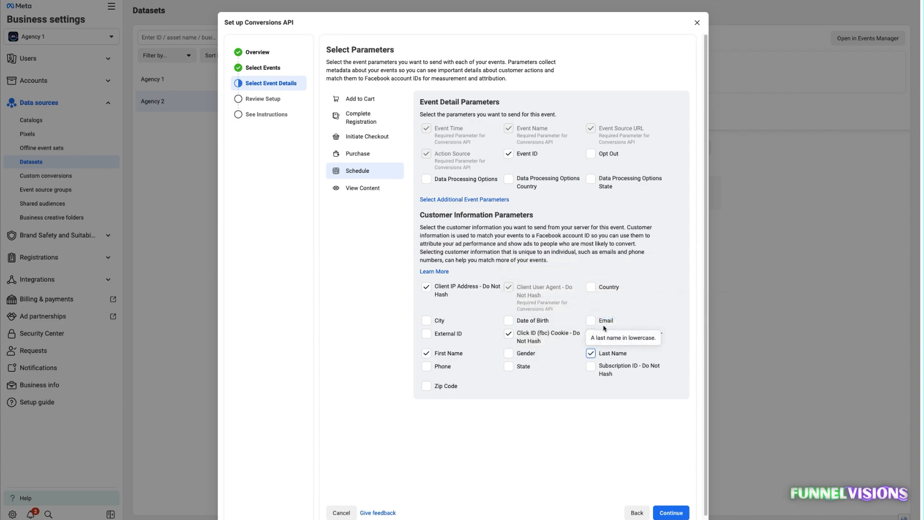
click(591, 321)
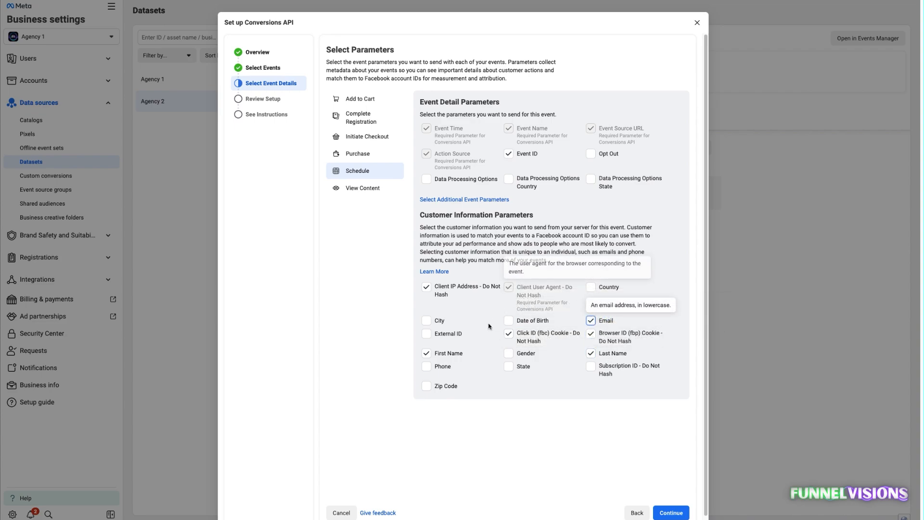
Enable Event ID, Client IP Address, First Name, Click ID, Last Name, Browser ID and Email for the View Content event.
click(362, 193)
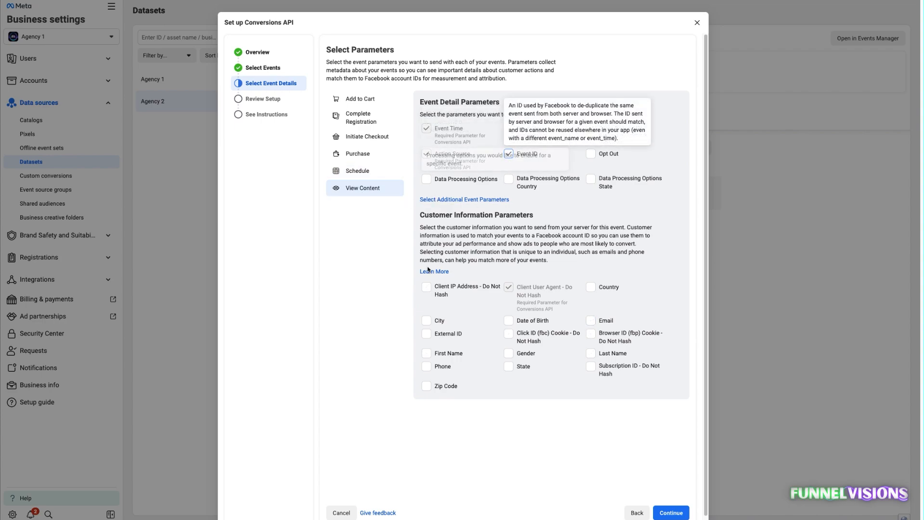
click(426, 288)
click(426, 353)
click(508, 333)
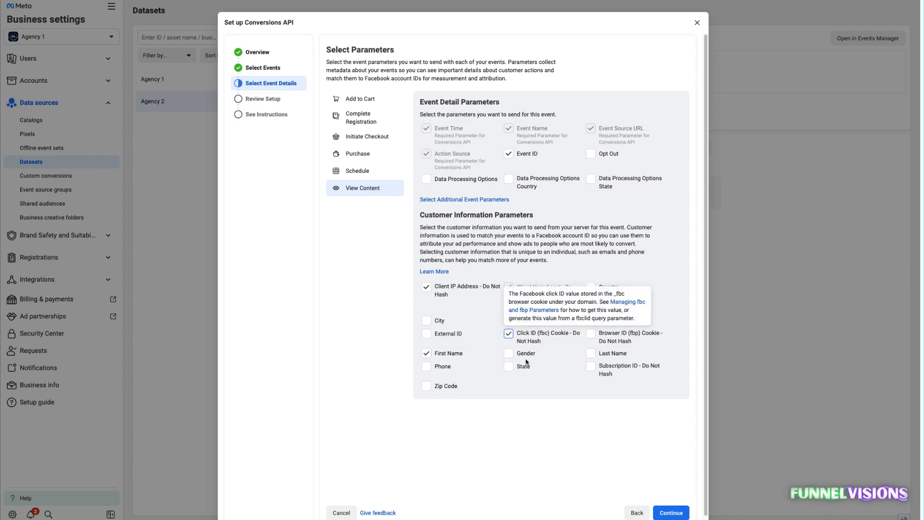
click(590, 353)
click(591, 333)
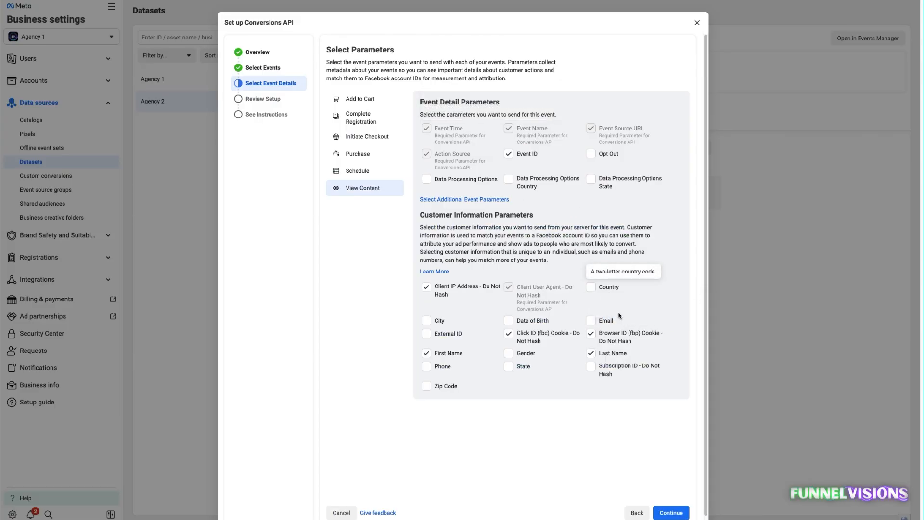
click(591, 321)
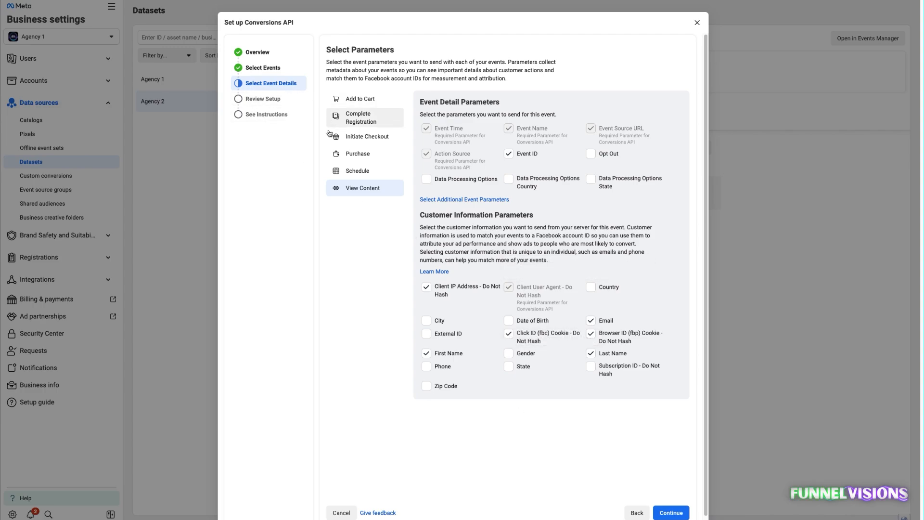
Check the selected parameters of each event, comparing Purchase with Initiate Checkout, Schedule and View Content.
click(368, 101)
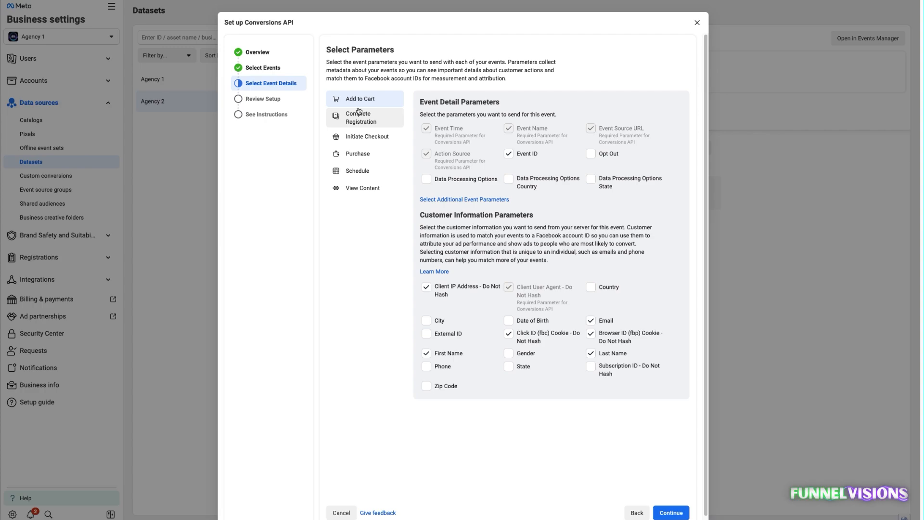
click(360, 118)
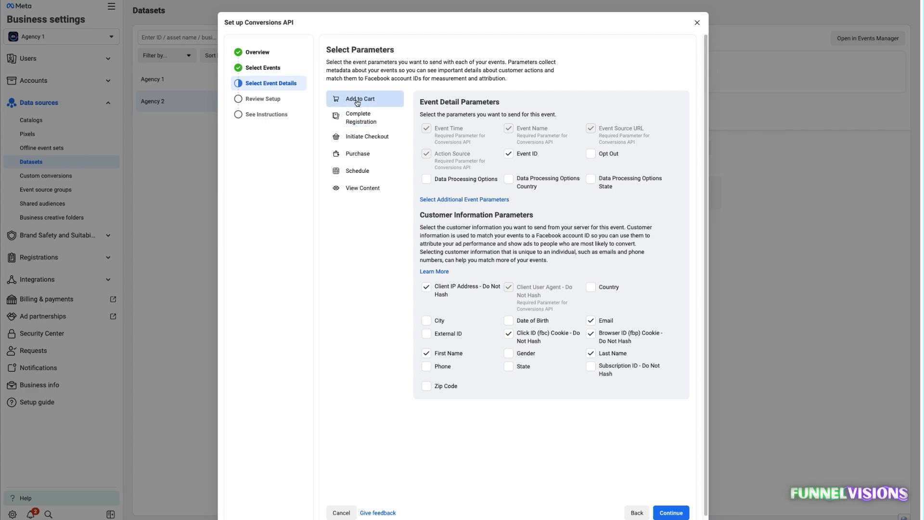
click(361, 136)
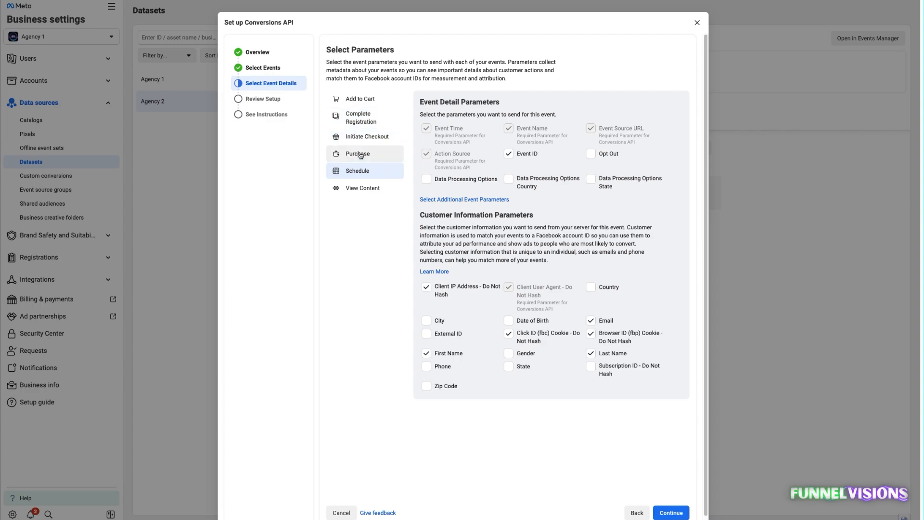
click(358, 153)
click(356, 166)
click(357, 155)
click(356, 163)
click(356, 155)
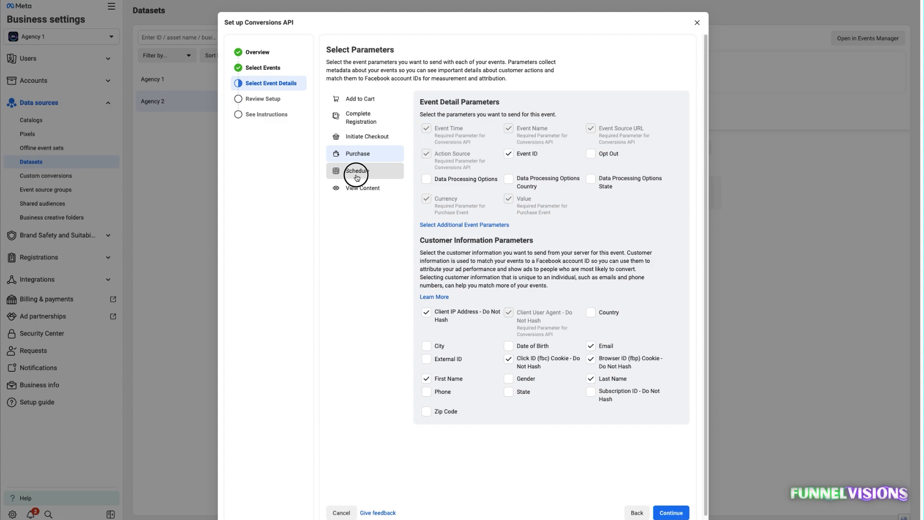
click(356, 171)
click(357, 187)
click(356, 171)
click(354, 155)
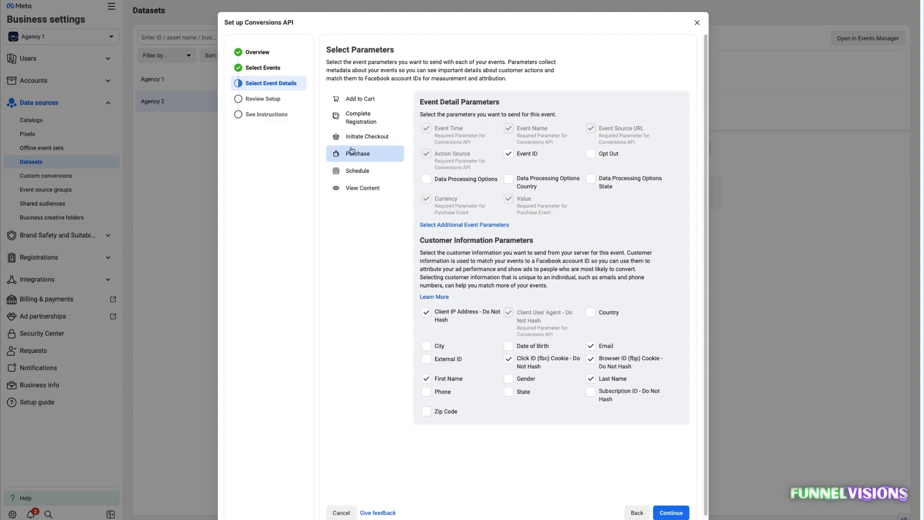
click(358, 137)
click(355, 155)
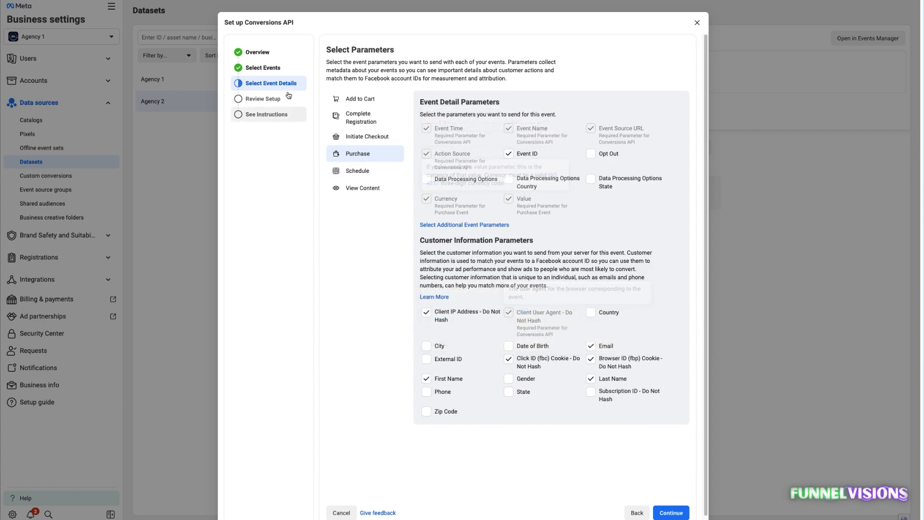
click(361, 188)
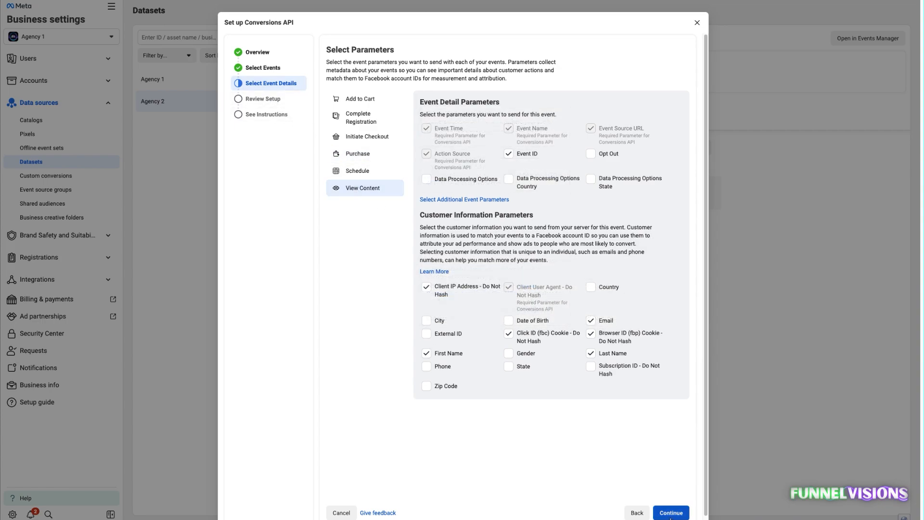
Confirm the events and parameters, and finish the Conversions API setup with the copy of the instructions email turned off.
click(672, 513)
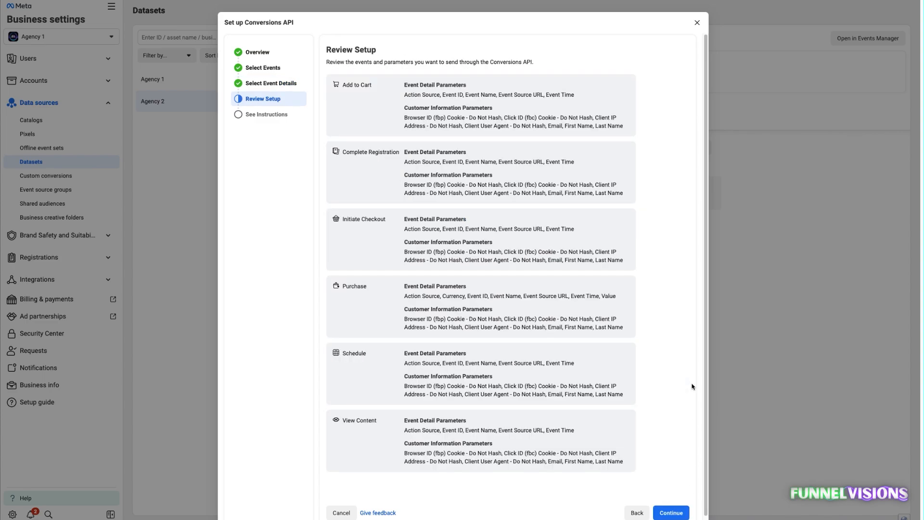
scroll(553, 401, down, 1)
click(671, 504)
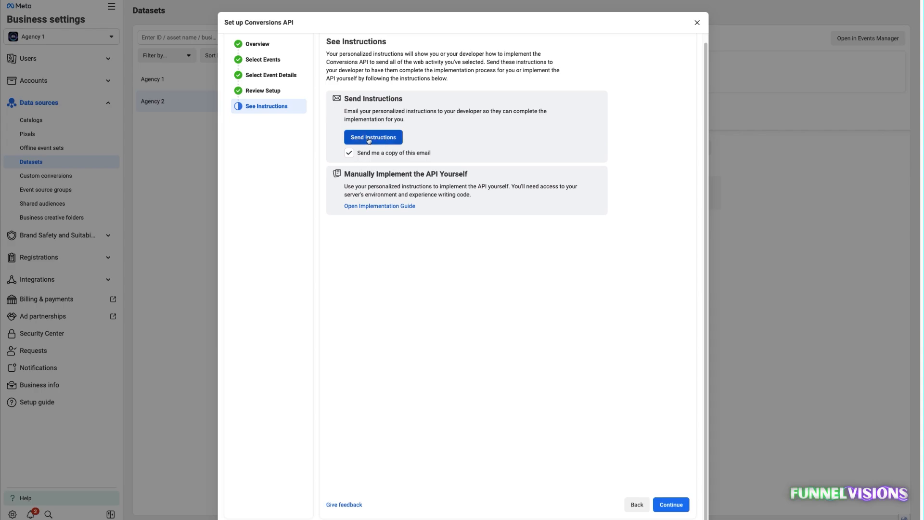
click(401, 155)
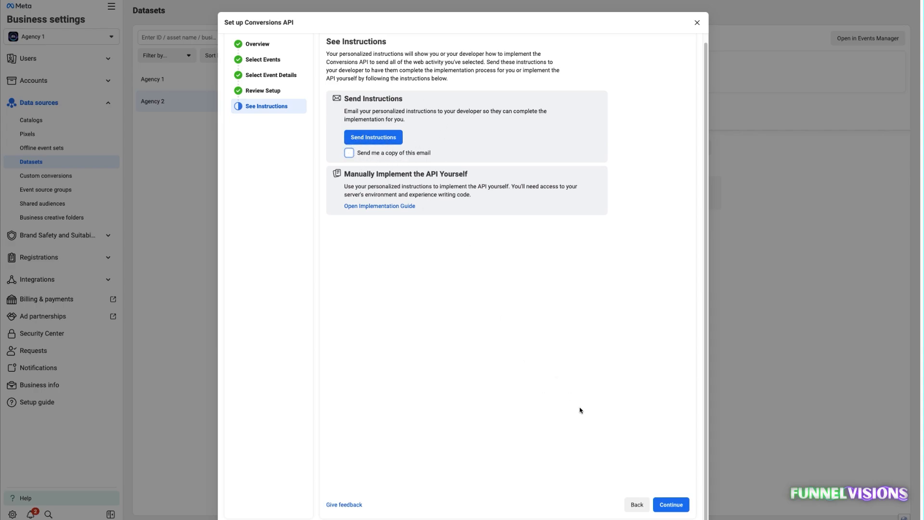
click(679, 508)
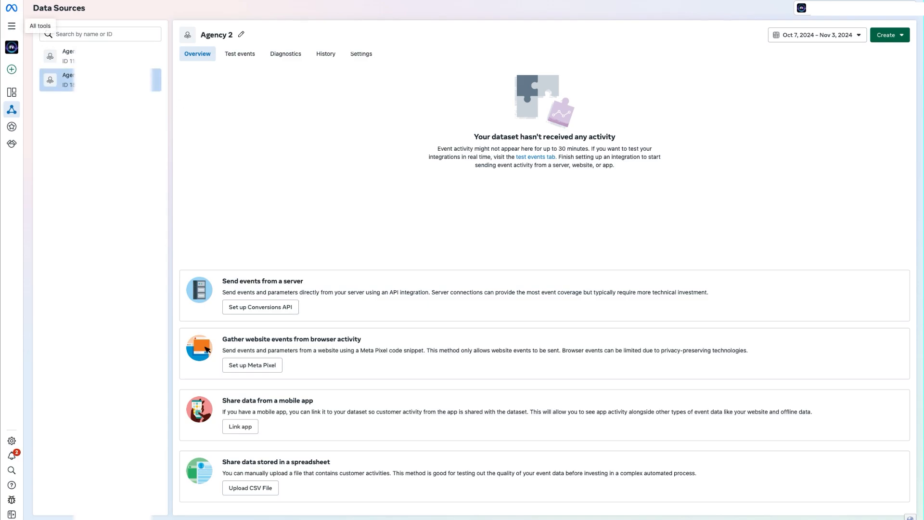
Open the settings of the Agency 2 dataset in Events Manager.
click(13, 28)
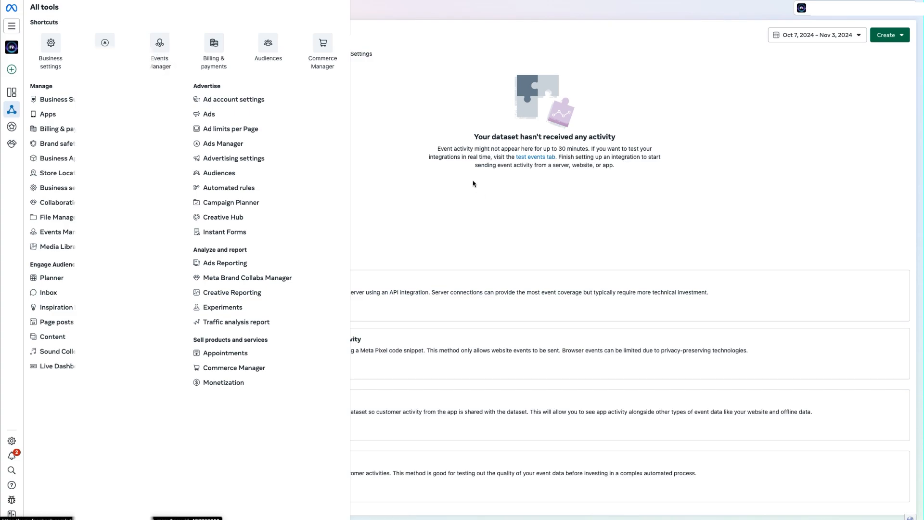
click(419, 125)
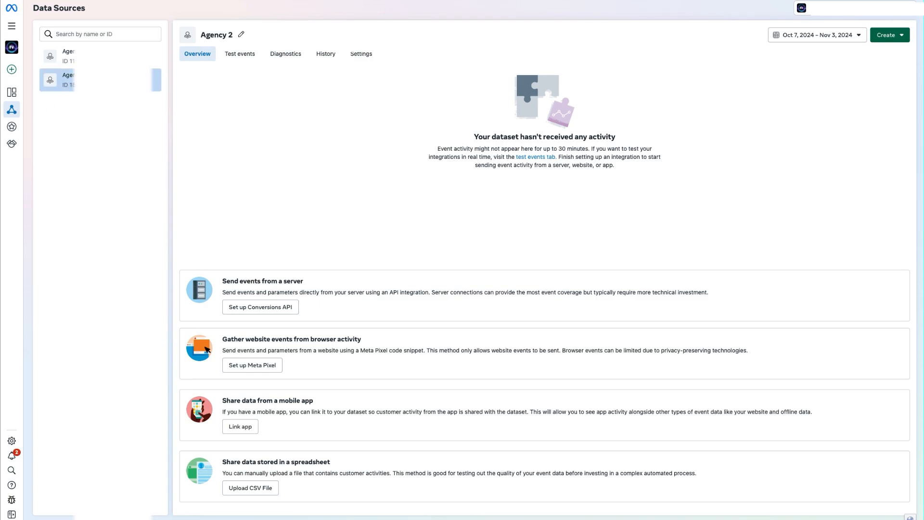
click(363, 56)
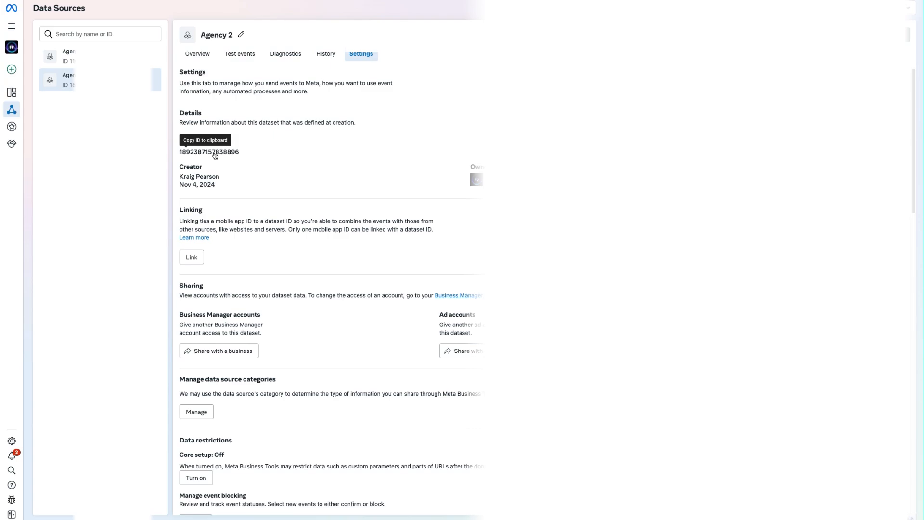
Find automatic advanced matching in the dataset settings and expand its customer information parameters.
scroll(302, 192, down, 10)
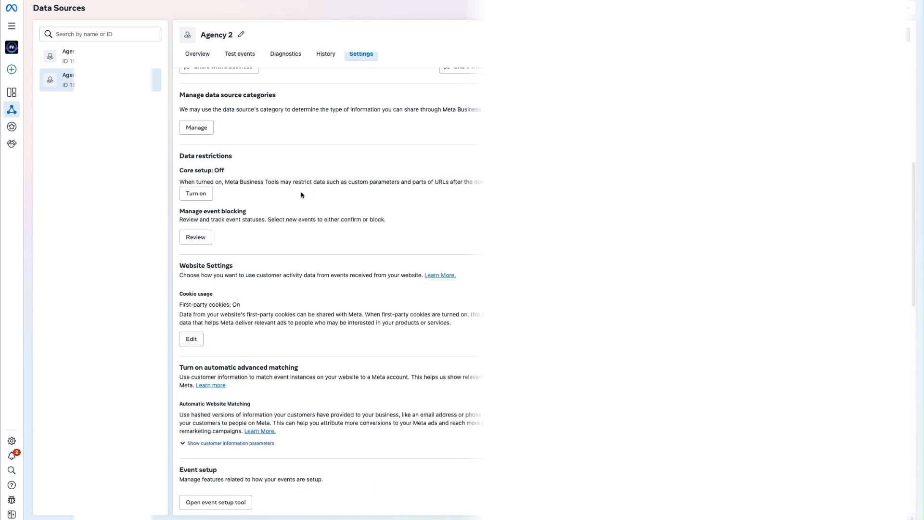
scroll(302, 195, down, 10)
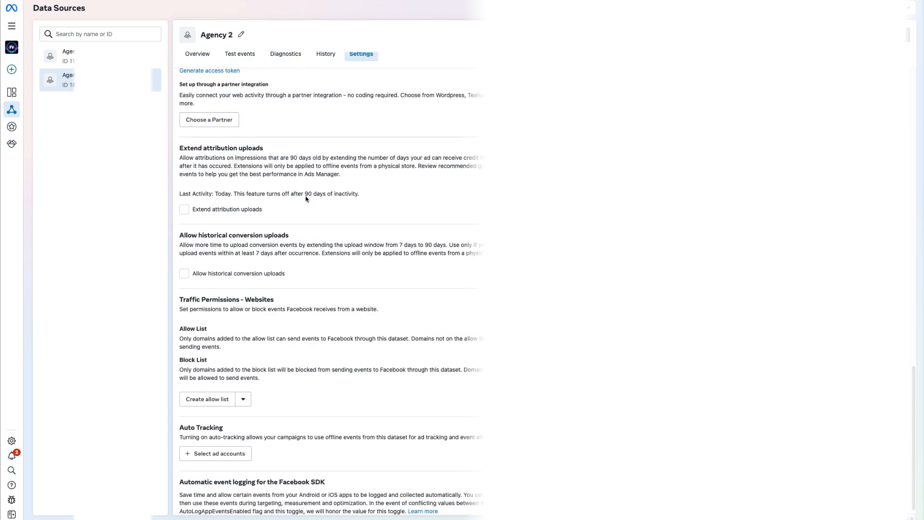
scroll(312, 194, up, 11)
scroll(320, 202, up, 8)
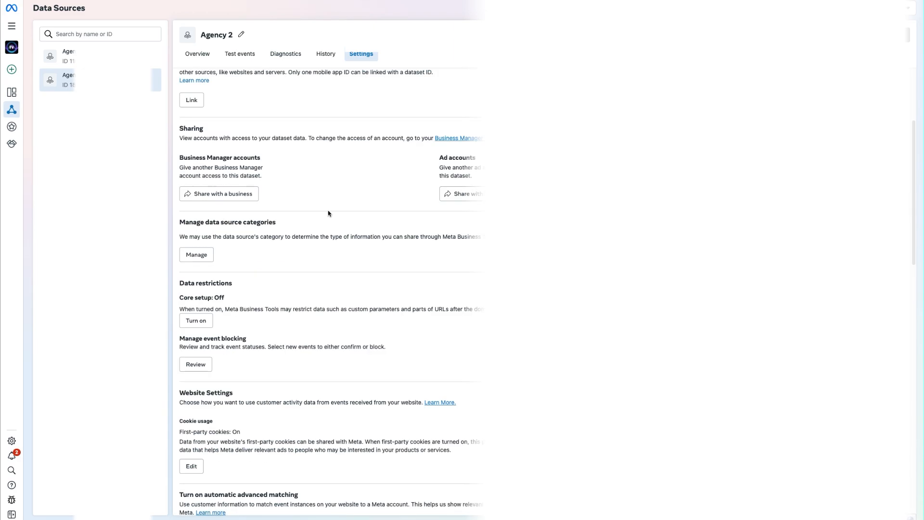
scroll(369, 262, down, 7)
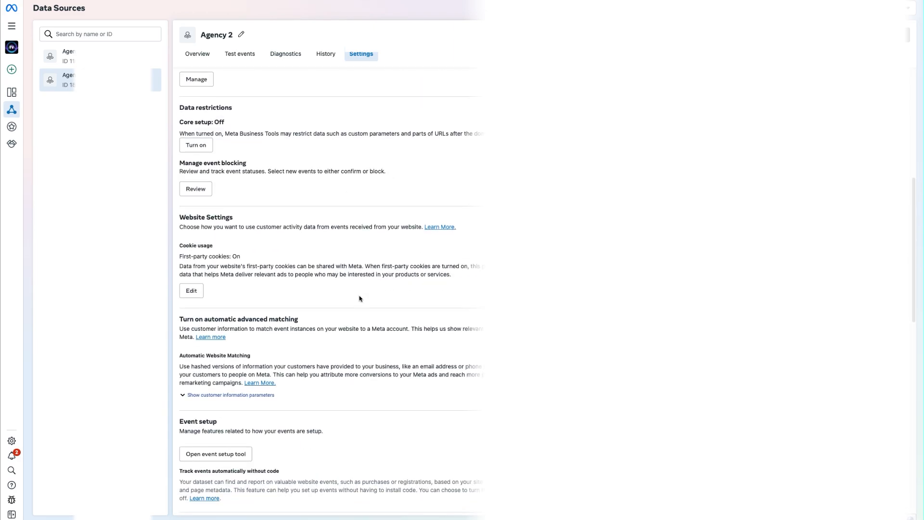
drag(190, 319, 296, 319)
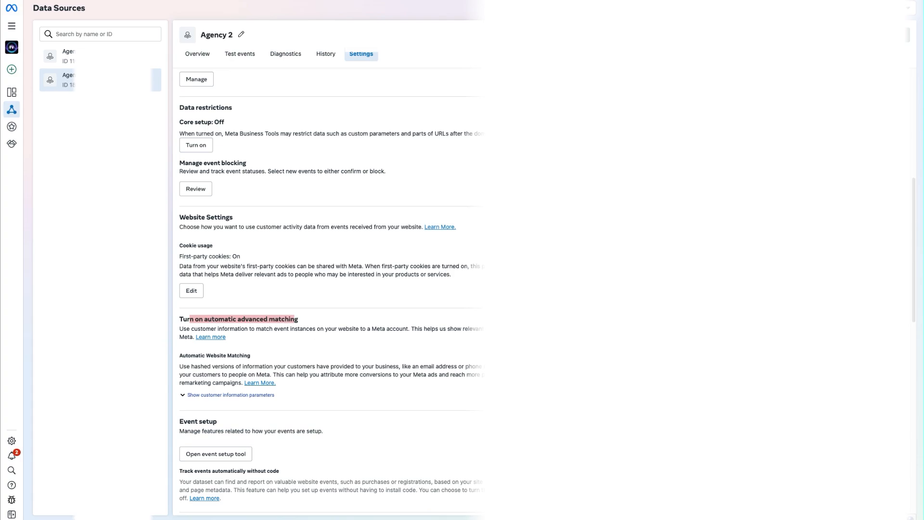
click(207, 395)
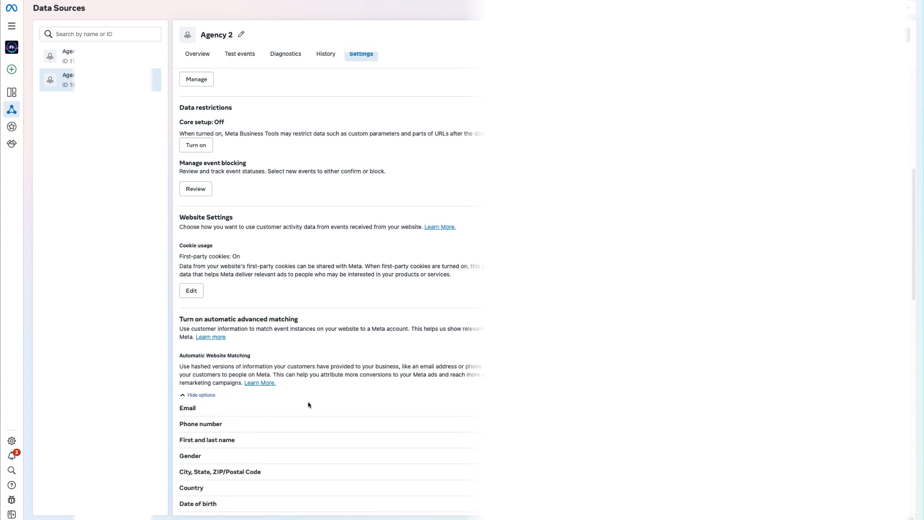
Look through the remaining Agency 2 dataset settings, from automatic advanced matching to Facebook SDK event logging, and return to the dataset details.
scroll(307, 399, down, 3)
scroll(309, 391, down, 1)
scroll(361, 404, down, 1)
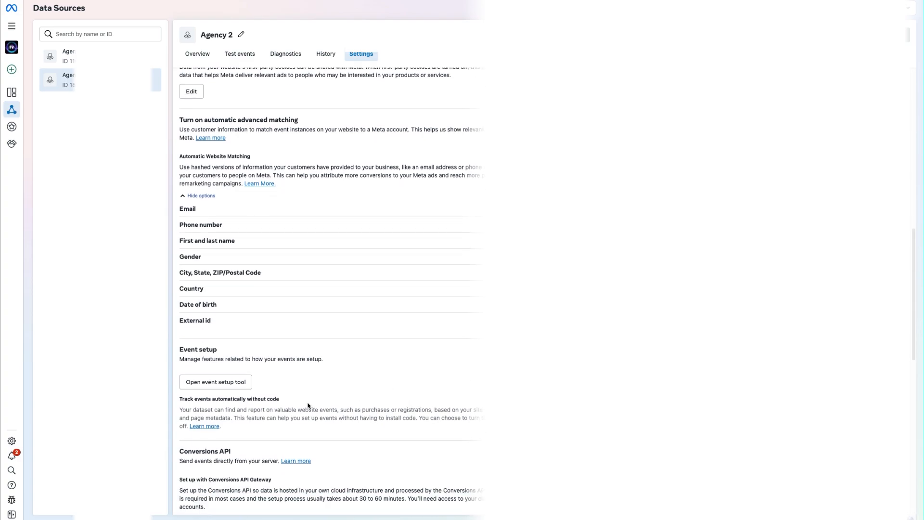
scroll(333, 406, down, 20)
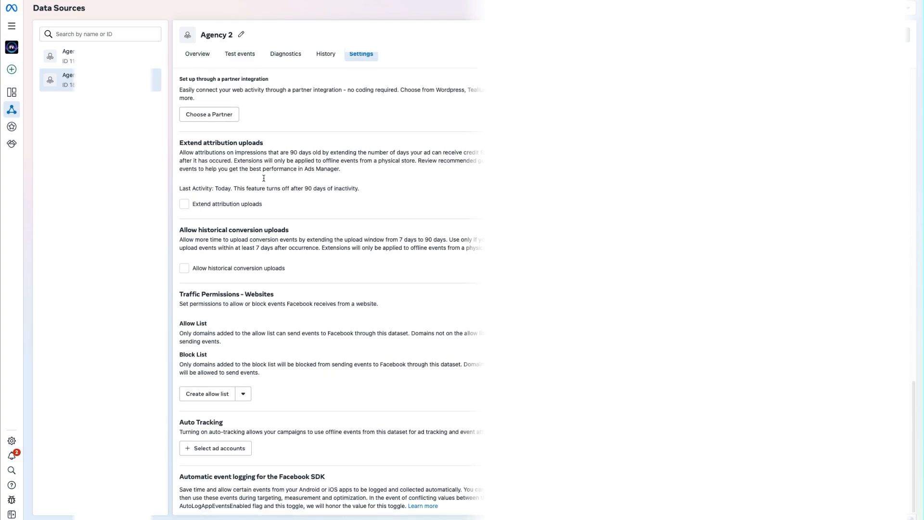
scroll(267, 309, up, 20)
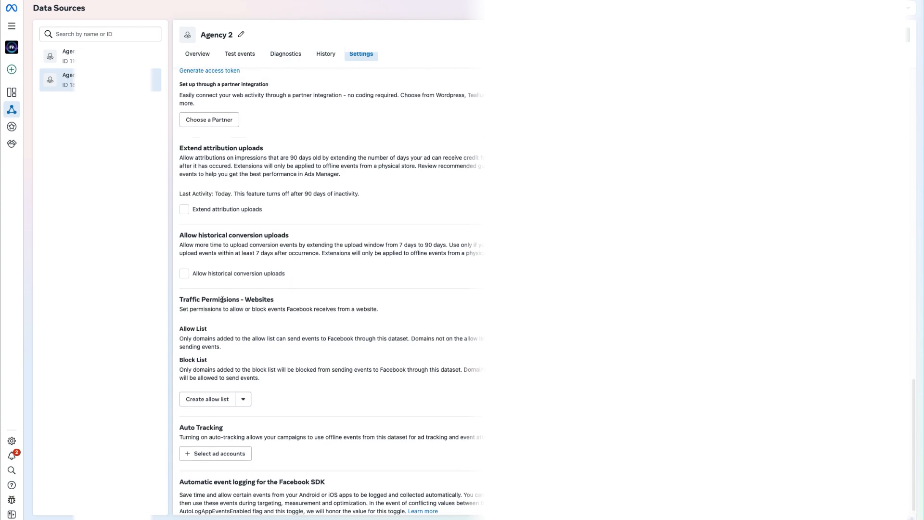
scroll(375, 338, up, 17)
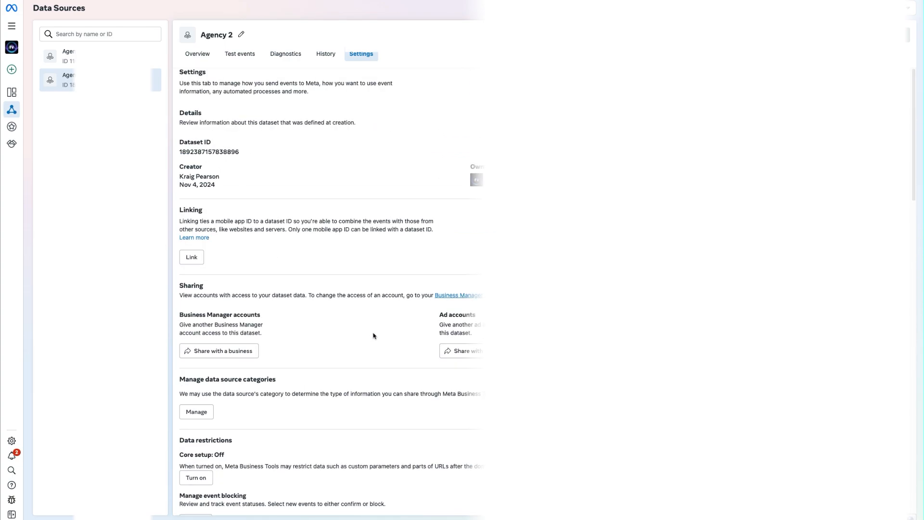
scroll(338, 252, down, 2)
scroll(338, 249, up, 2)
Copy the Agency 2 dataset ID and enter it as the pixel ID in the Conversion API action of Facebook Tracking - With Calendar.
click(202, 155)
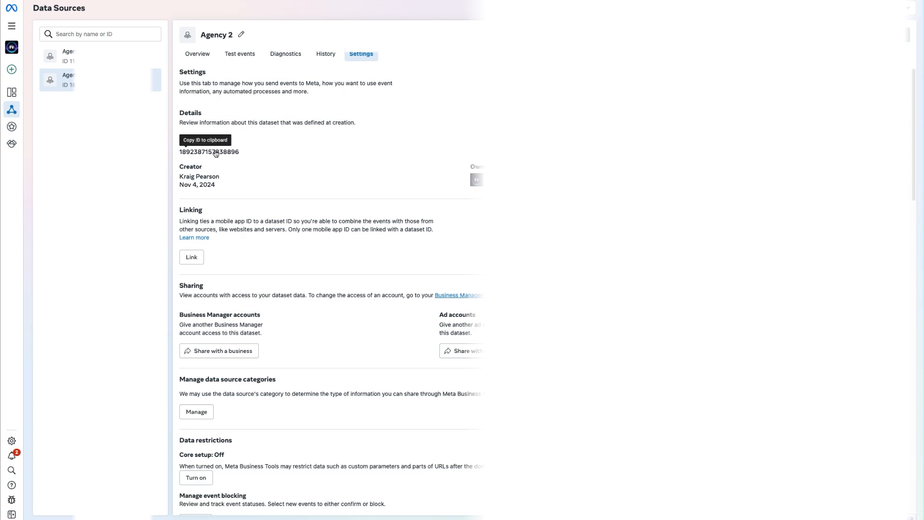
click(210, 153)
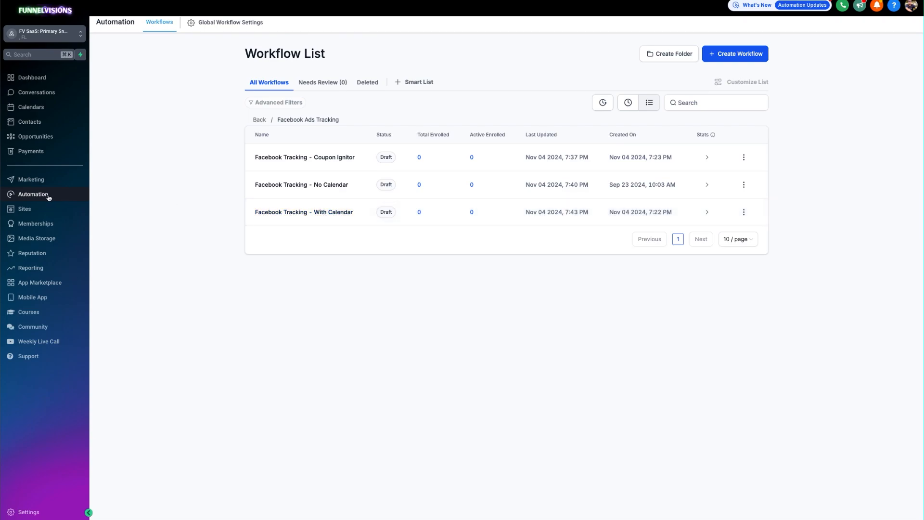
click(318, 213)
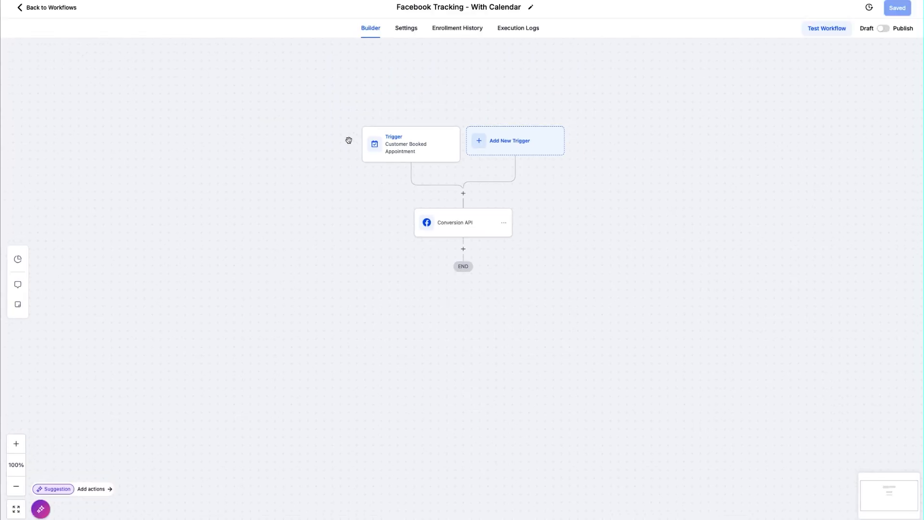
click(460, 228)
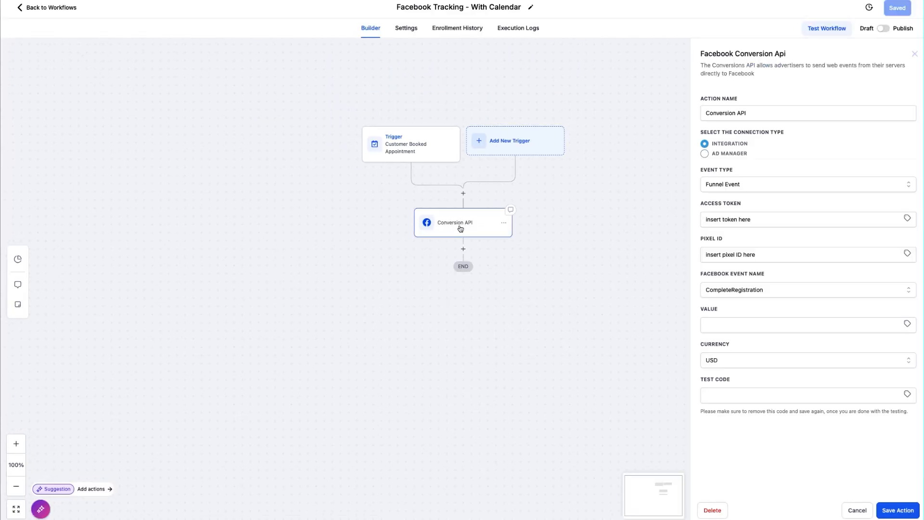
click(734, 256)
drag(770, 258, 676, 253)
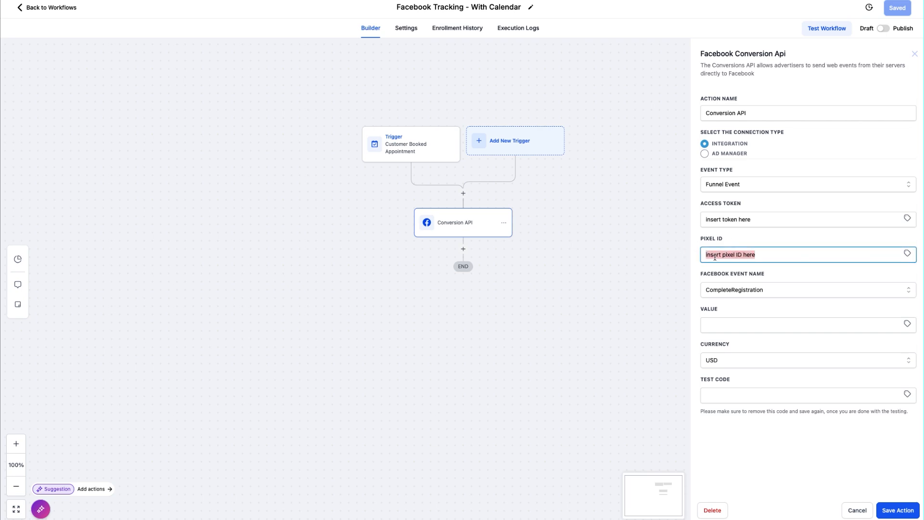
key(BackSpace)
key(ctrl+v)
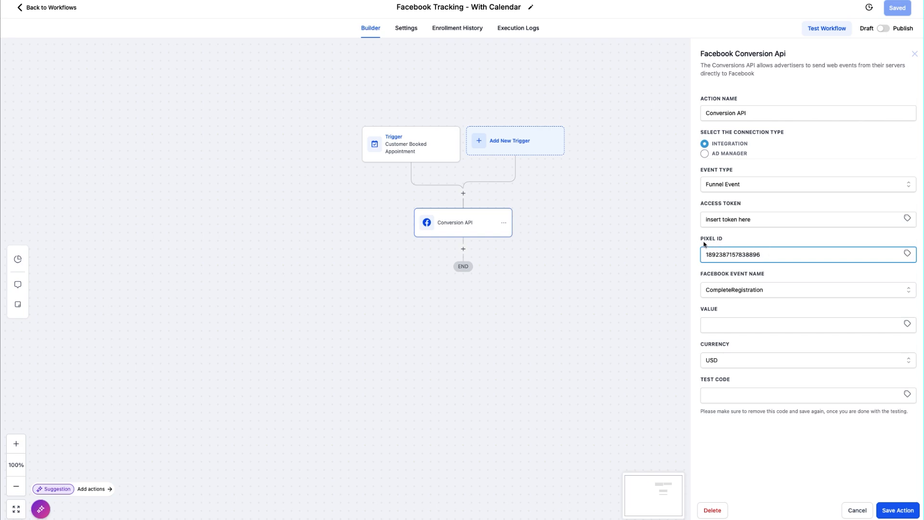
Compare the pixel ID field with the dataset ID in Events Manager, and choose CompleteRegistration as the Facebook event name.
drag(703, 240, 724, 239)
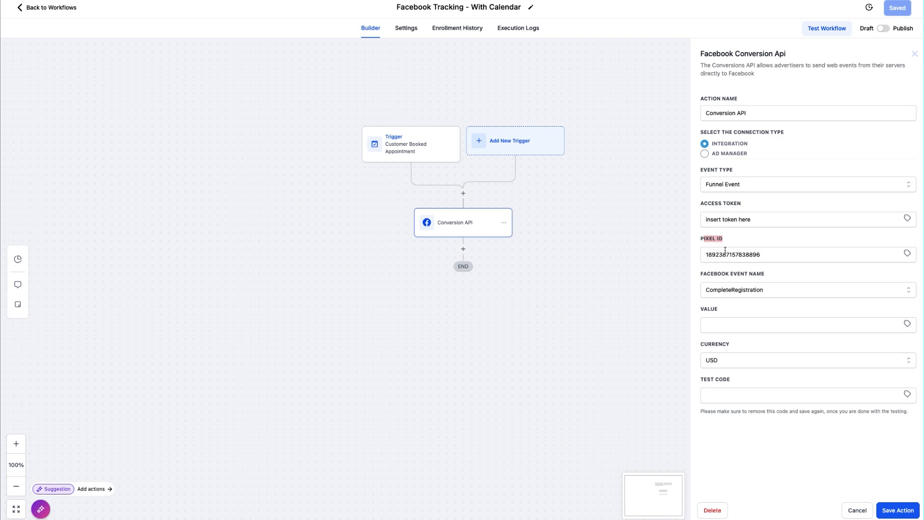
click(730, 254)
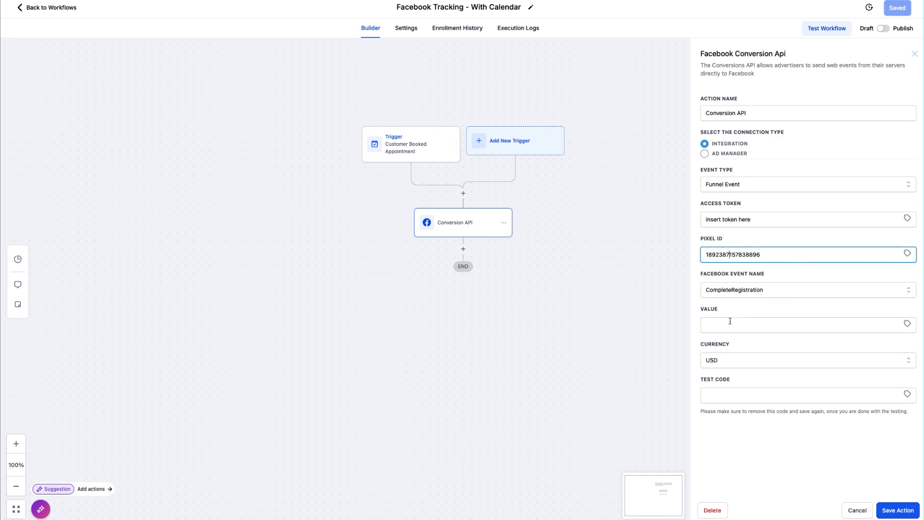
click(744, 294)
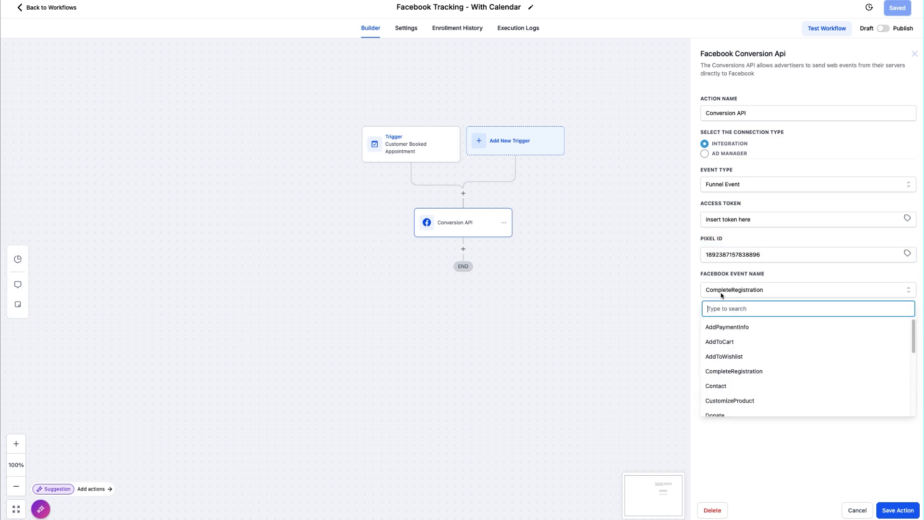
click(752, 374)
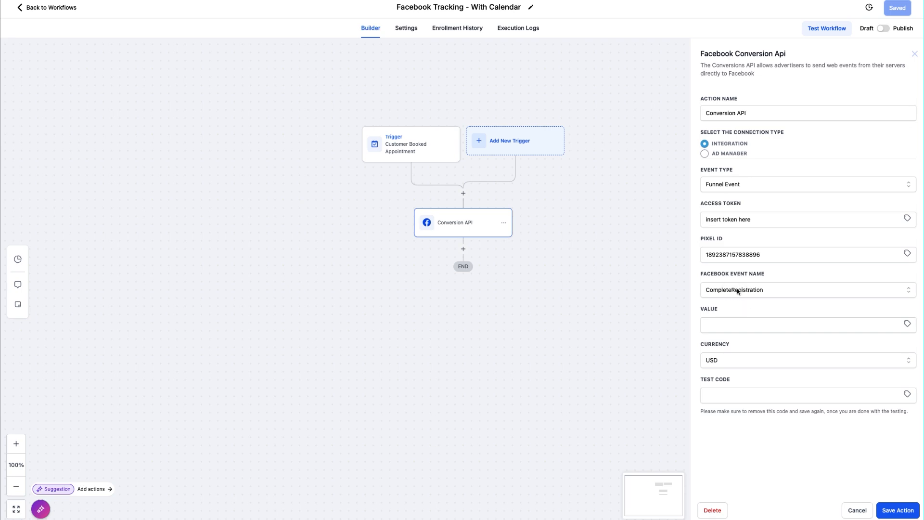
Generate an access token for the Agency 2 dataset's direct integration, enter it in the Conversion API action, and cancel the edit.
triple_click(751, 222)
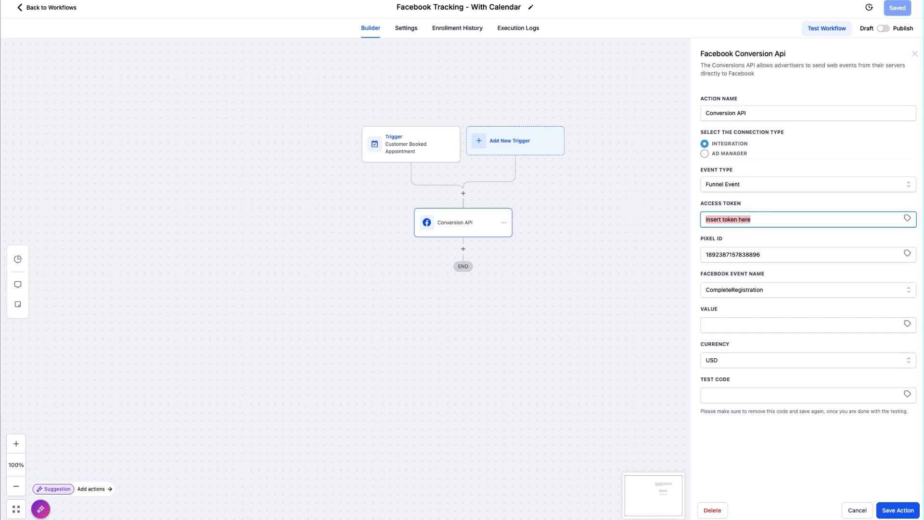
key(BackSpace)
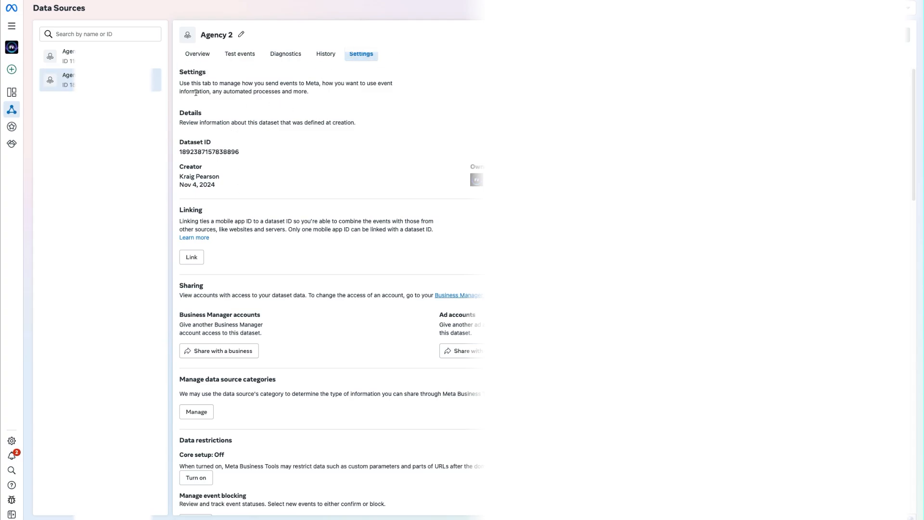
scroll(293, 200, down, 10)
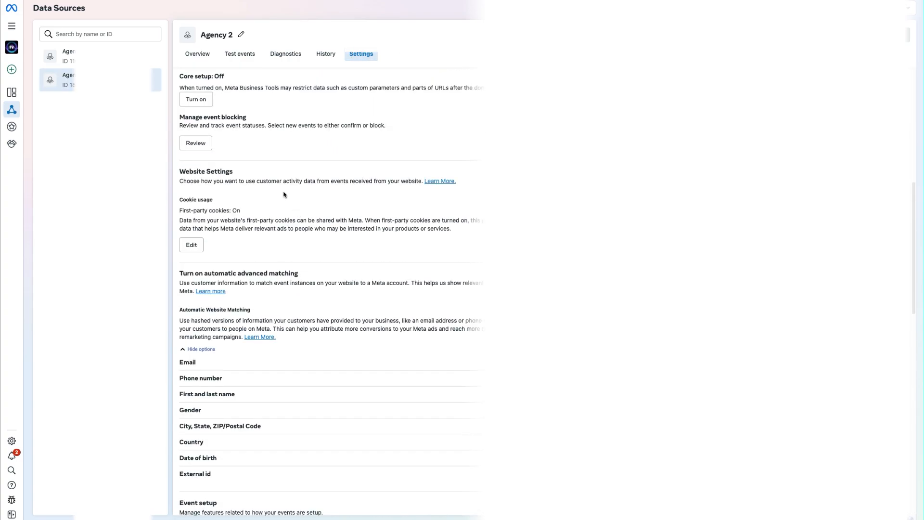
scroll(282, 209, down, 6)
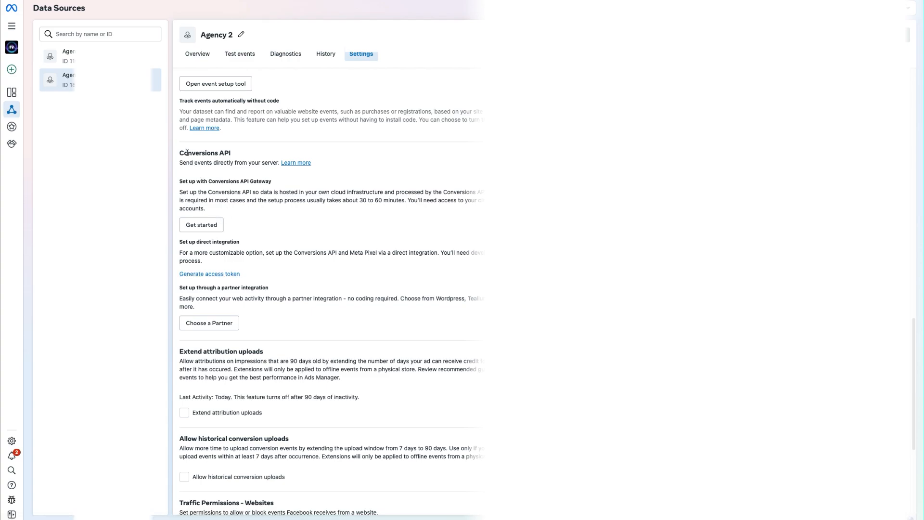
drag(184, 154, 232, 152)
click(207, 273)
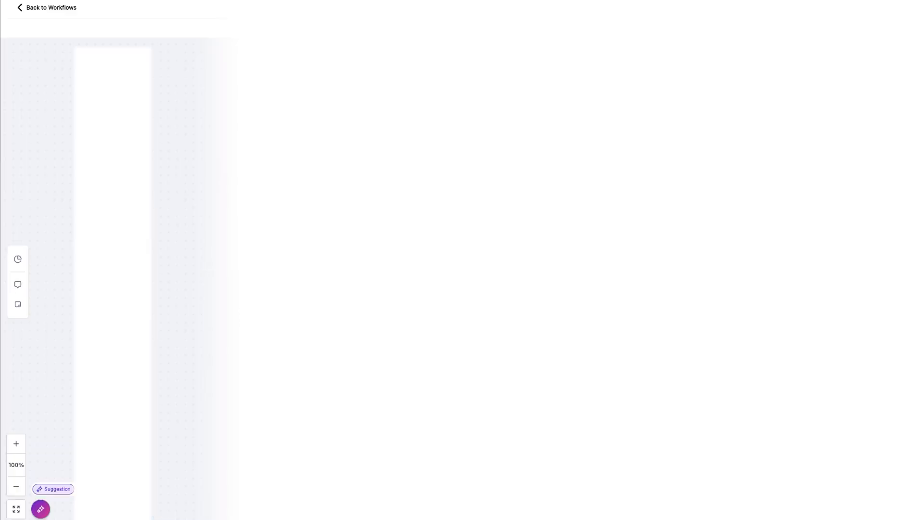
key(ctrl+v)
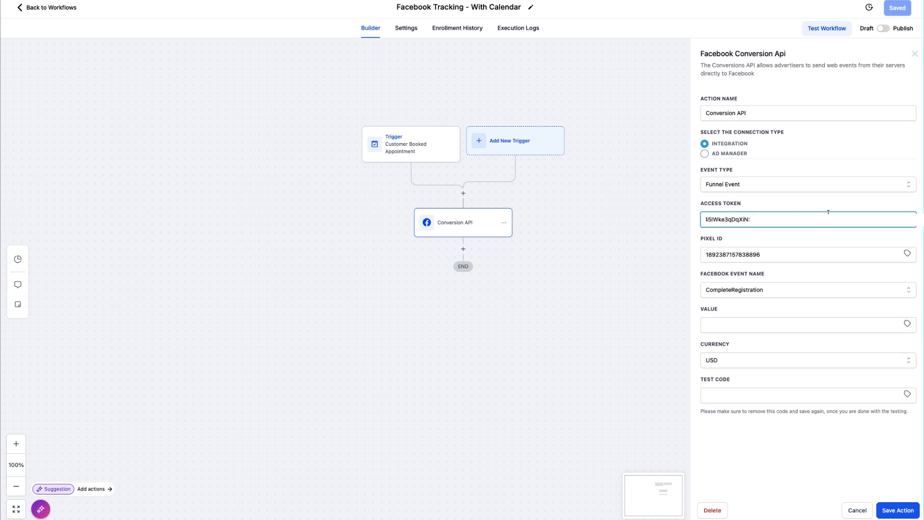
click(777, 422)
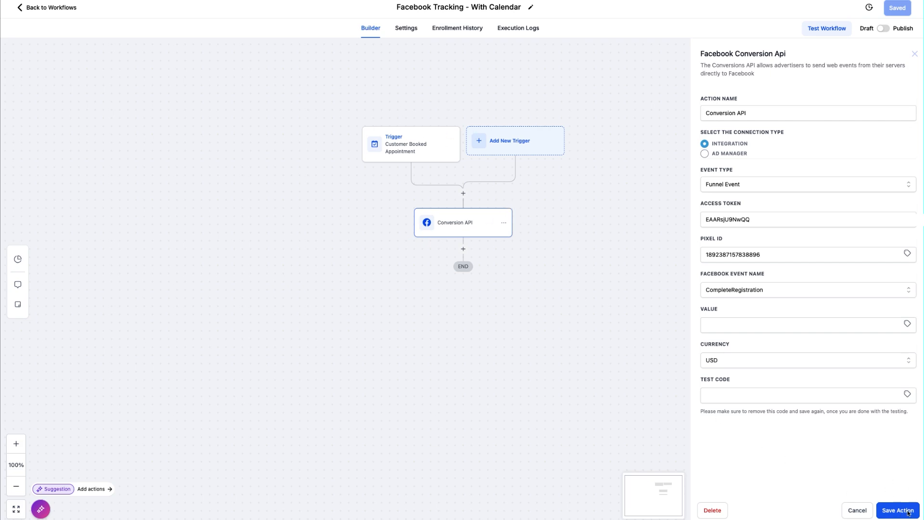
click(854, 509)
Try switching the workflow to Publish, set it back to Draft, and return to the workflow list without saving.
click(882, 29)
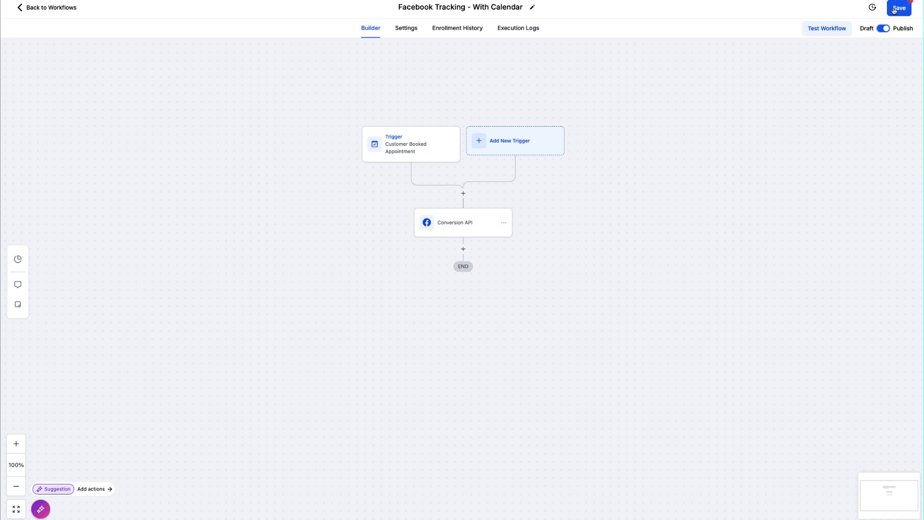
click(884, 28)
click(461, 225)
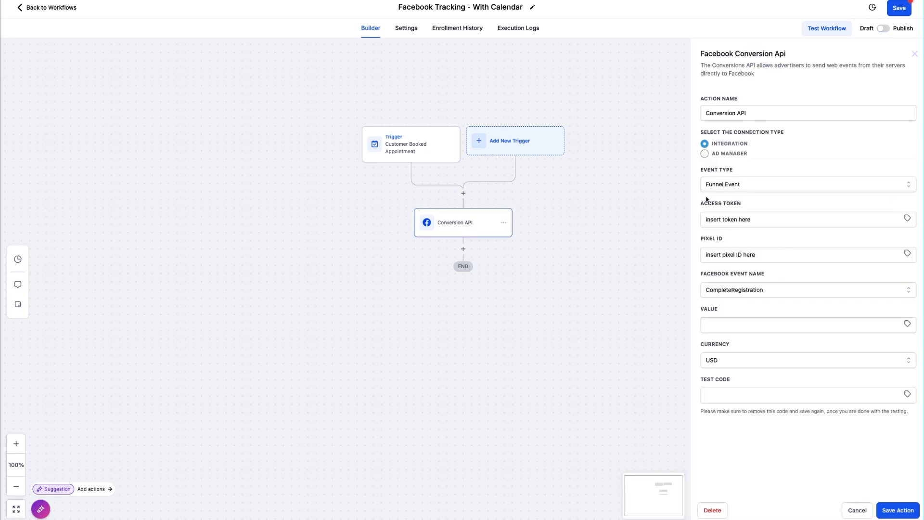
click(855, 510)
click(68, 11)
click(539, 286)
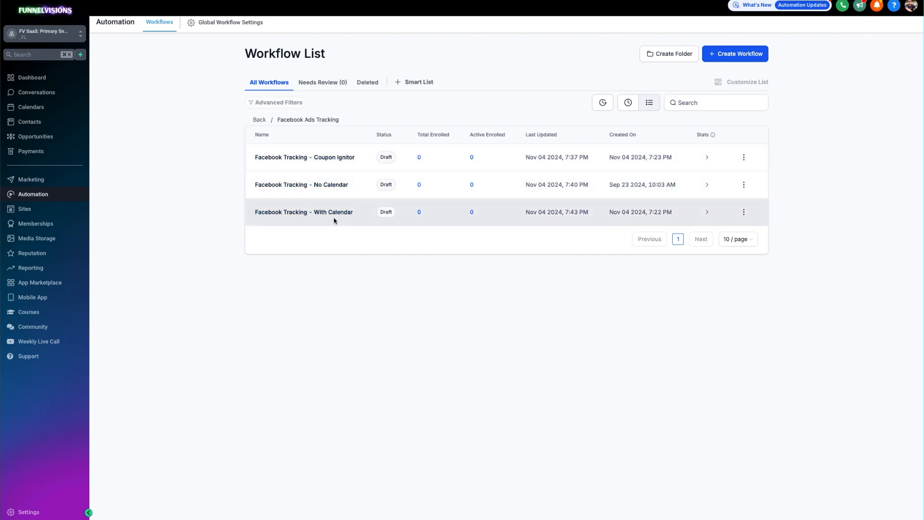
Check the calendar choices of the Customer Booked Appointment trigger in Facebook Tracking - With Calendar, and return to the workflow list without saving.
click(320, 212)
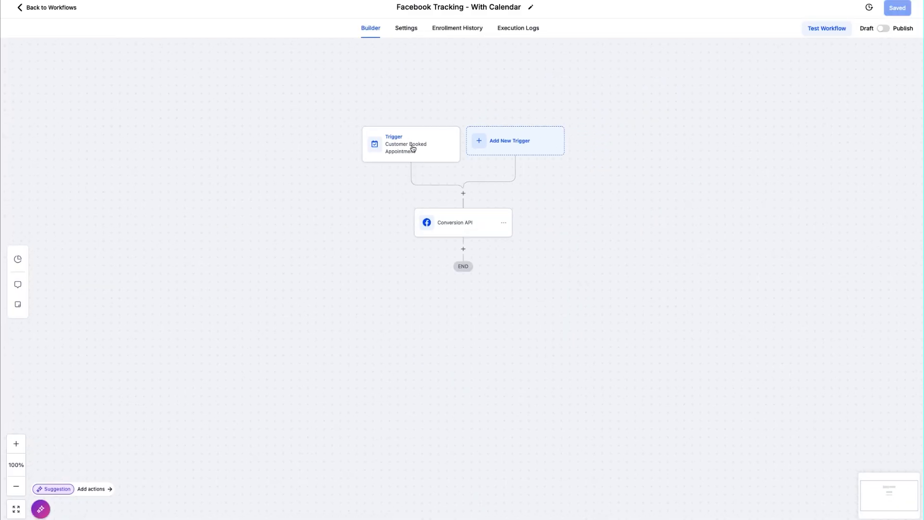
click(395, 139)
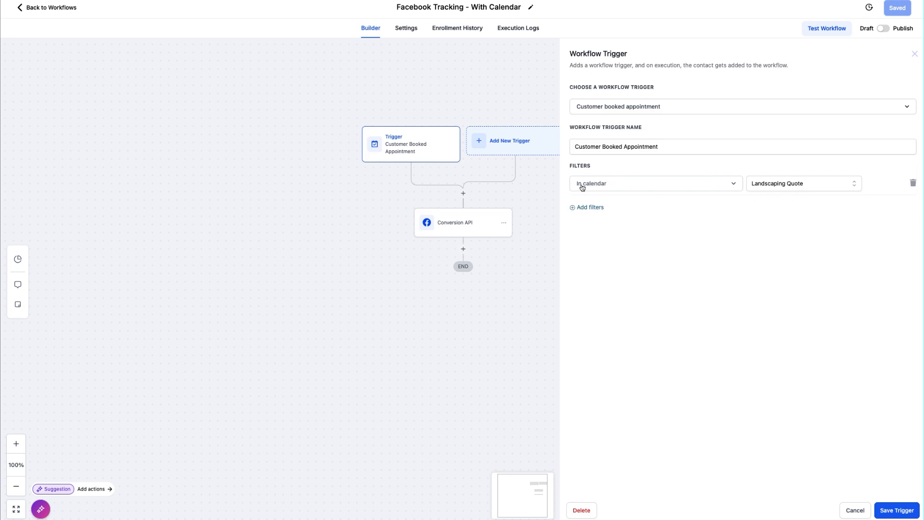
click(789, 187)
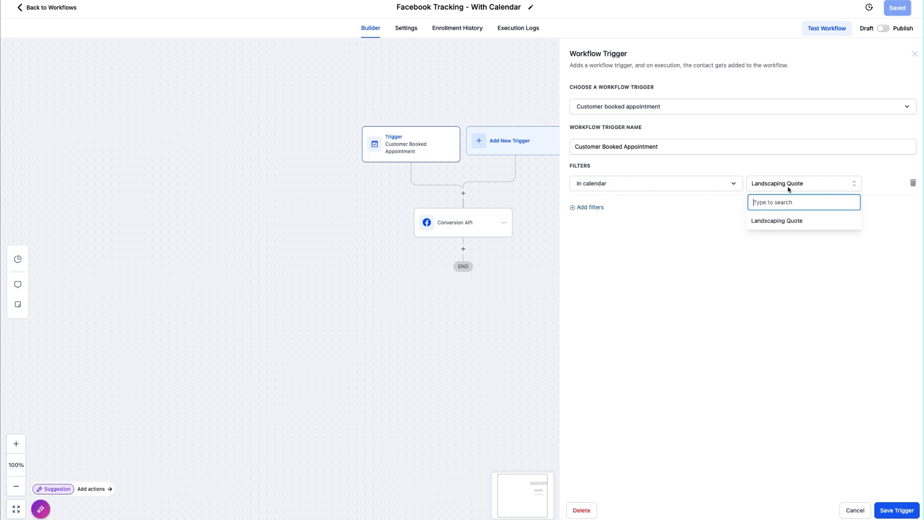
click(789, 279)
click(774, 189)
click(800, 254)
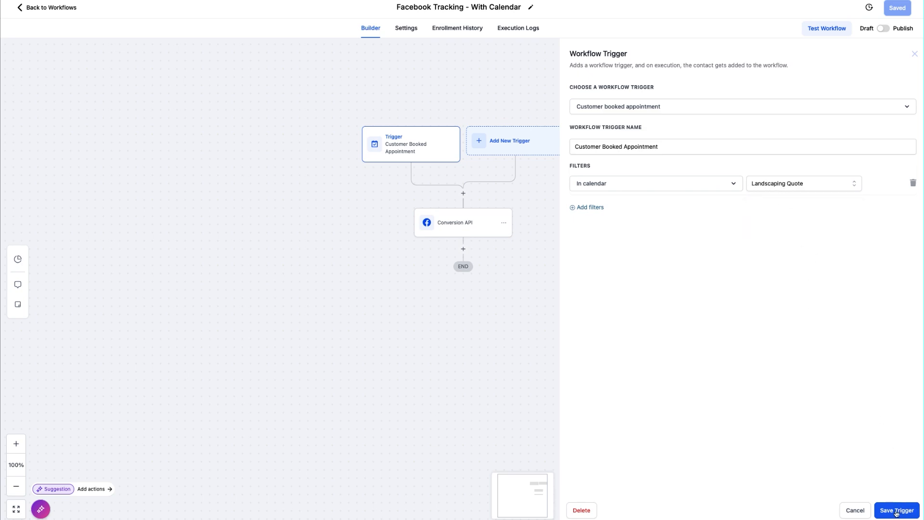
click(860, 511)
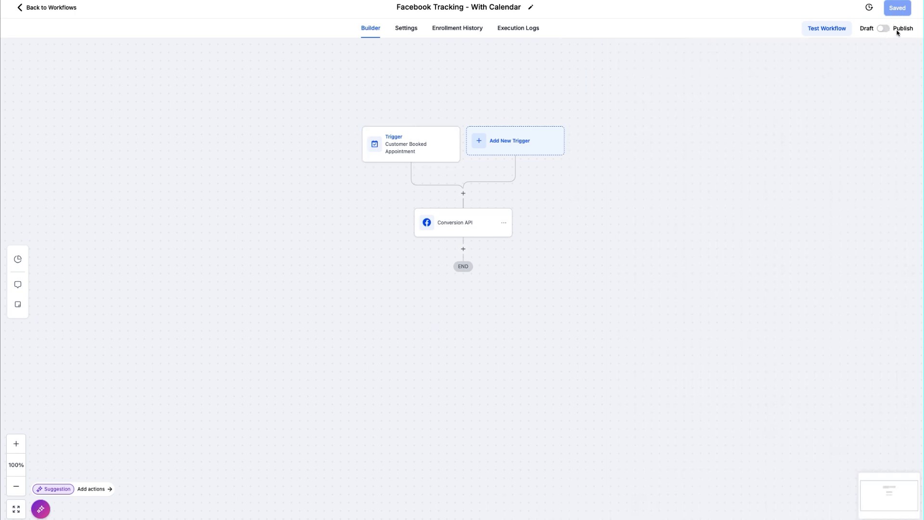
click(49, 7)
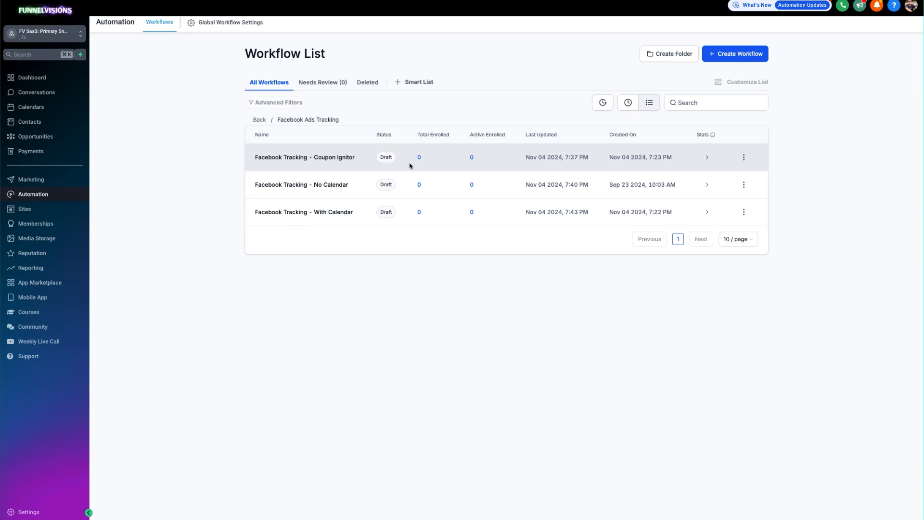
Review the Conversion API action and the execution logs of Facebook Tracking - With Calendar, and return to the workflow builder.
click(301, 213)
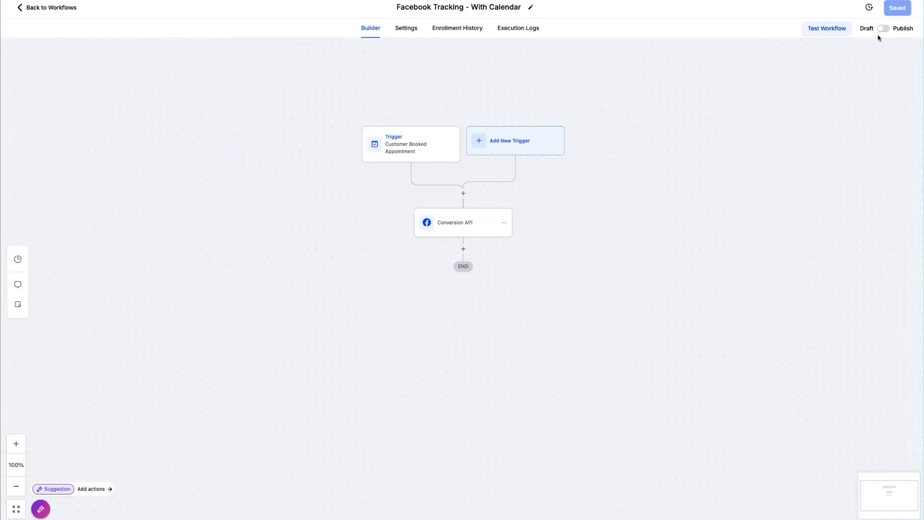
click(458, 226)
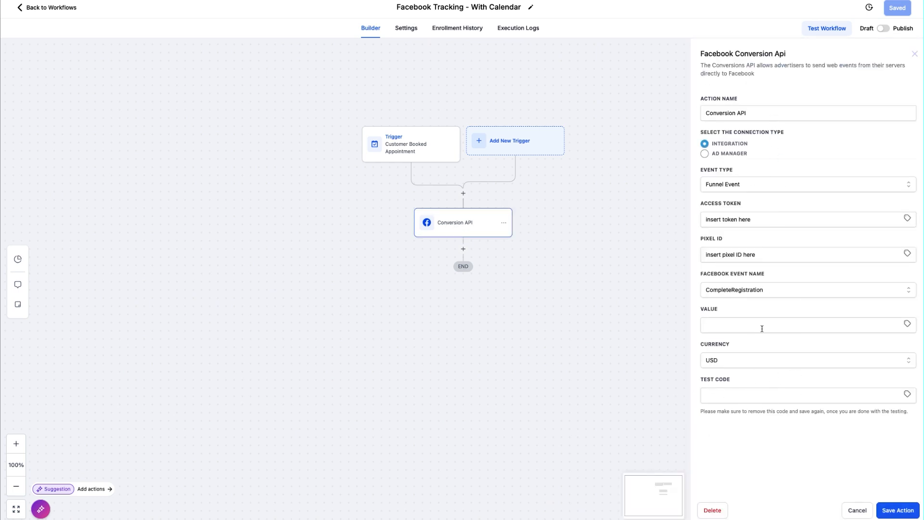
click(914, 54)
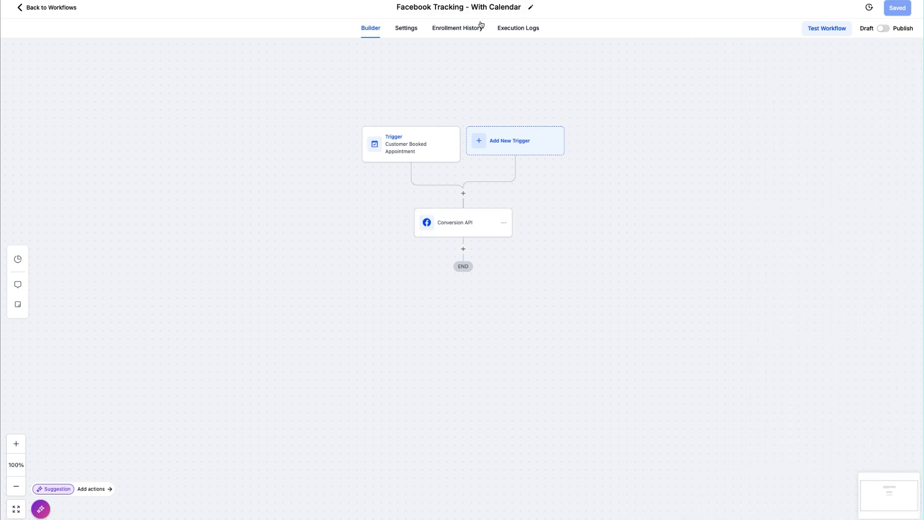
click(513, 29)
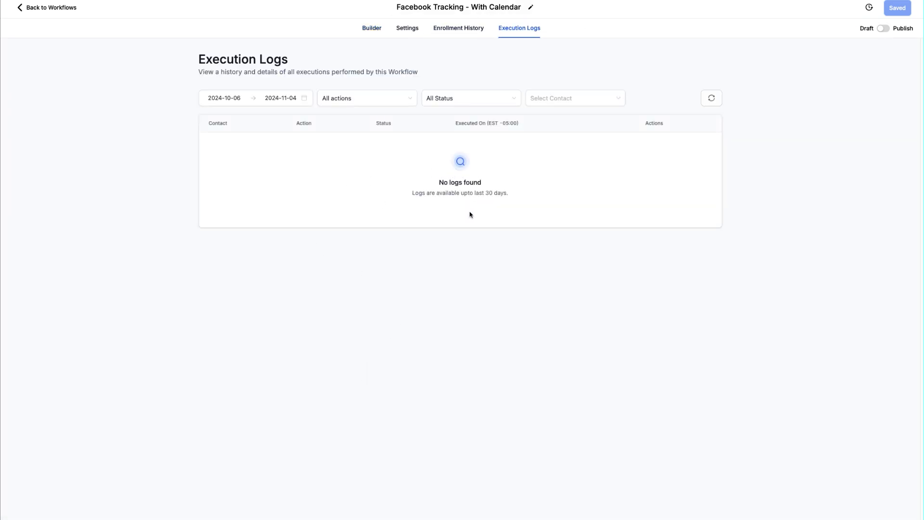
click(364, 29)
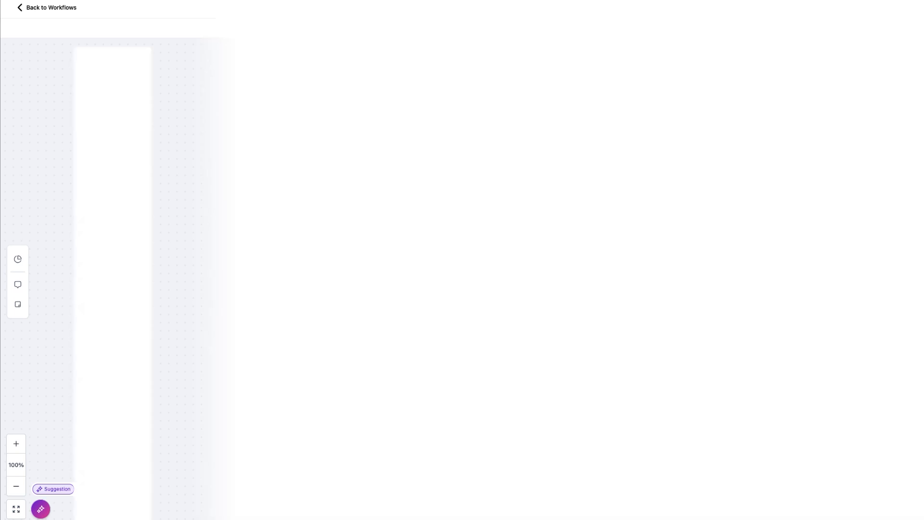
scroll(208, 291, up, 7)
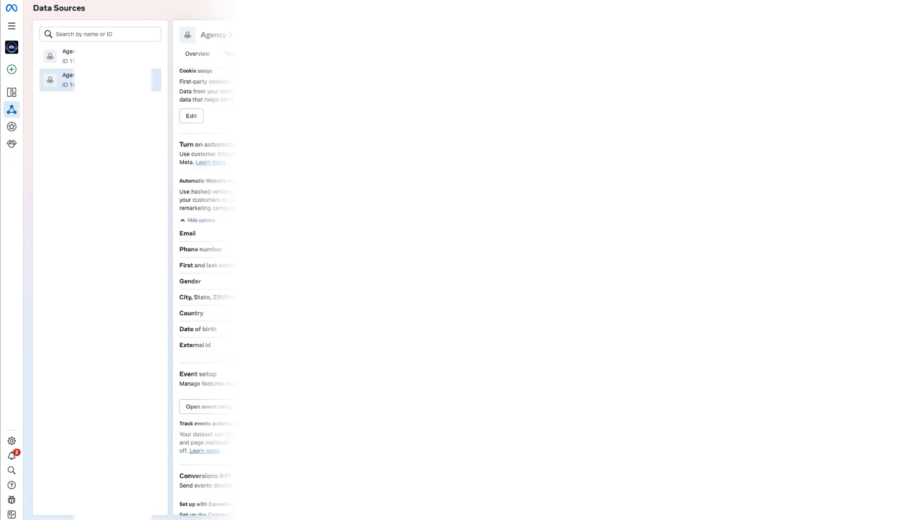
scroll(208, 291, up, 7)
scroll(208, 292, up, 4)
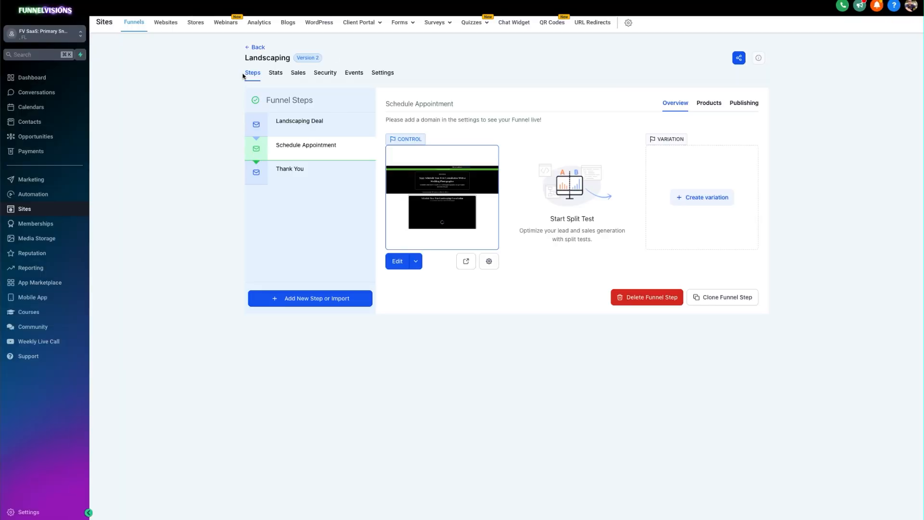
Open the Landscaping funnel from the Local Business Pro Funnels folder in Sites.
click(23, 211)
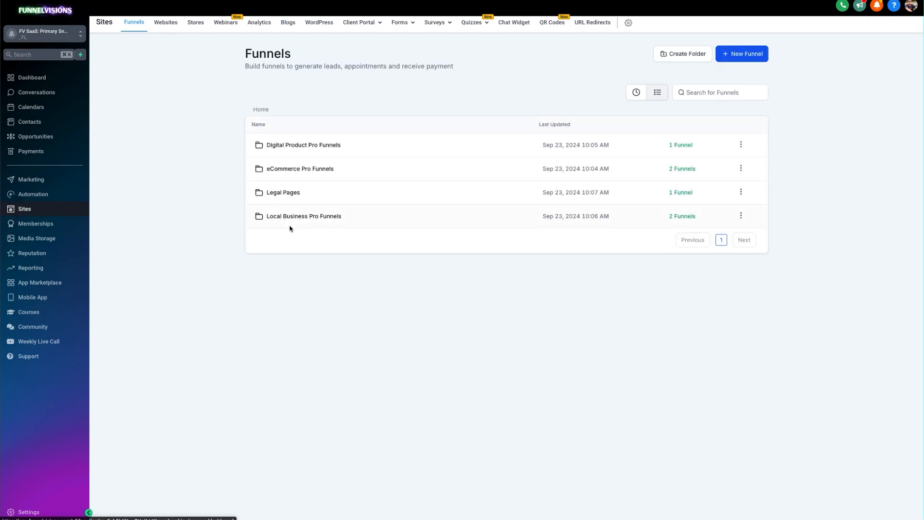
click(310, 221)
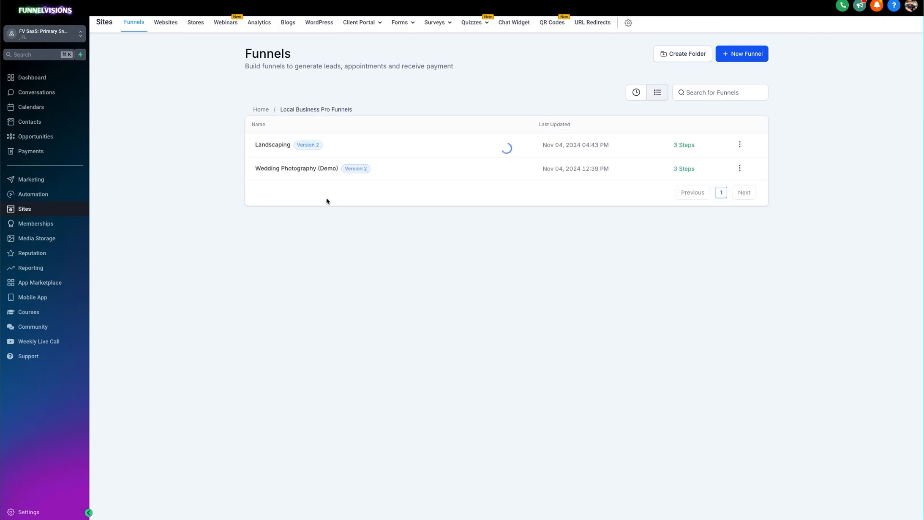
click(278, 145)
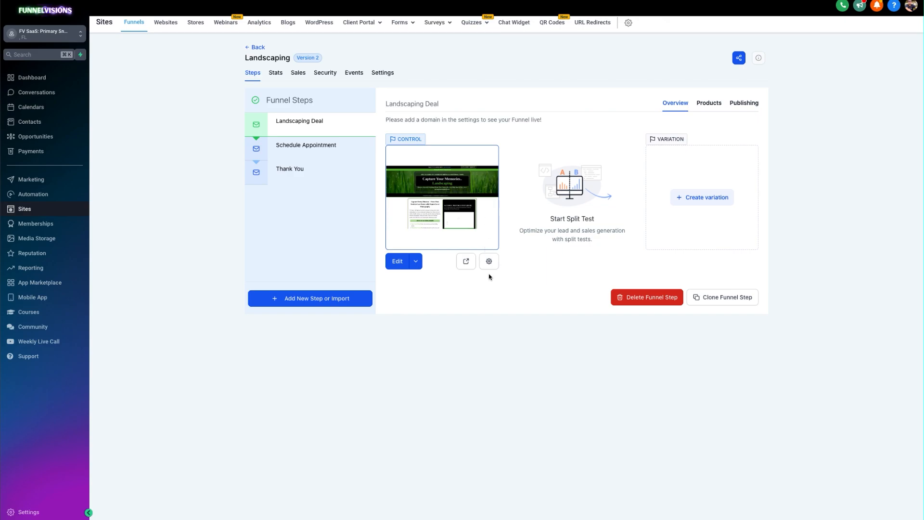
Check the Landscaping funnel's domain notice and the domain choices in its settings, and return to the funnel steps.
drag(397, 121, 530, 119)
click(529, 120)
drag(386, 118, 544, 120)
click(524, 123)
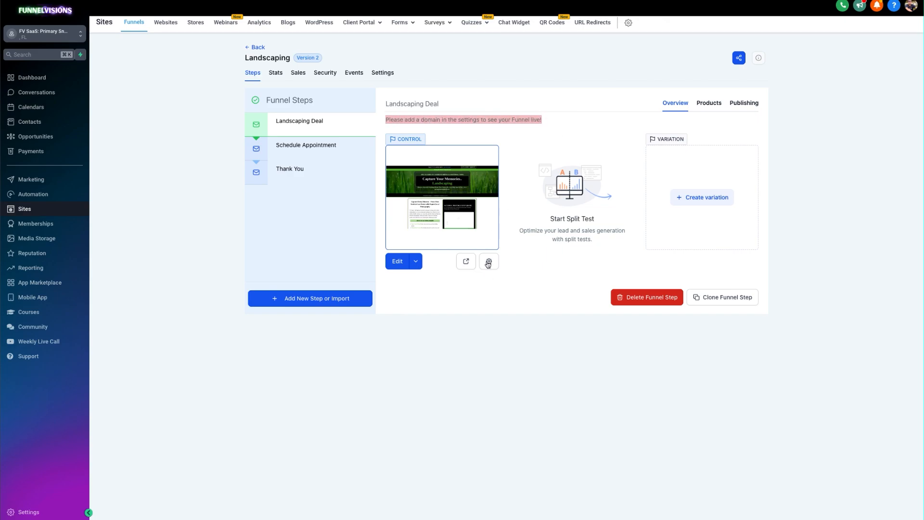
click(444, 125)
drag(400, 120, 536, 117)
click(468, 118)
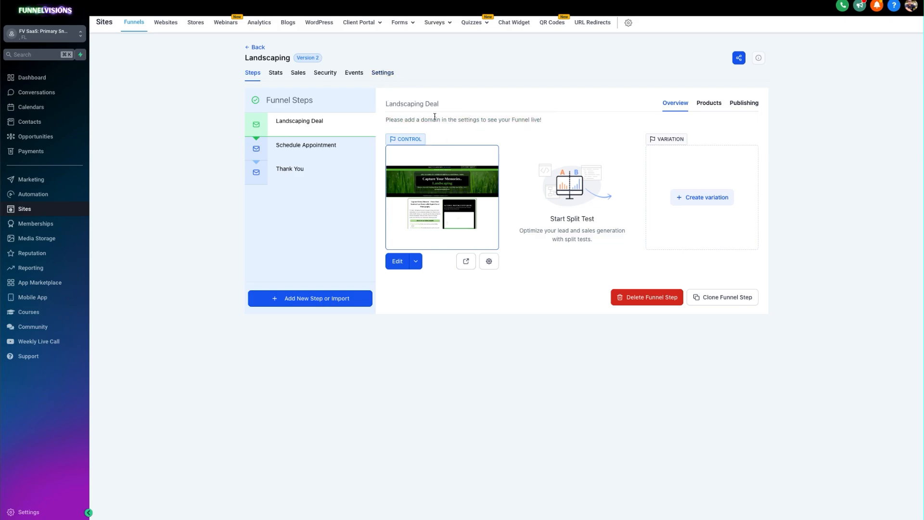
click(382, 72)
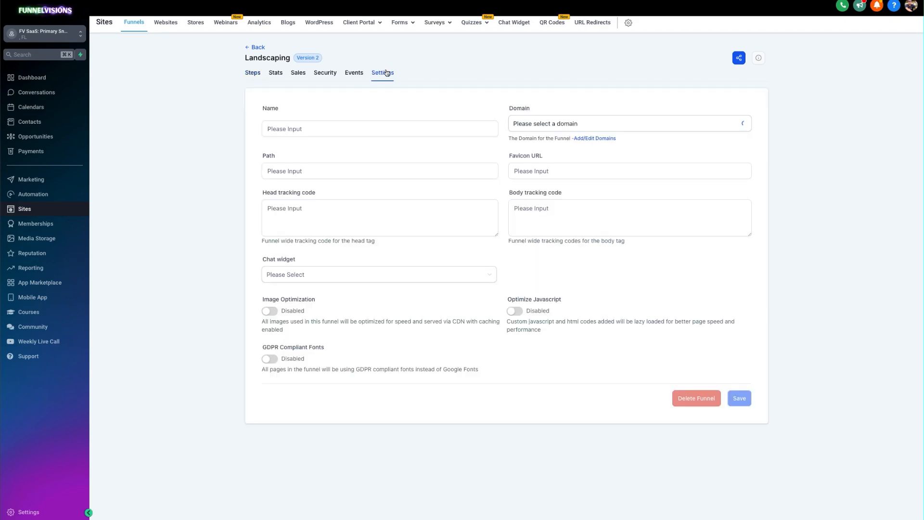
click(583, 121)
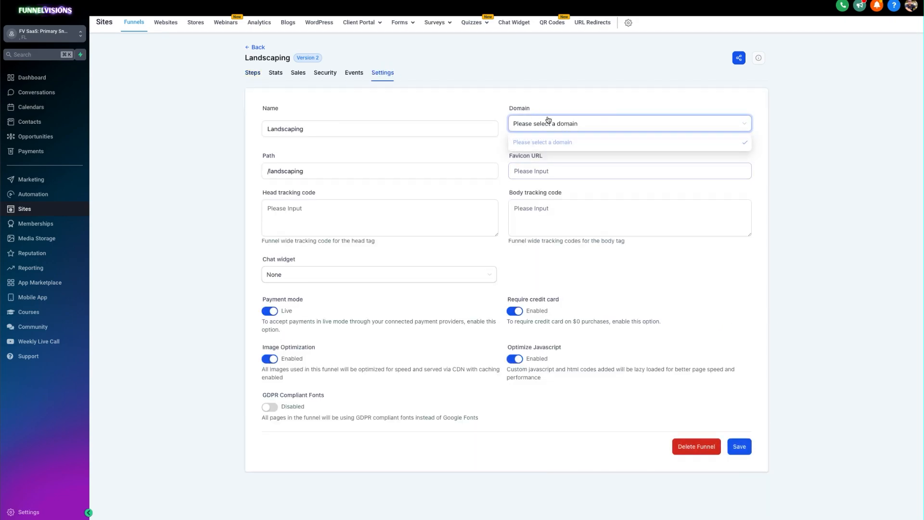
click(520, 77)
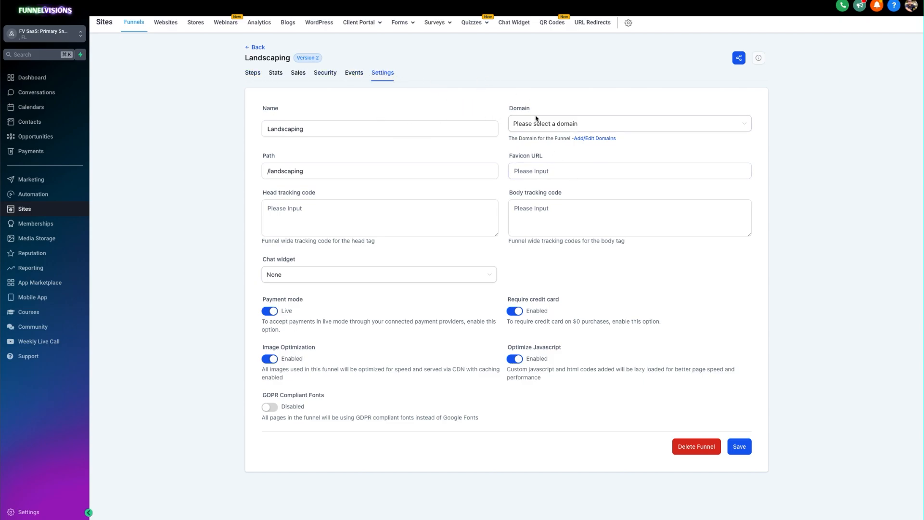
click(260, 73)
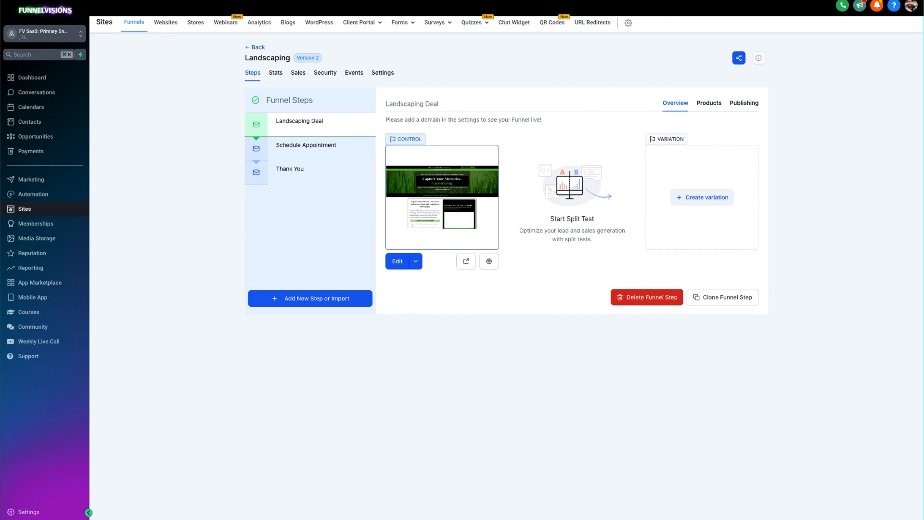
View the Landscaping Deal page preview in a new incognito window and close that window.
key(super+shift+n)
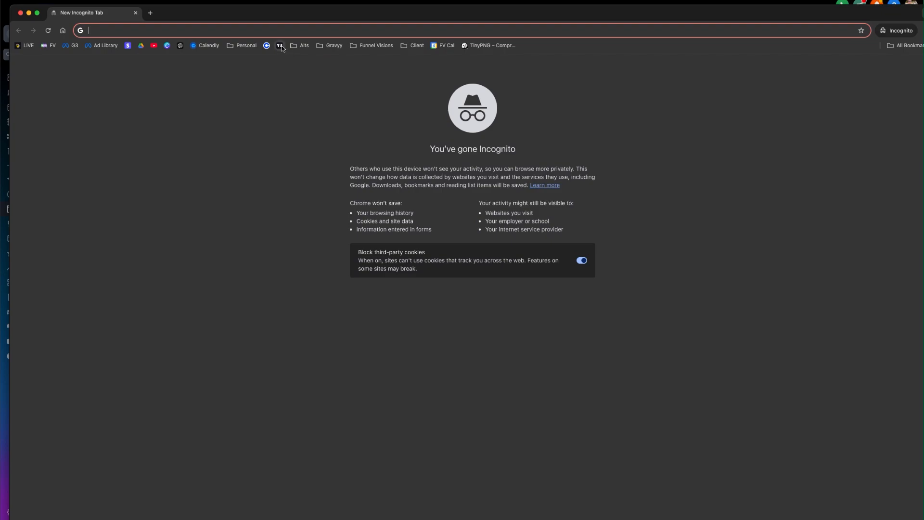
key(cmd+v)
key(Return)
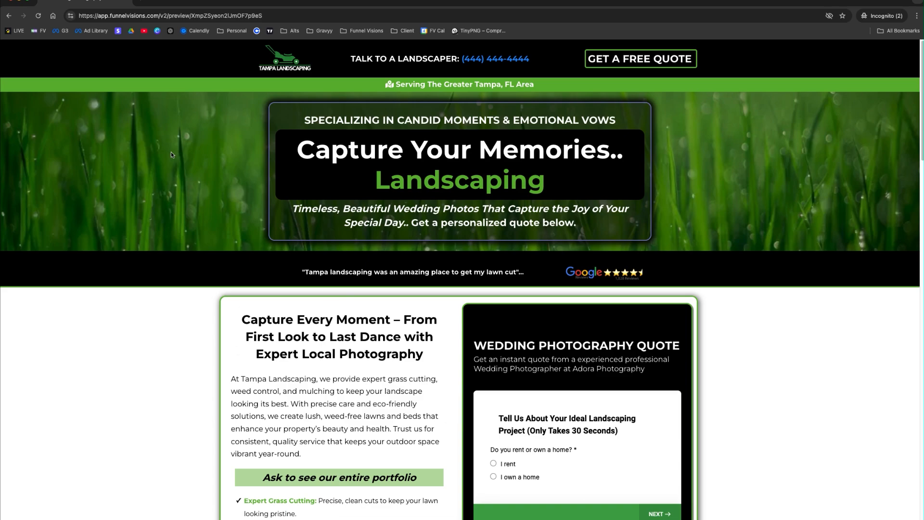
scroll(580, 469, down, 5)
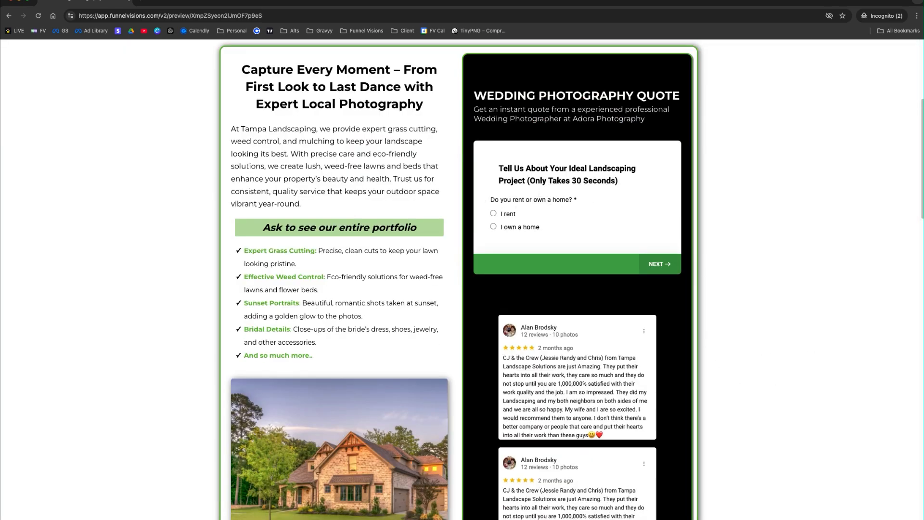
click(11, 1)
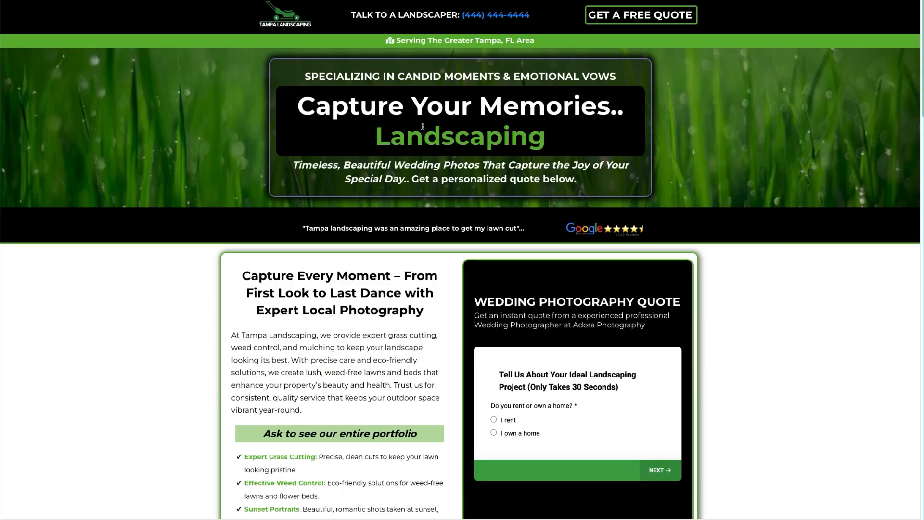
Test the preview's survey with I rent, Grass Cutting Service and Hardscaping, and choose 11:00 AM on November 7, 2024 in the booking calendar.
scroll(574, 432, down, 3)
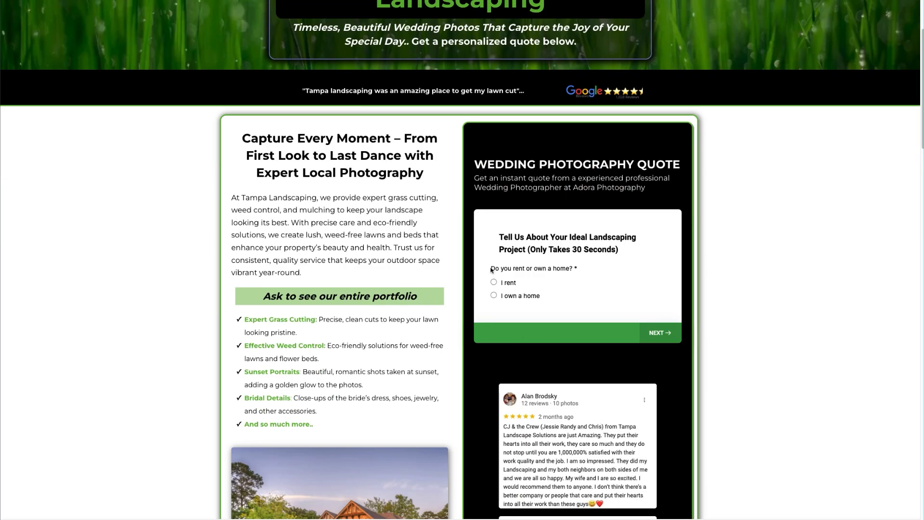
click(508, 284)
click(522, 280)
click(519, 251)
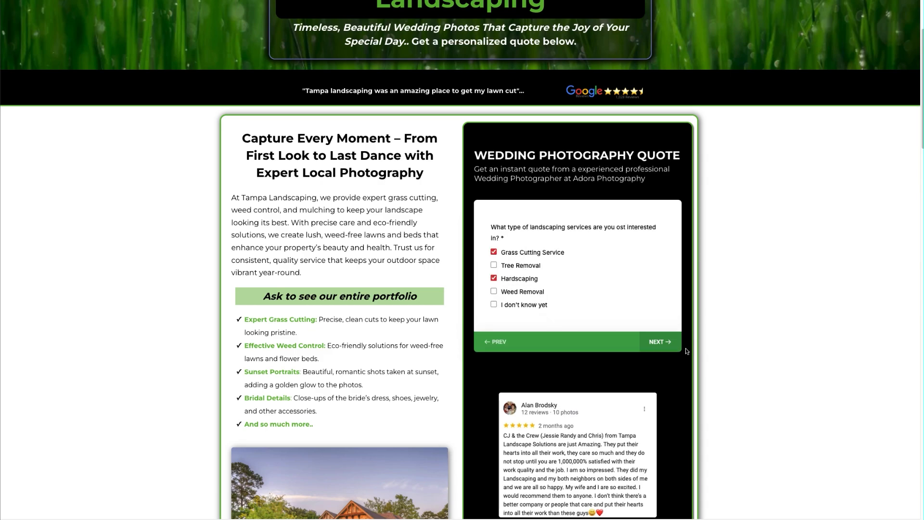
click(660, 342)
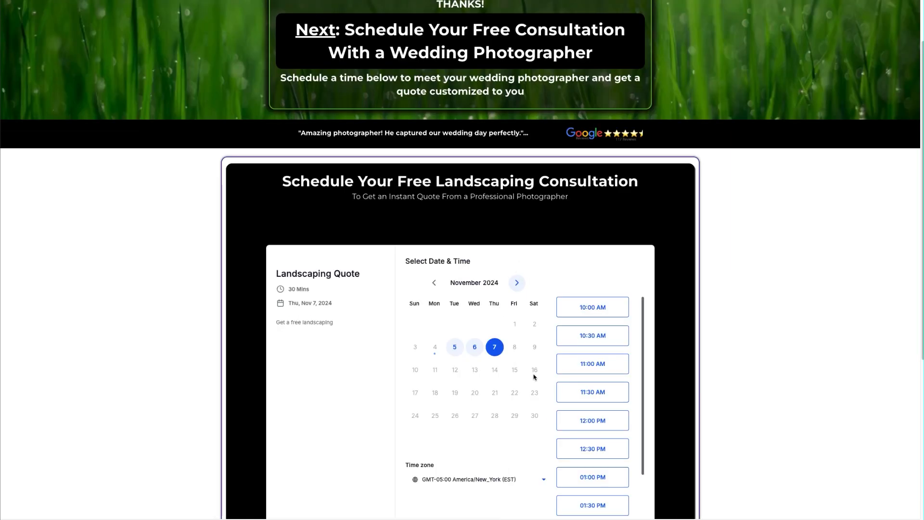
click(602, 369)
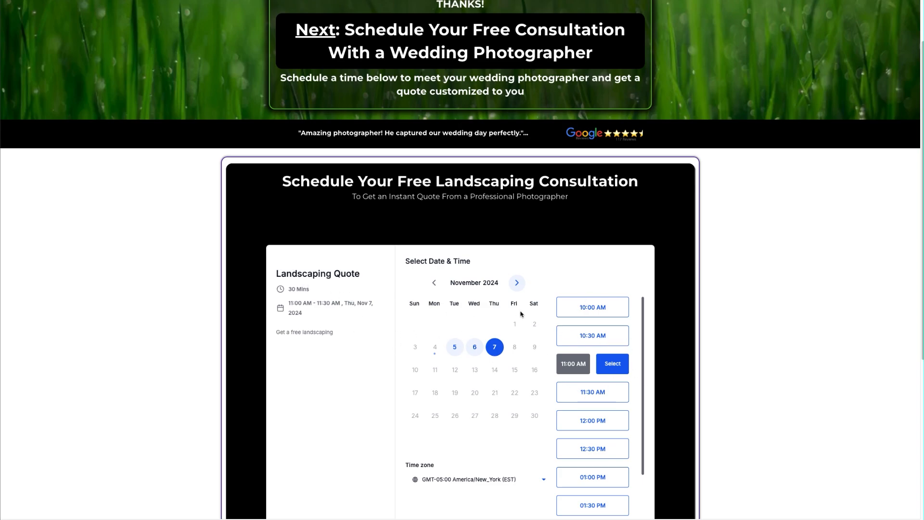
click(760, 343)
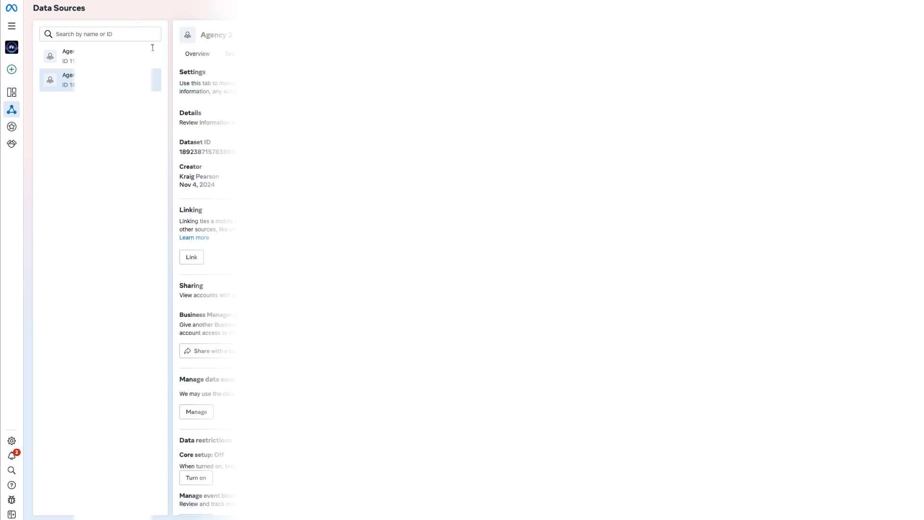
Switch to Meta Events Manager, open the Agency 2 dataset's overview, and set its date range to Today.
click(204, 58)
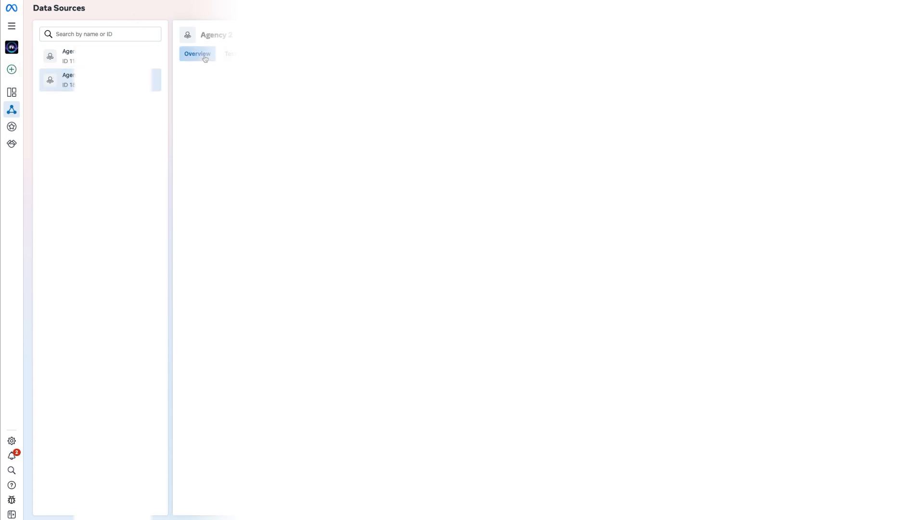
click(11, 26)
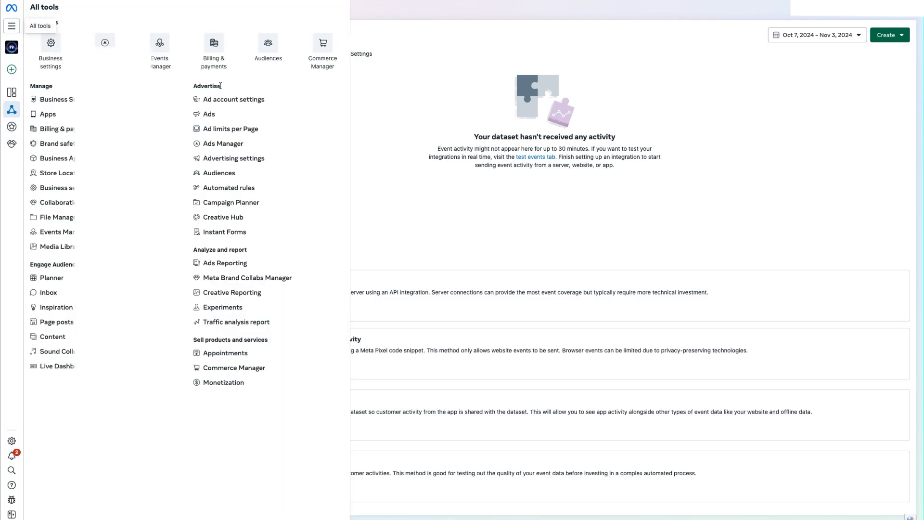
click(741, 113)
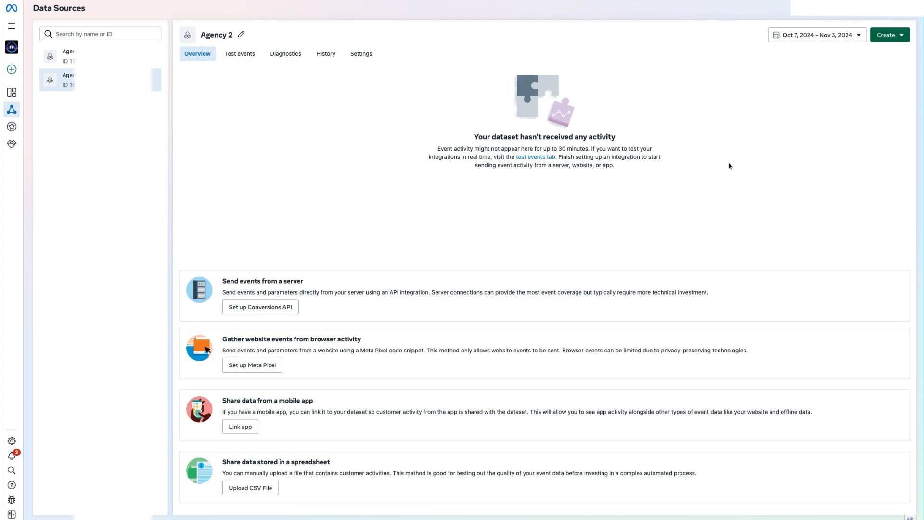
click(814, 34)
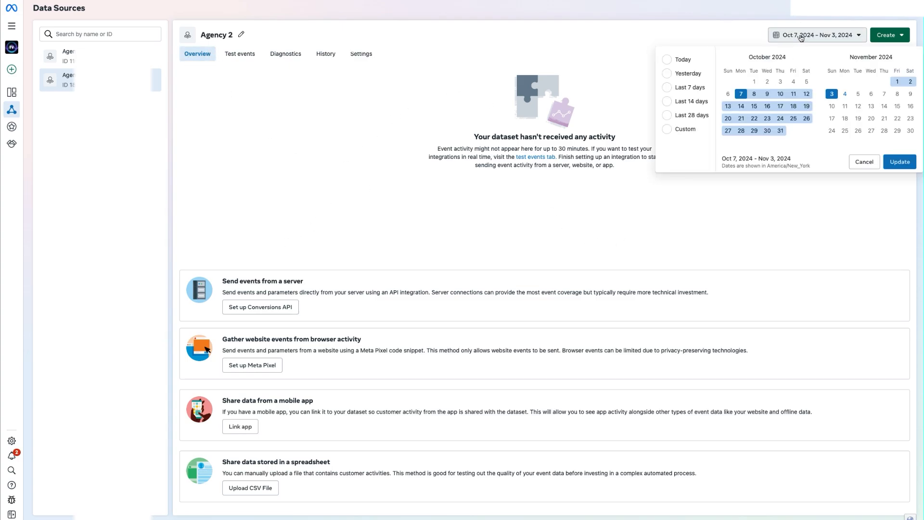
click(683, 61)
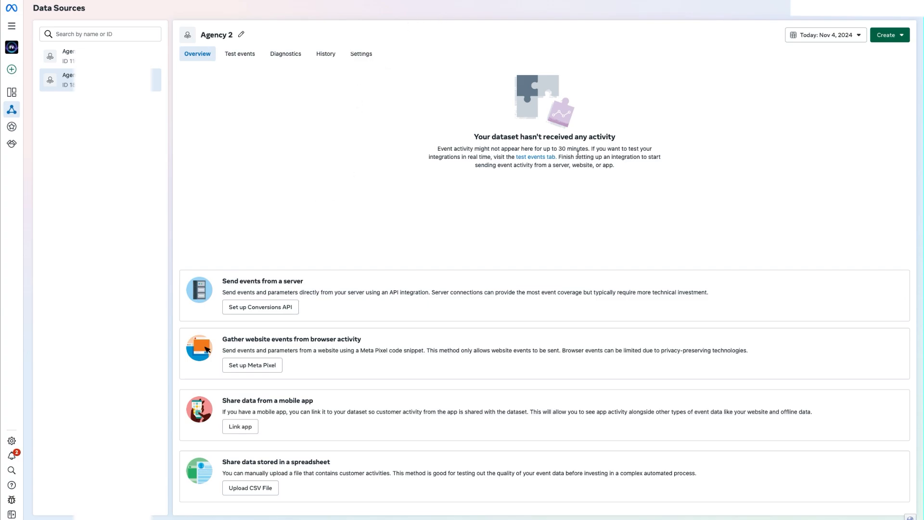
Read the Agency 2 overview's note on event activity delay, and leave the Facebook Tracking - With Calendar workflow for the workflow list.
drag(585, 148, 442, 145)
click(559, 149)
drag(533, 149, 579, 151)
click(581, 152)
drag(552, 148, 583, 149)
click(326, 213)
drag(543, 149, 587, 150)
click(267, 213)
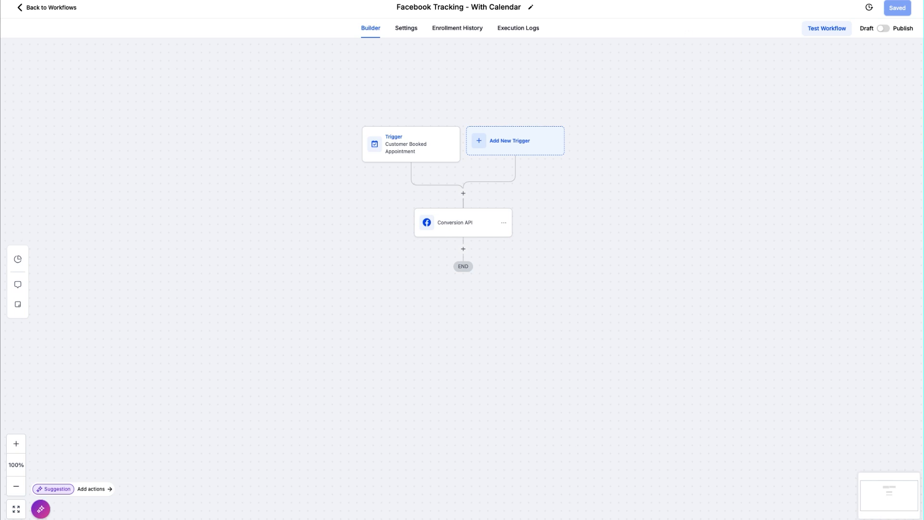
click(50, 8)
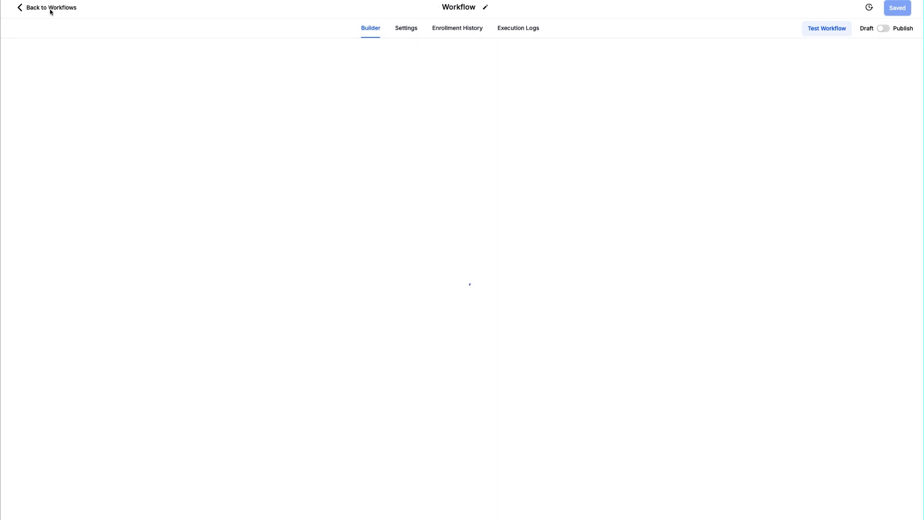